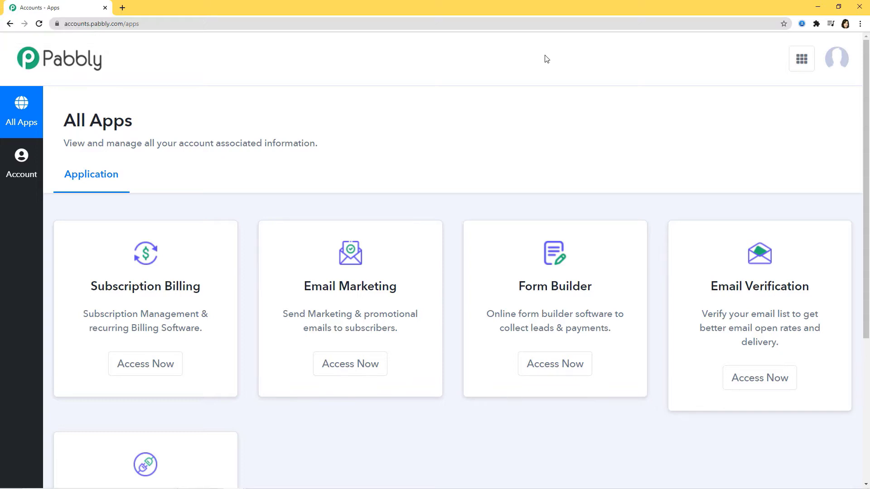
Open the Connect application from the list of all apps and look over its workflow dashboard.
scroll(544, 59, "down", 5)
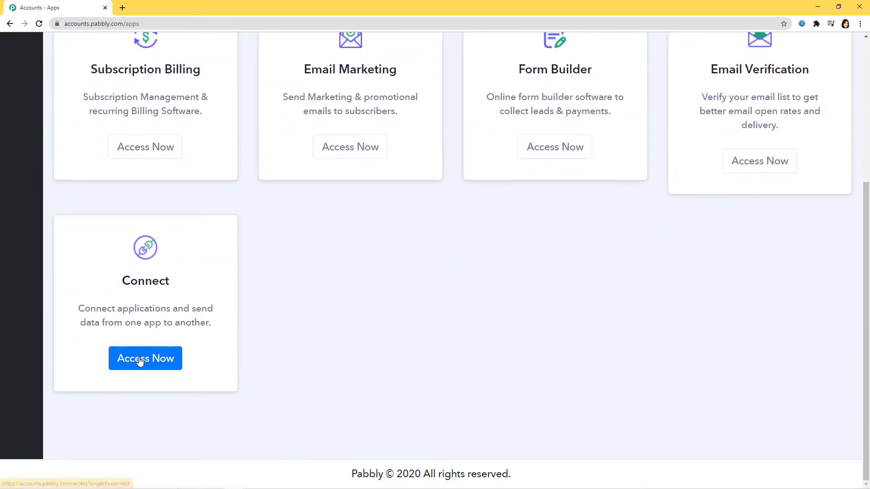
left_click(136, 360)
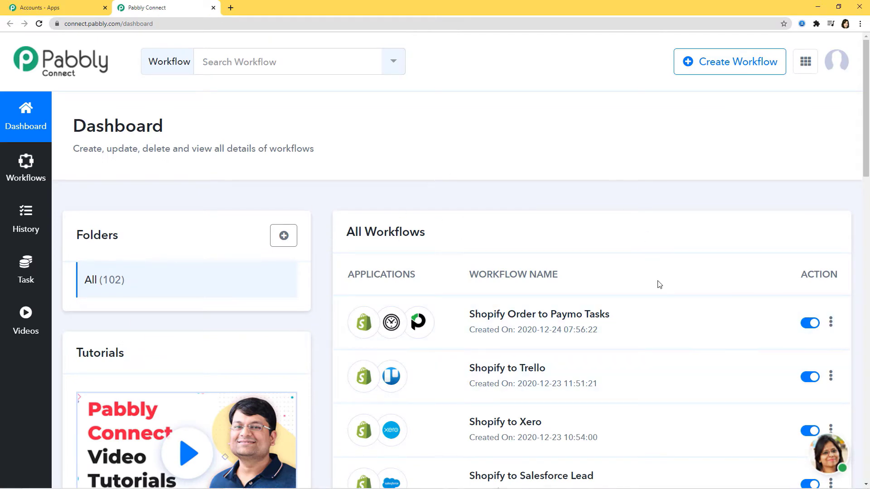
scroll(622, 335, "down", 3)
scroll(621, 335, "up", 3)
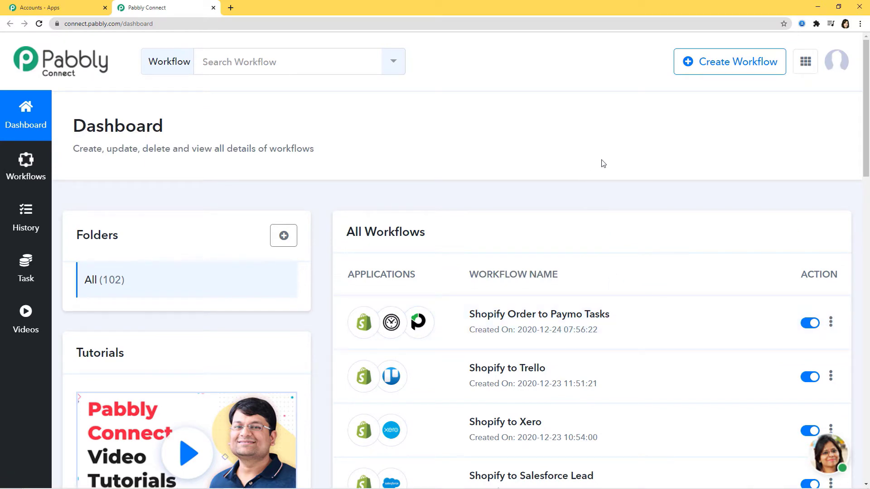
Create a new workflow named "WordPress to Google Sheets".
left_click(718, 63)
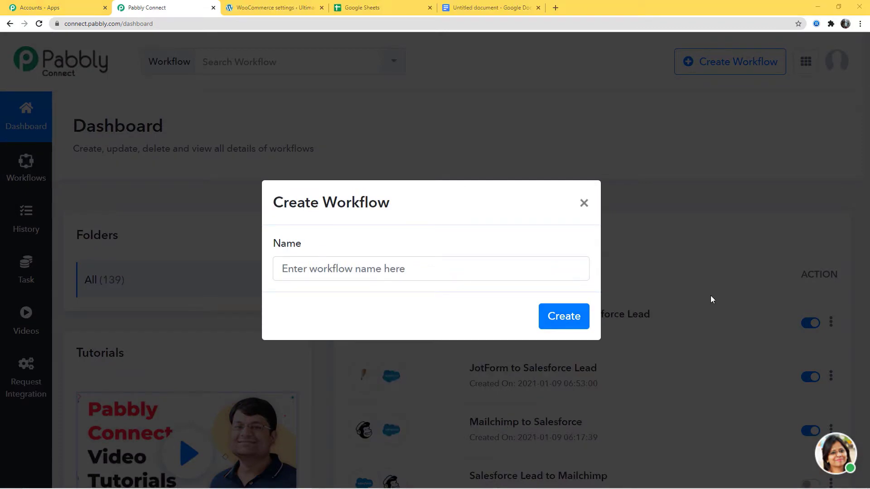
left_click(415, 271)
type("Wor")
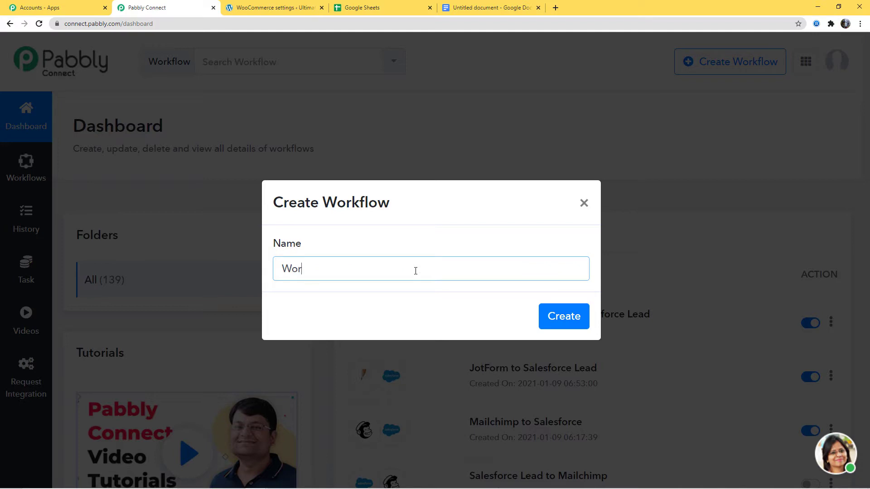
type("dPress to Google Sheets")
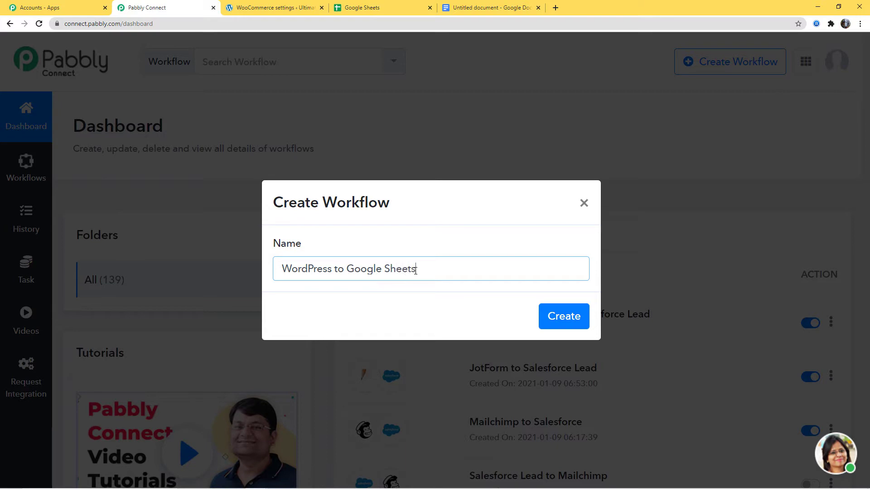
left_click(552, 318)
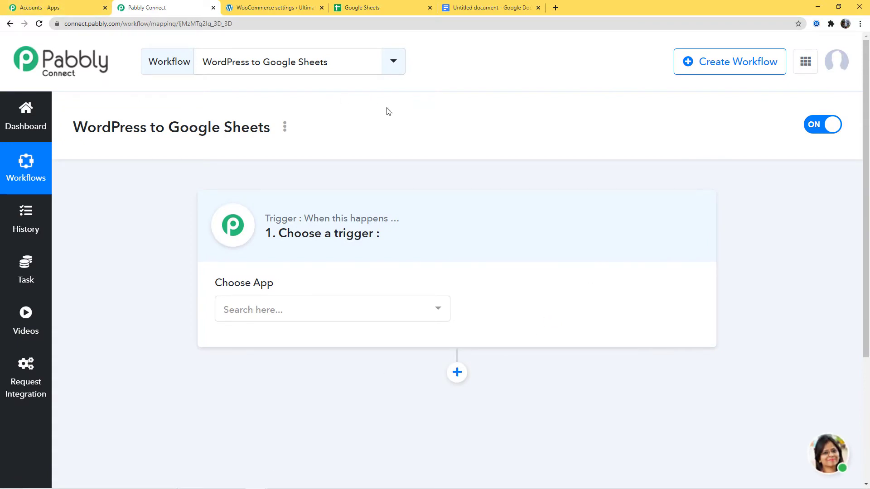
Set the workflow's trigger app to WordPress and its trigger event to New Post Published/Updated.
left_click(304, 321)
type("wordp")
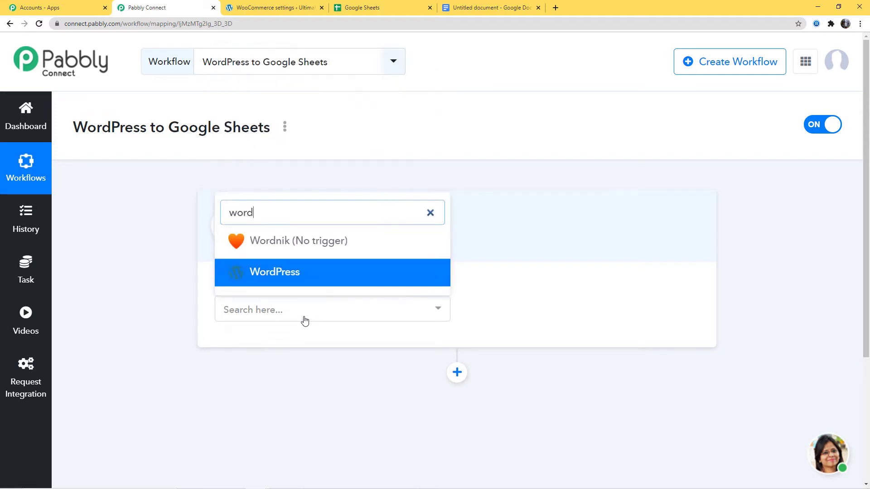
left_click(303, 281)
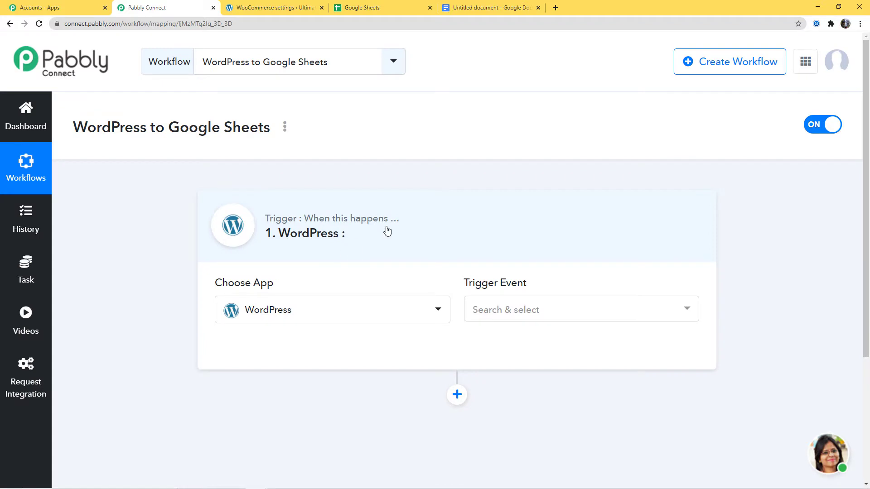
left_click(506, 312)
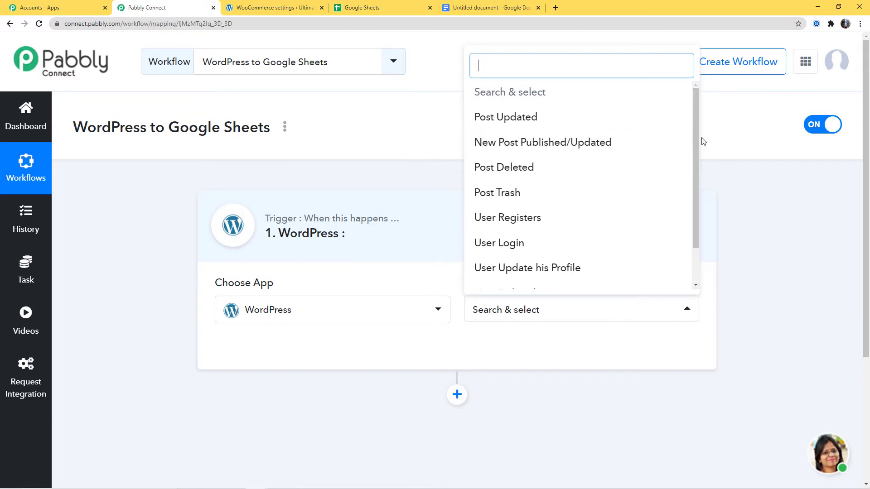
left_click_drag(697, 145, 709, 130)
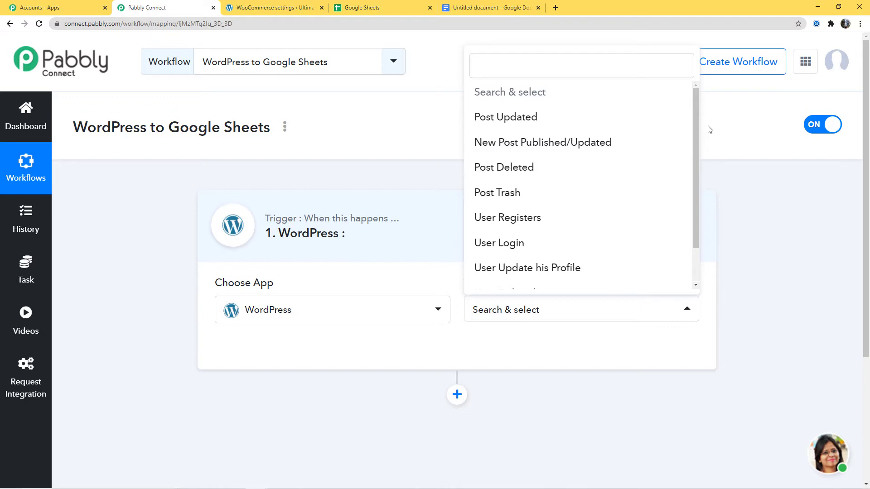
left_click(583, 146)
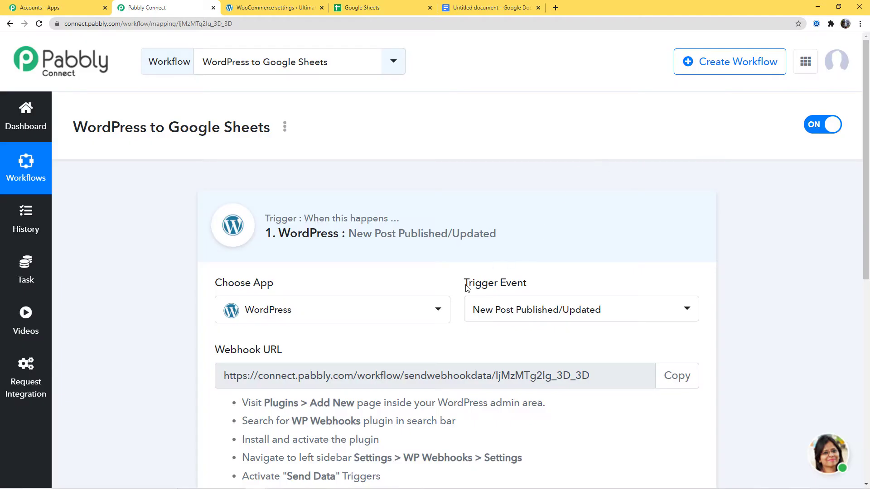
Examine the trigger's webhook URL and the instructions for setting up WP Webhooks in WordPress.
left_click_drag(466, 288, 527, 286)
left_click(507, 284)
scroll(507, 288, "down", 2)
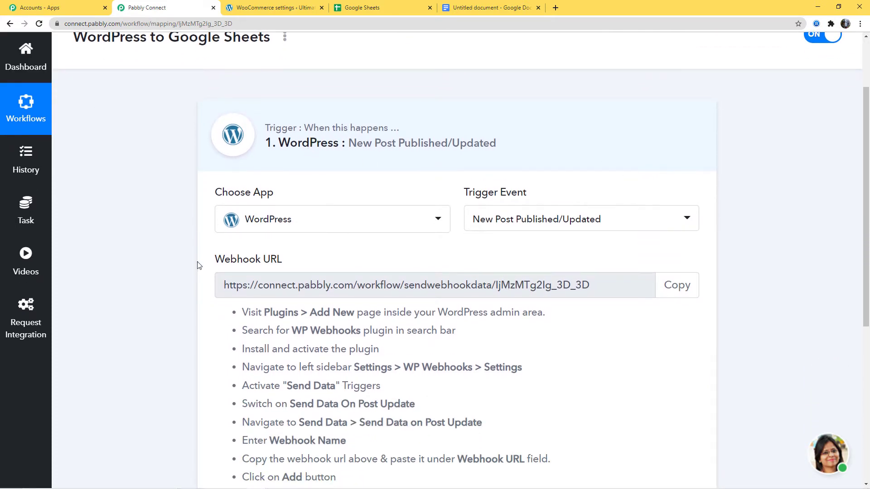
left_click_drag(197, 265, 312, 266)
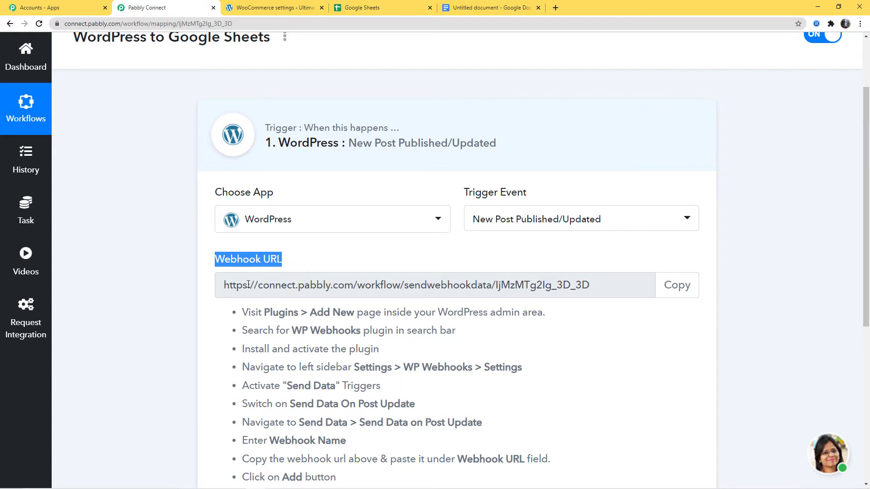
left_click_drag(243, 285, 603, 297)
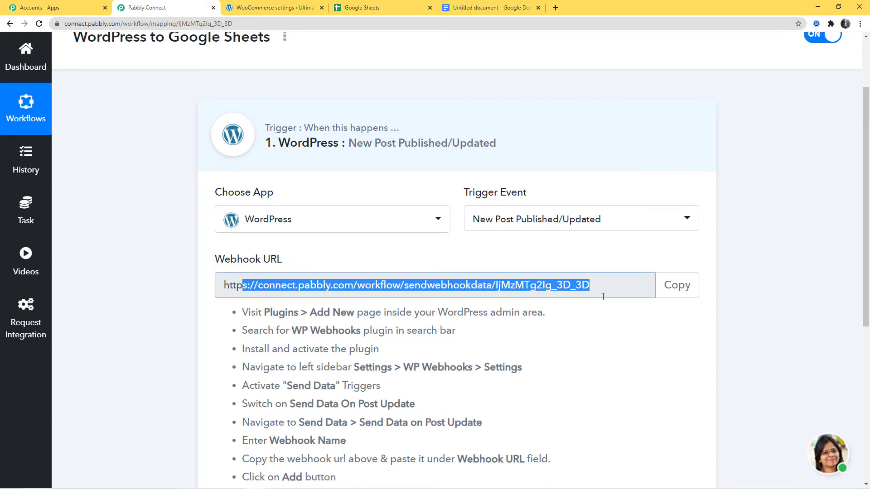
left_click(545, 285)
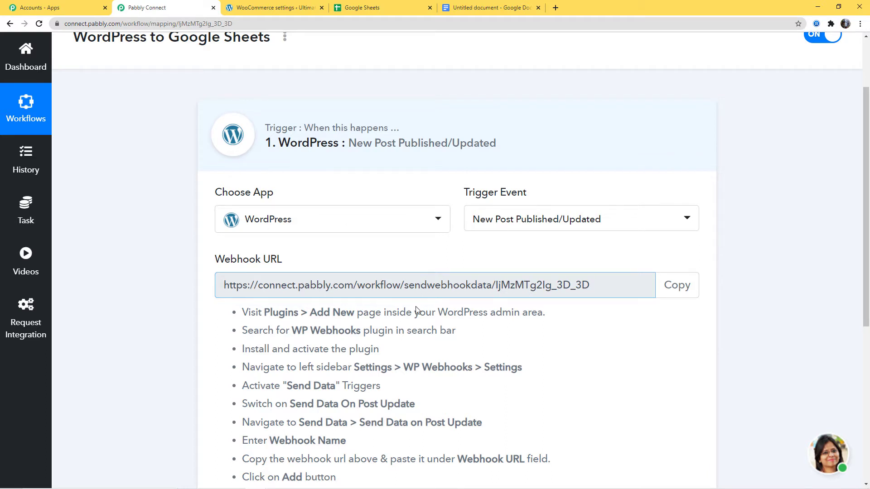
scroll(571, 400, "down", 2)
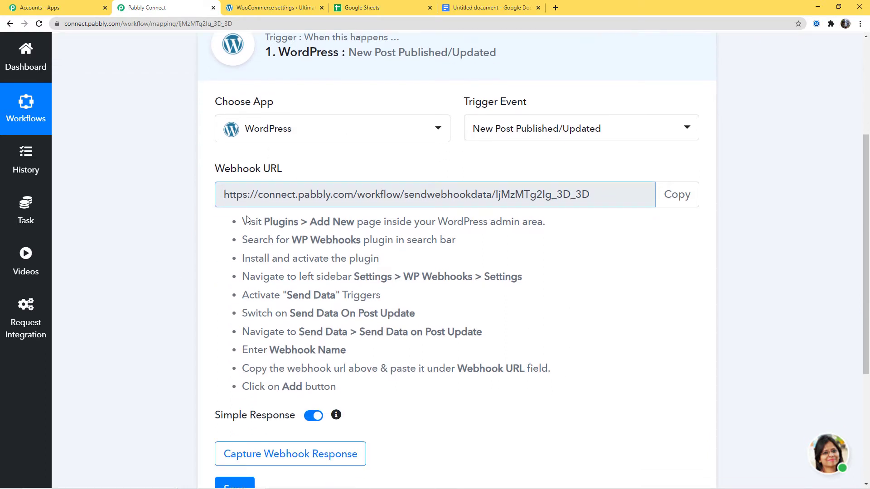
left_click_drag(243, 219, 344, 388)
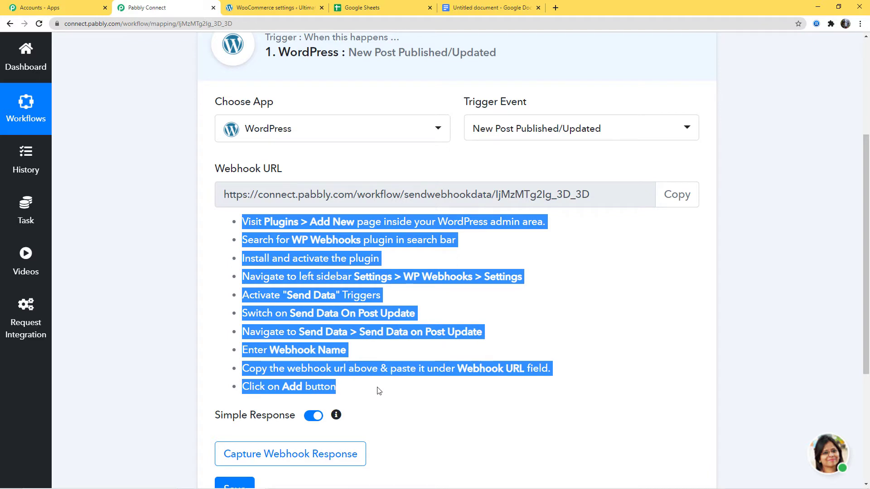
left_click(342, 327)
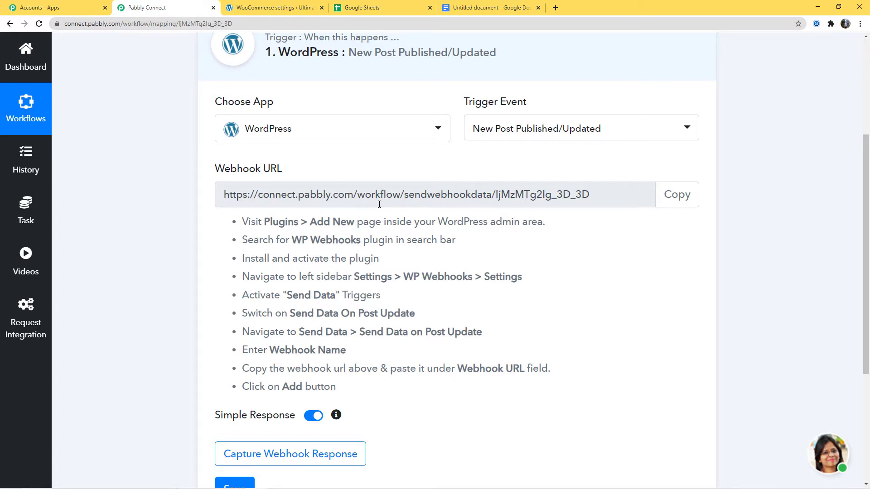
Copy the trigger's webhook URL, and open the installed plugins page in the WordPress admin area.
left_click(677, 196)
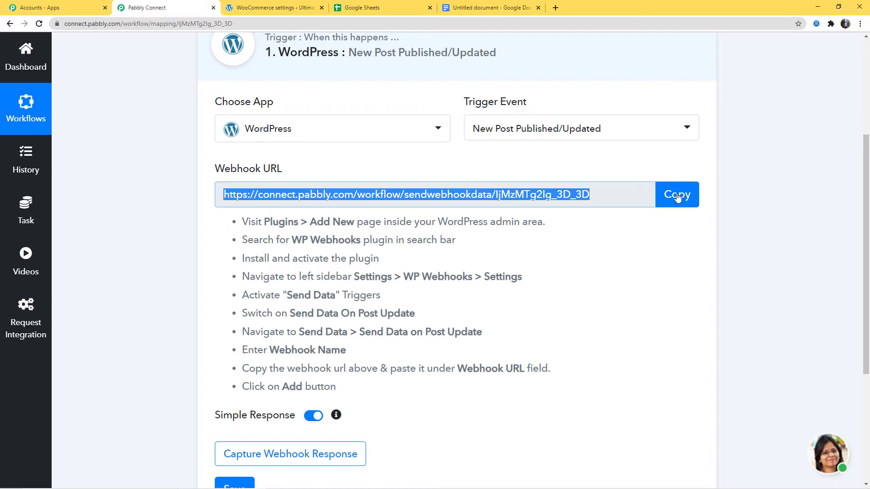
left_click(278, 9)
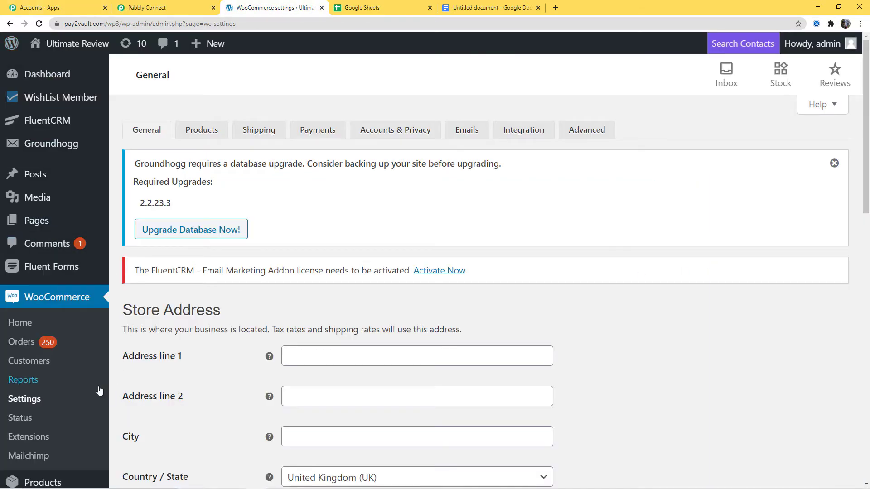
scroll(318, 265, "down", 3)
scroll(297, 261, "down", 1)
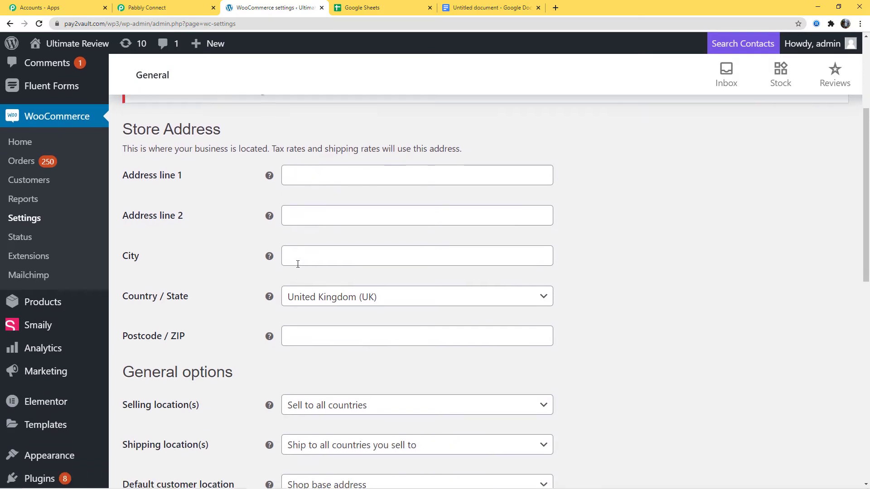
scroll(89, 452, "down", 3)
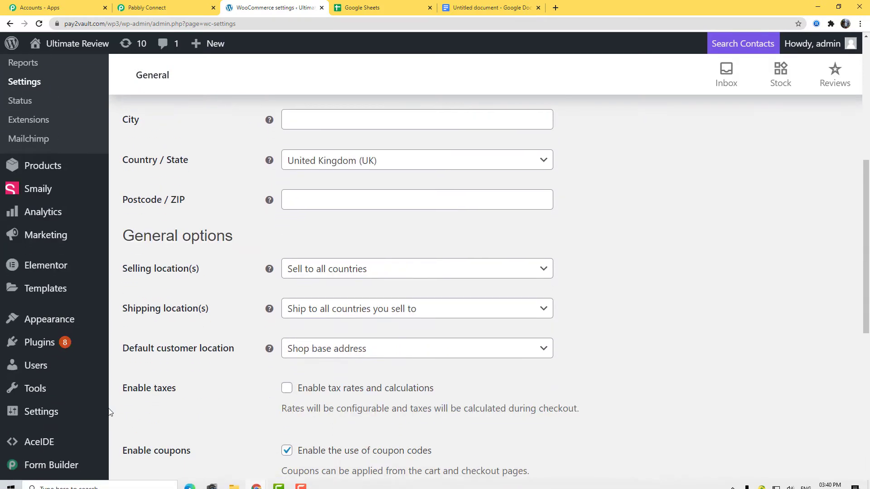
left_click(57, 346)
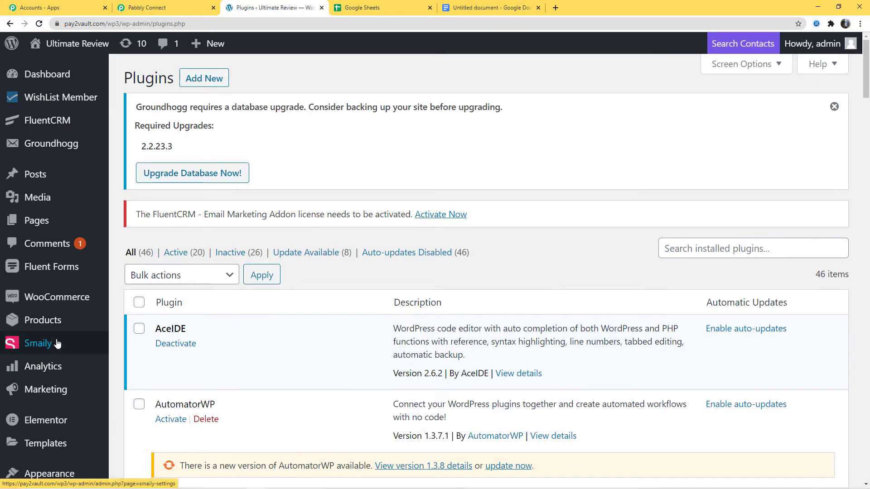
Search the installed plugins for "wp webhooks" and open the WP Webhooks plugin's Global Settings page.
left_click(704, 256)
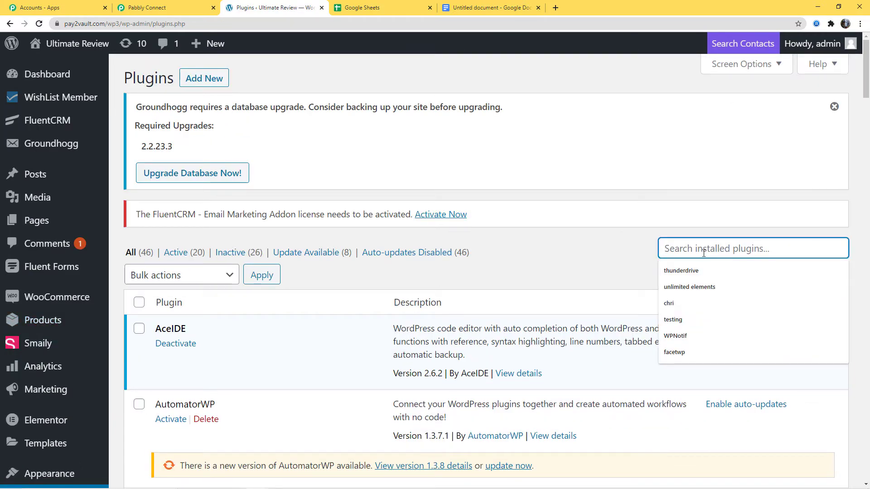
type("wp ")
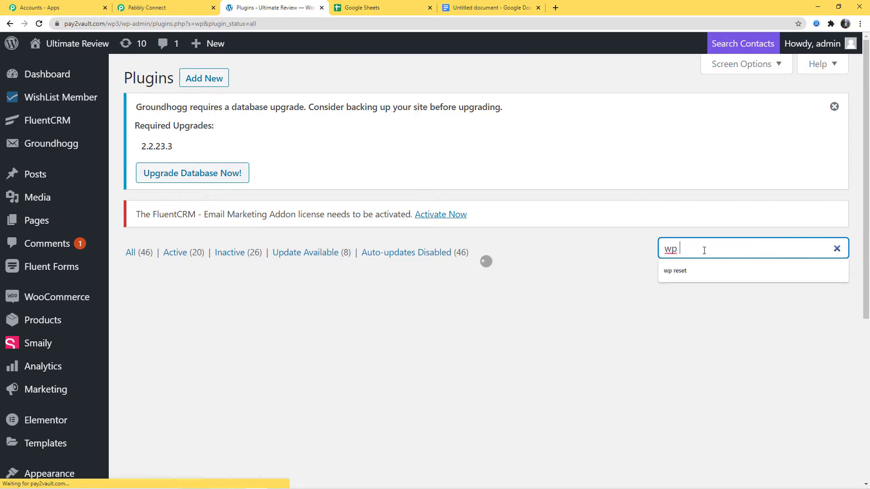
type("webhooks")
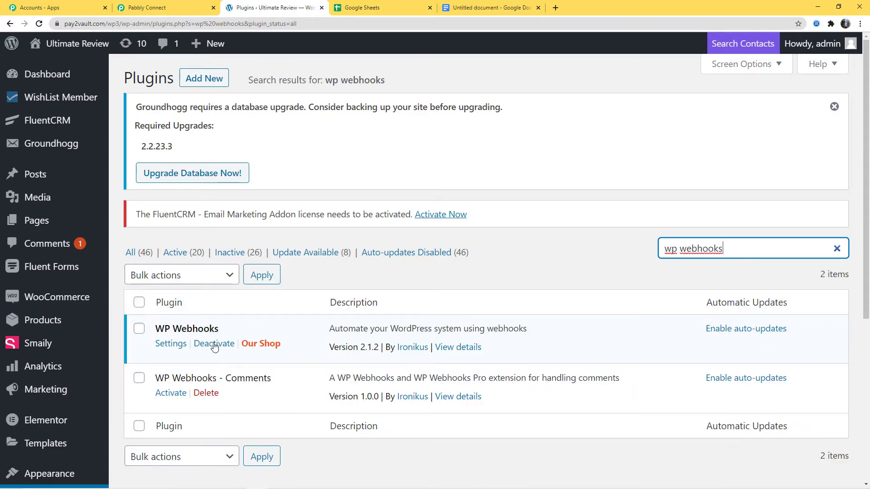
left_click(171, 344)
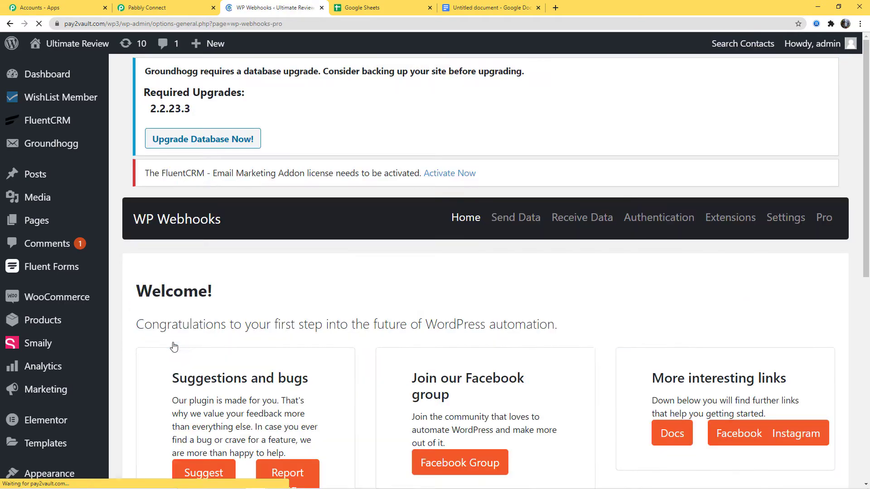
left_click(784, 224)
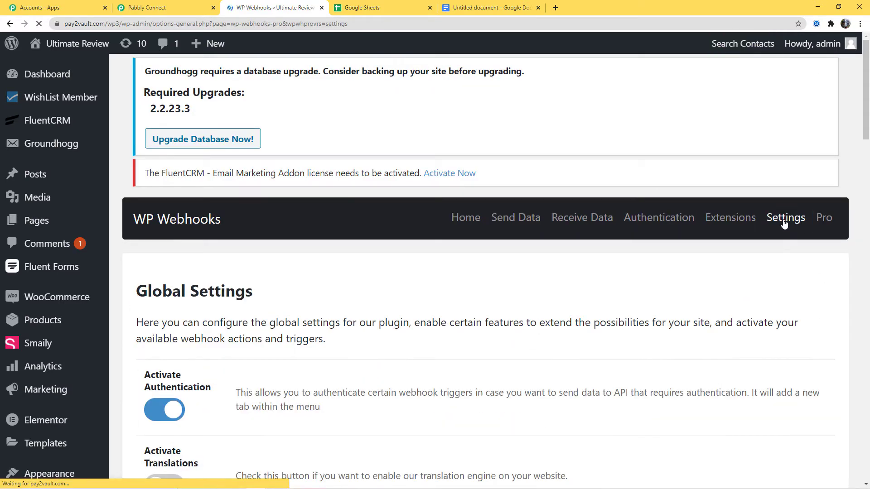
Check the Send Data instructions in Pabbly Connect, and open the Send Data trigger list of WP Webhooks in WordPress.
left_click(146, 7)
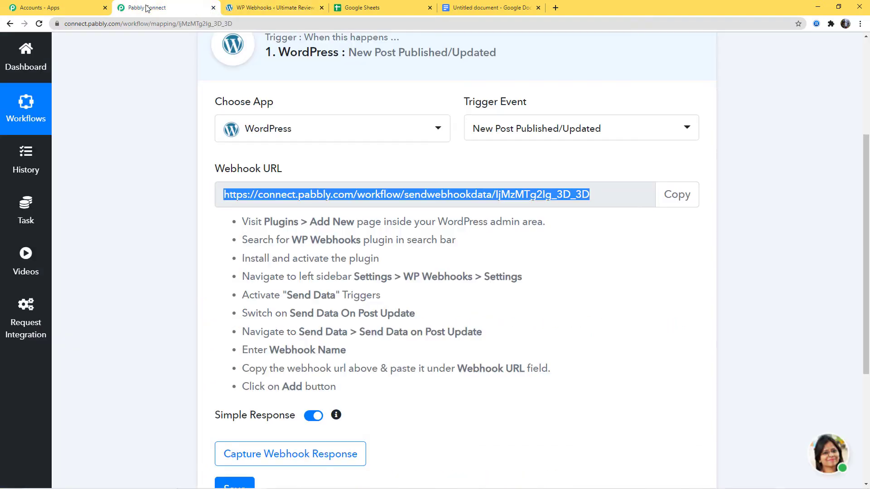
scroll(407, 306, "down", 1)
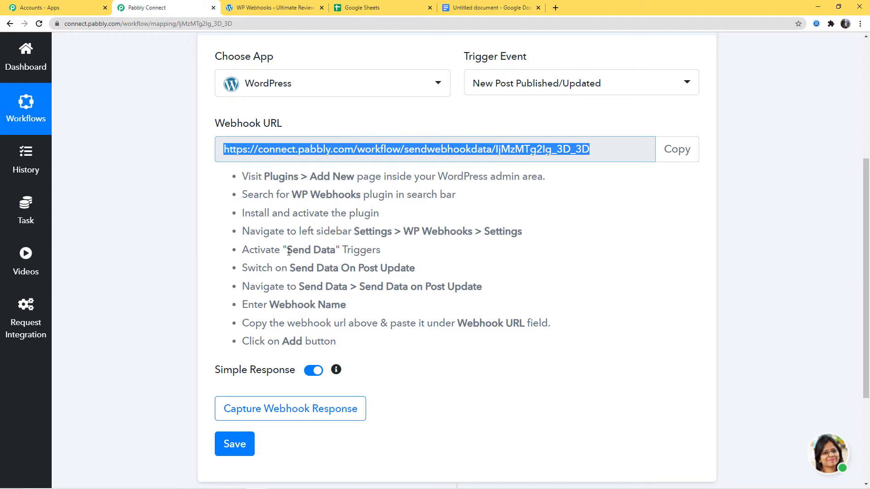
left_click_drag(289, 252, 340, 253)
left_click(340, 254)
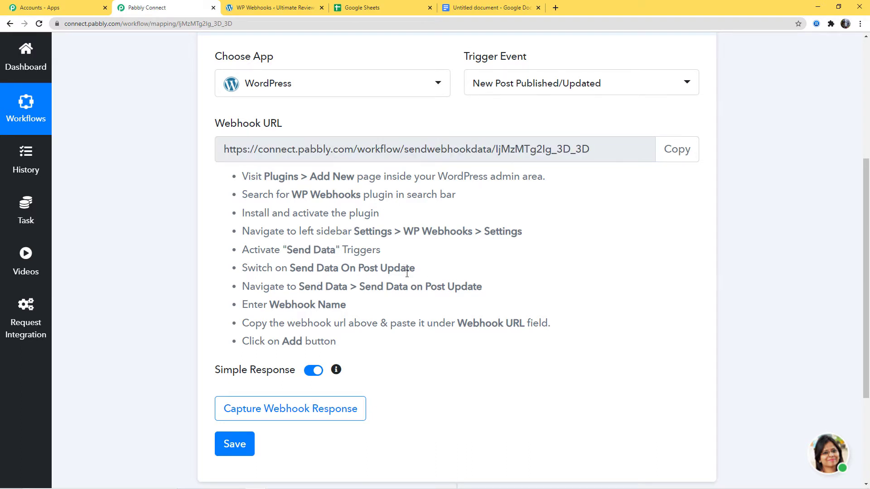
left_click(314, 7)
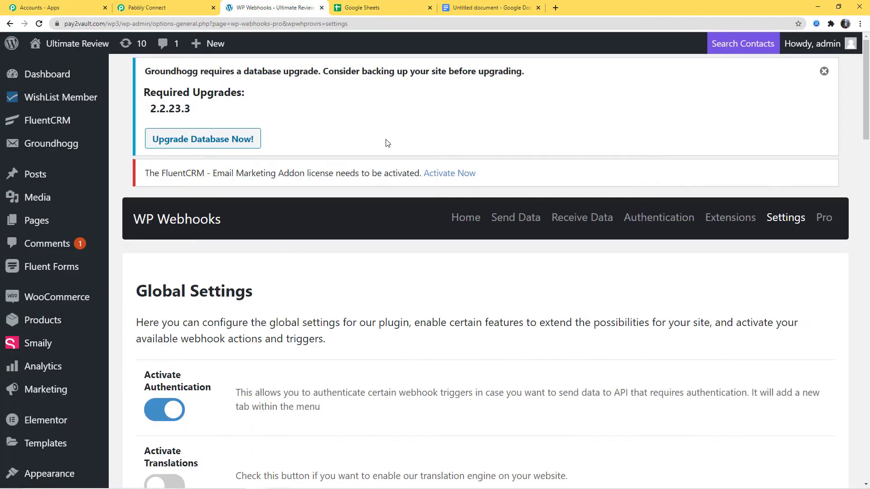
left_click(509, 219)
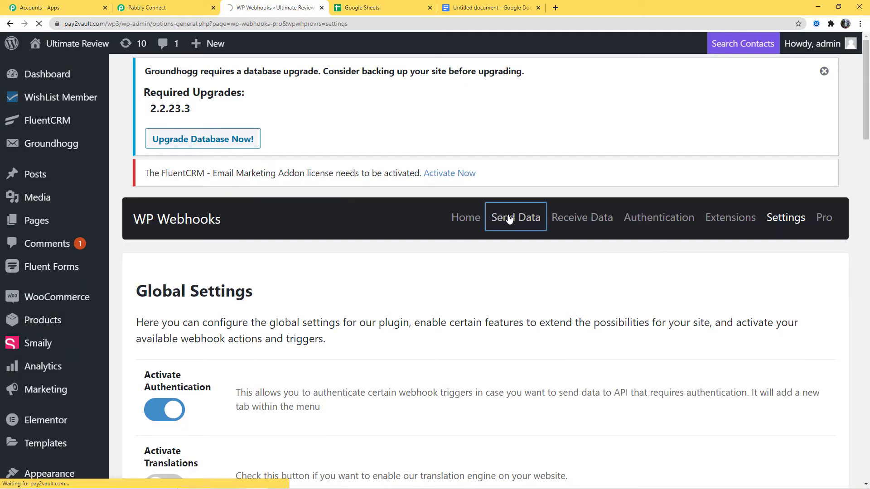
scroll(508, 244, "down", 3)
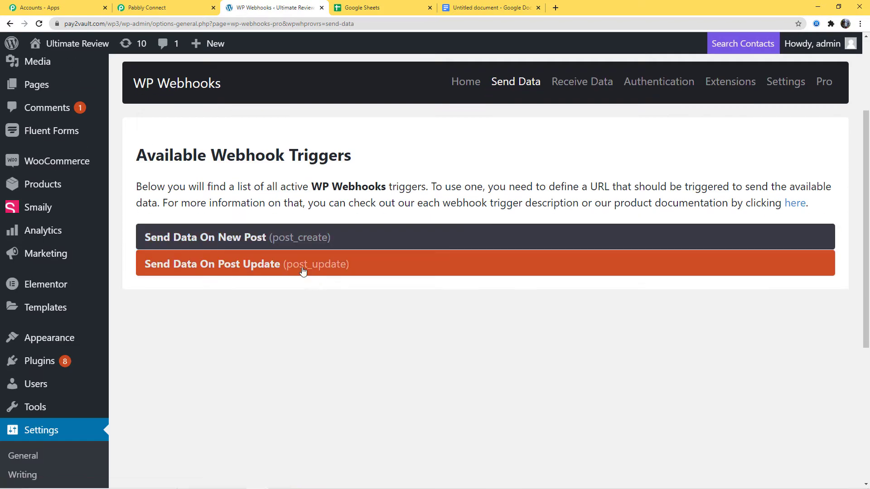
Expand the Send Data On Post Update trigger and enter Wordpresstogooglesheets as the name of a new webhook.
left_click(267, 267)
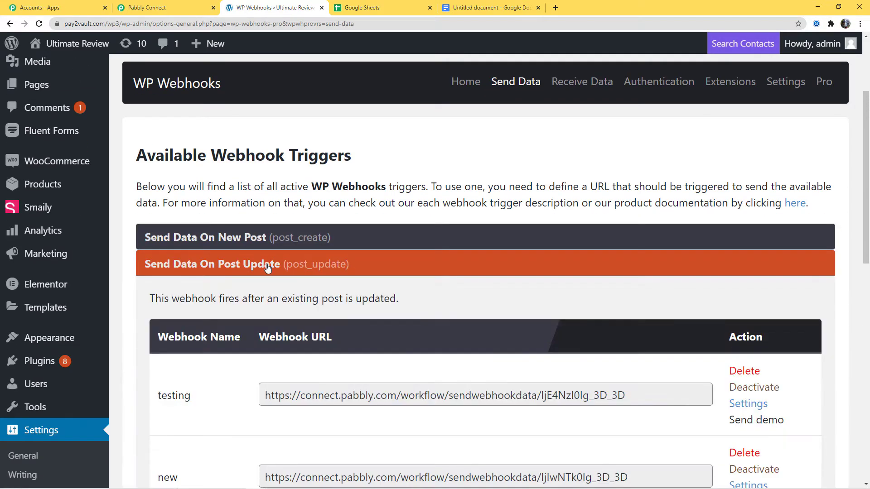
scroll(610, 303, "down", 7)
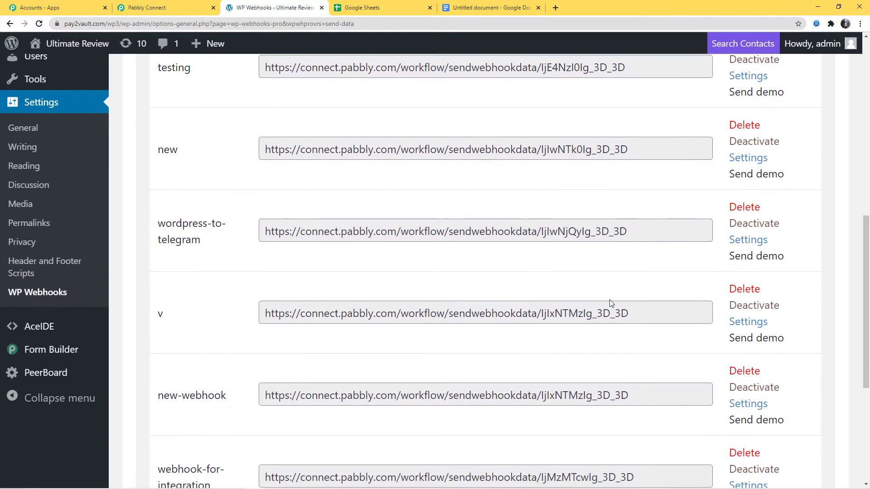
scroll(609, 304, "down", 4)
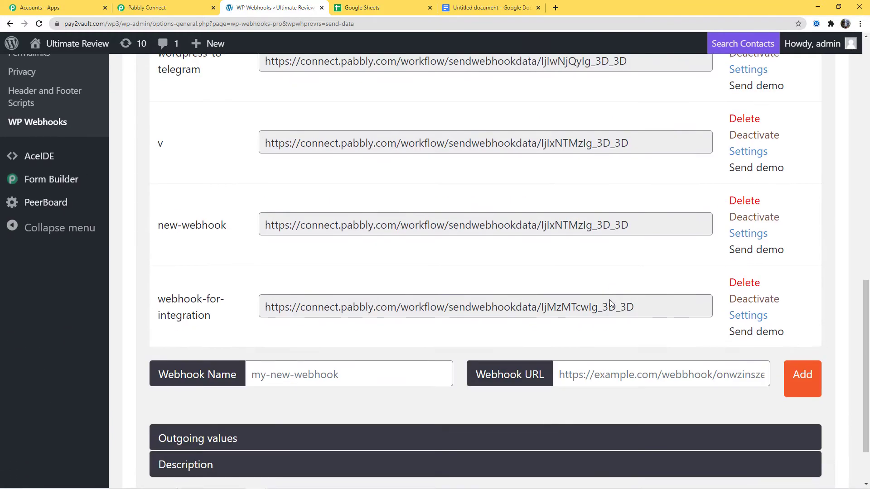
left_click(296, 374)
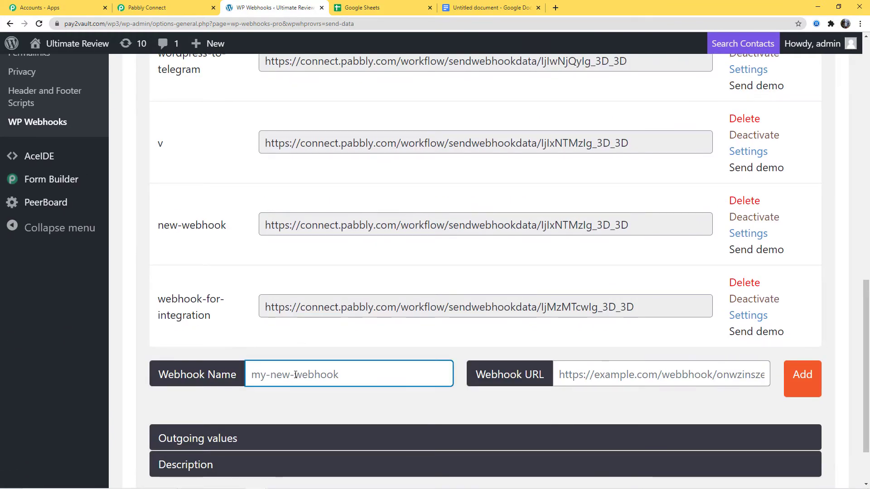
type("Wordpr")
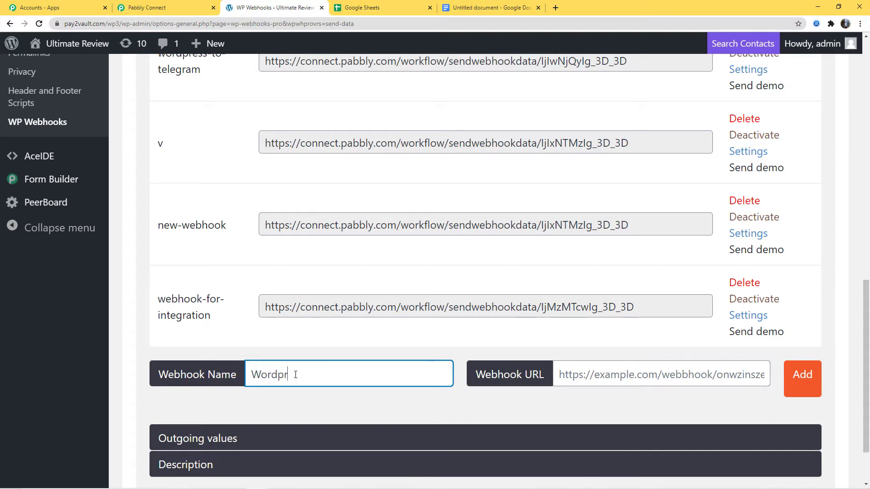
type("essto")
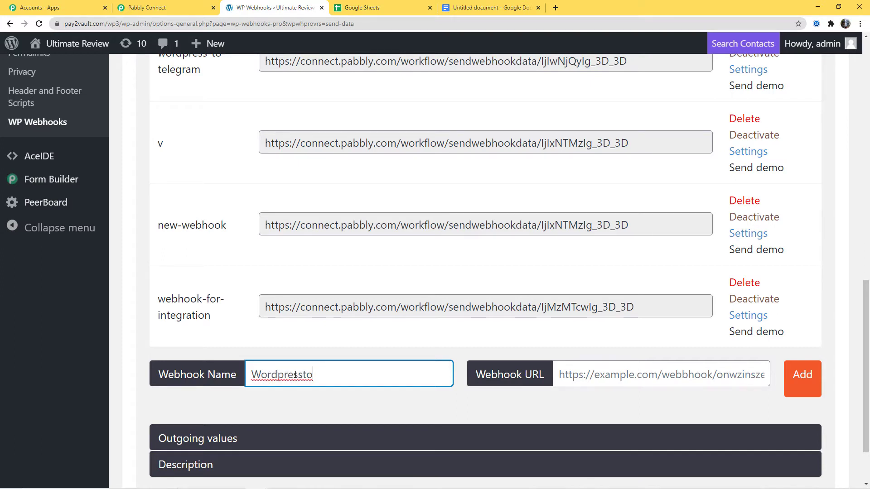
type("google")
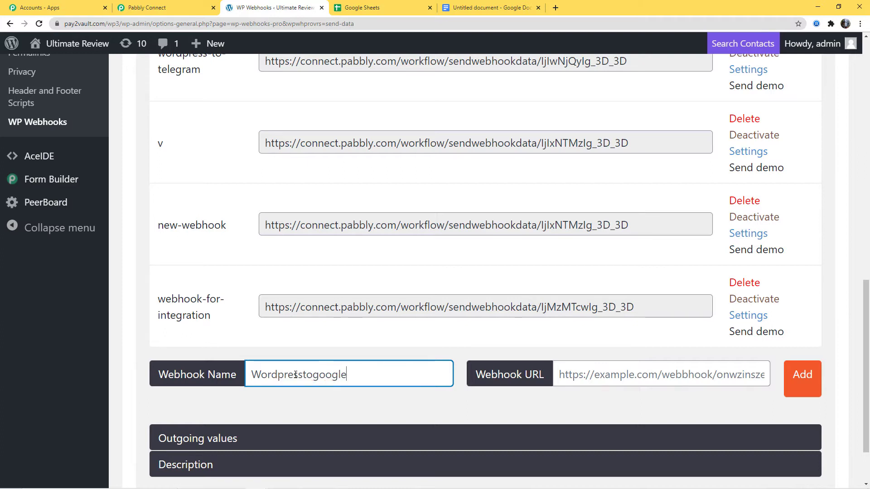
type("sheets")
key("Tab")
Copy the trigger's webhook URL from Pabbly Connect, and add it to WP Webhooks as the new webhook's URL.
left_click(156, 8)
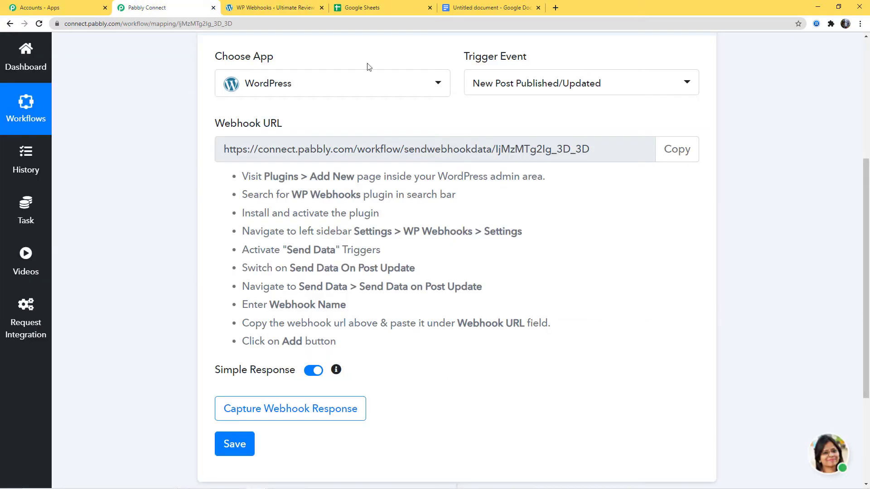
left_click(676, 149)
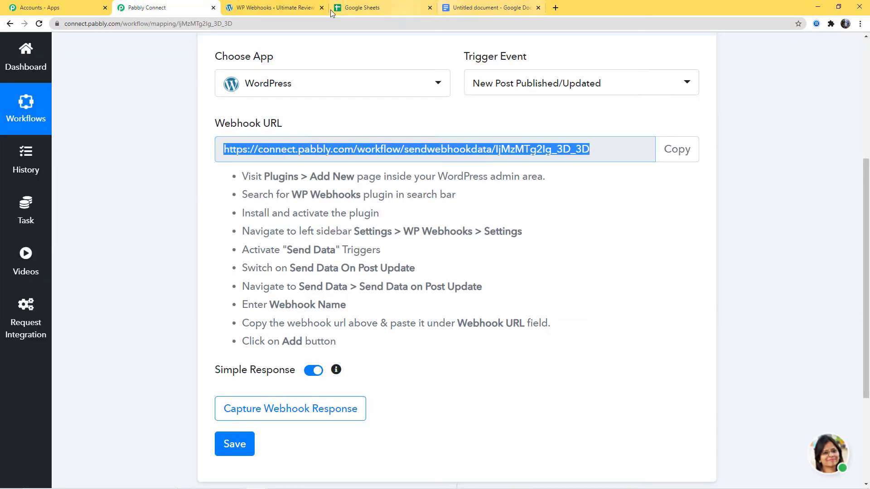
left_click(263, 8)
right_click(596, 376)
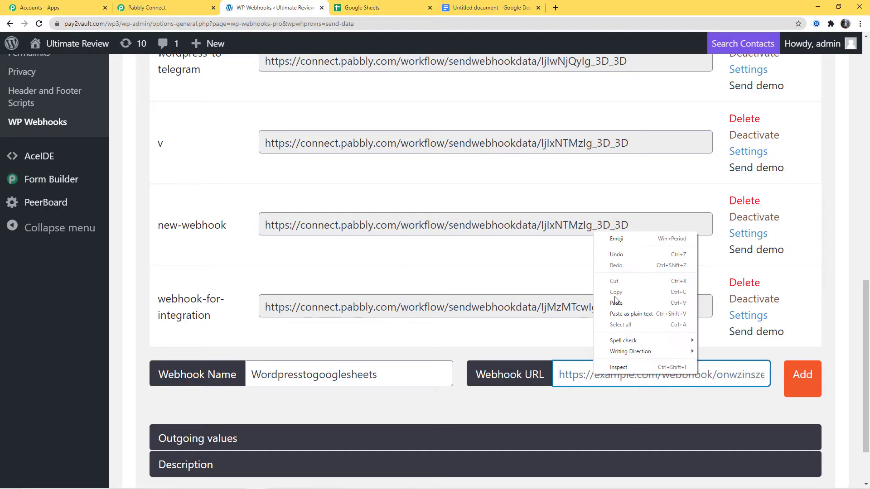
left_click(630, 303)
left_click(808, 385)
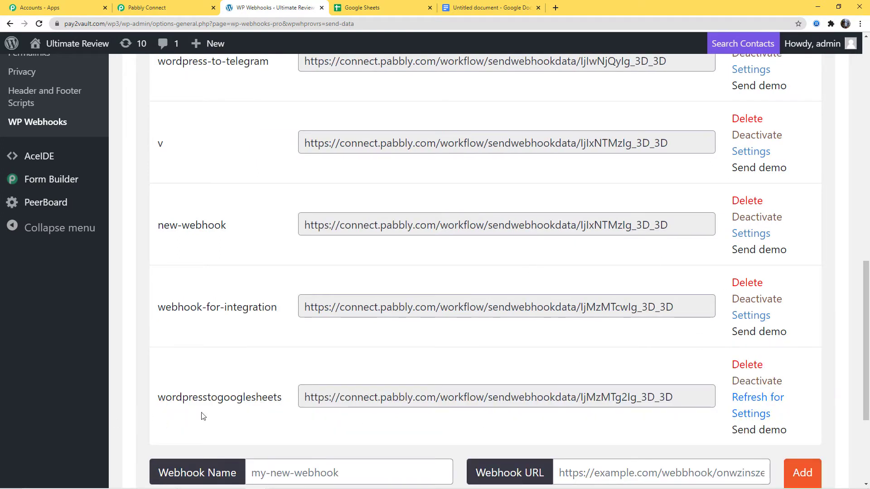
scroll(516, 466, "down", 1)
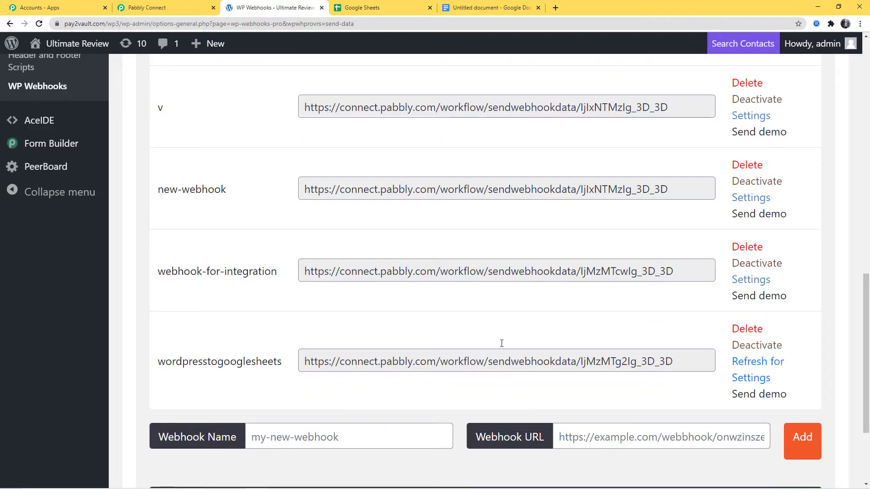
Switch to Pabbly Connect and start capturing the webhook response for the WordPress trigger.
left_click(154, 10)
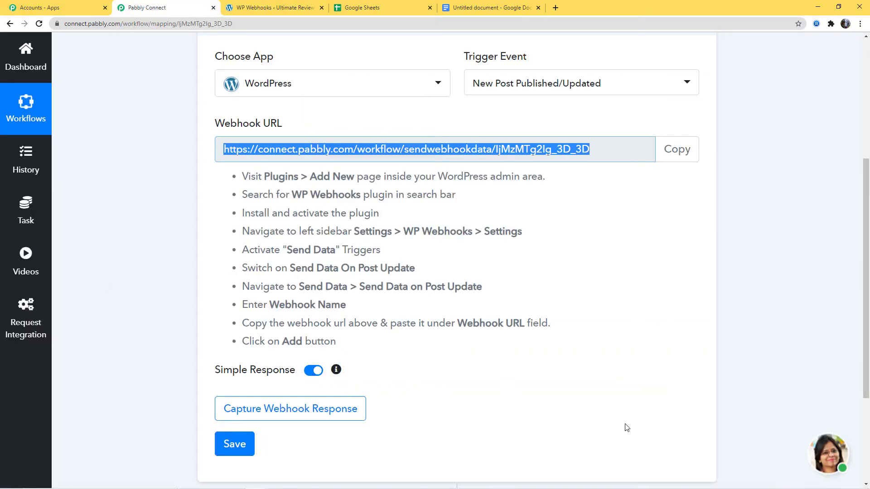
scroll(477, 403, "down", 3)
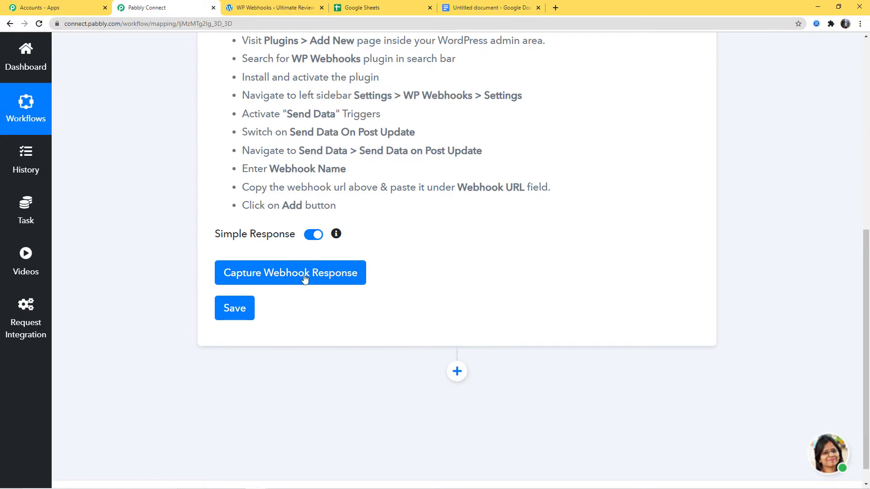
left_click(305, 278)
scroll(597, 357, "up", 2)
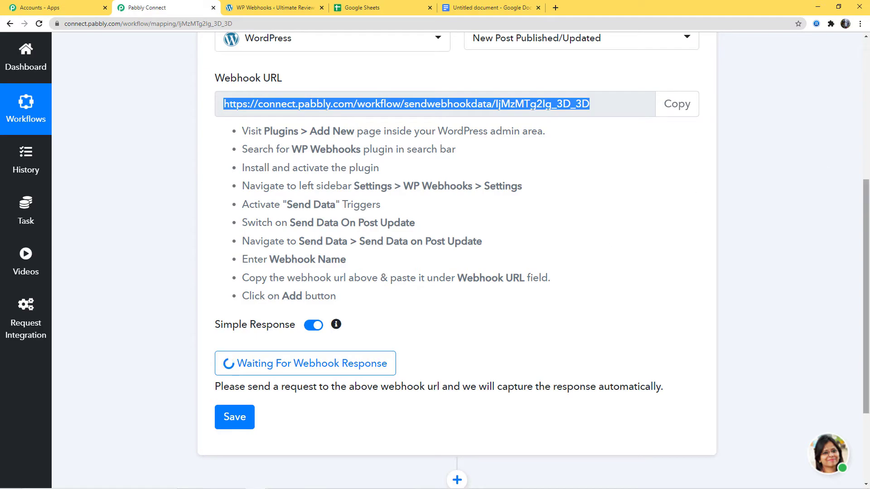
Return to the WordPress admin area and start a new post from the Posts list.
left_click(253, 7)
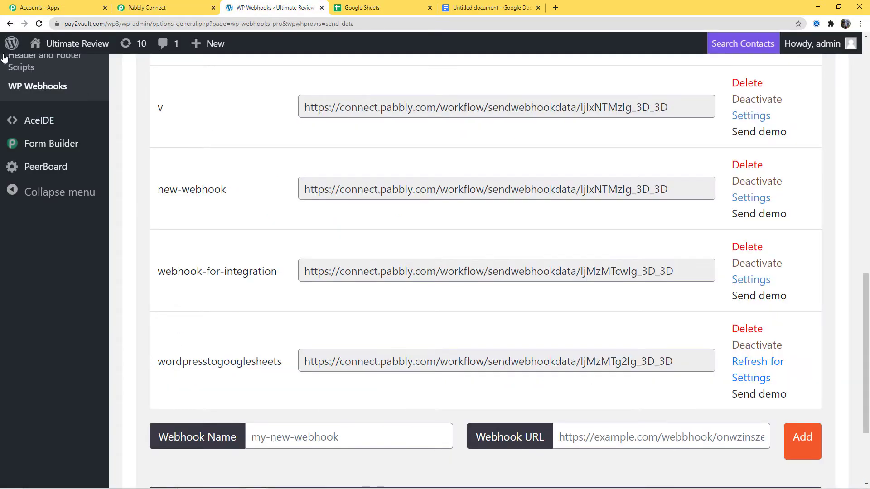
scroll(472, 281, "up", 15)
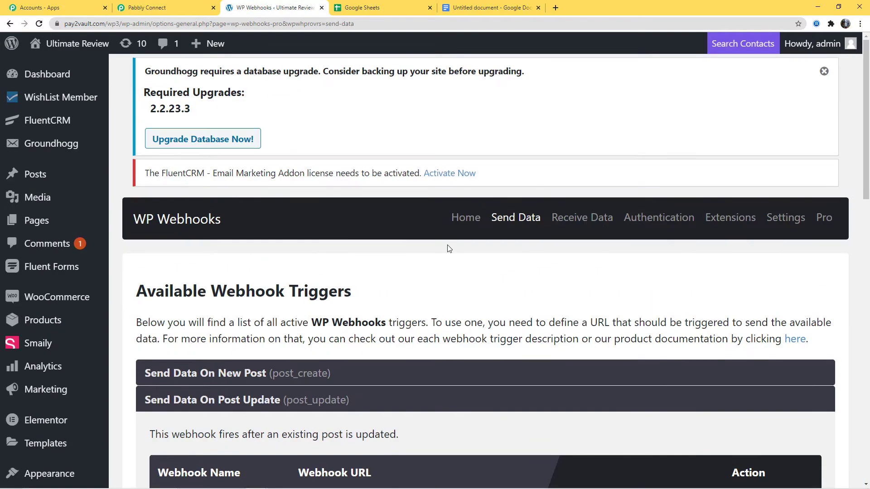
left_click(25, 174)
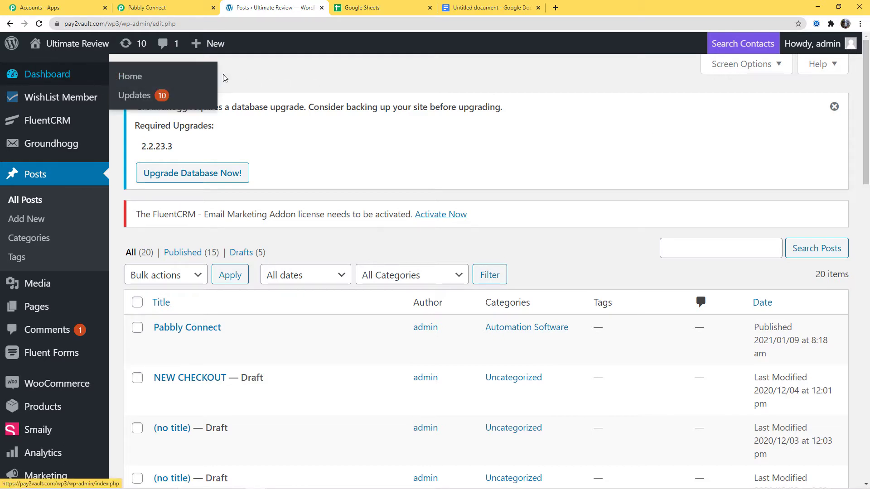
left_click(206, 79)
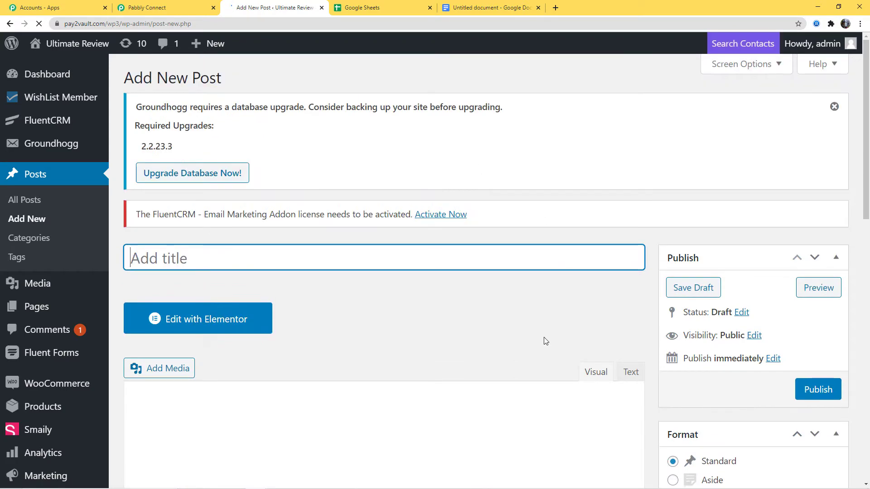
scroll(449, 324, "down", 2)
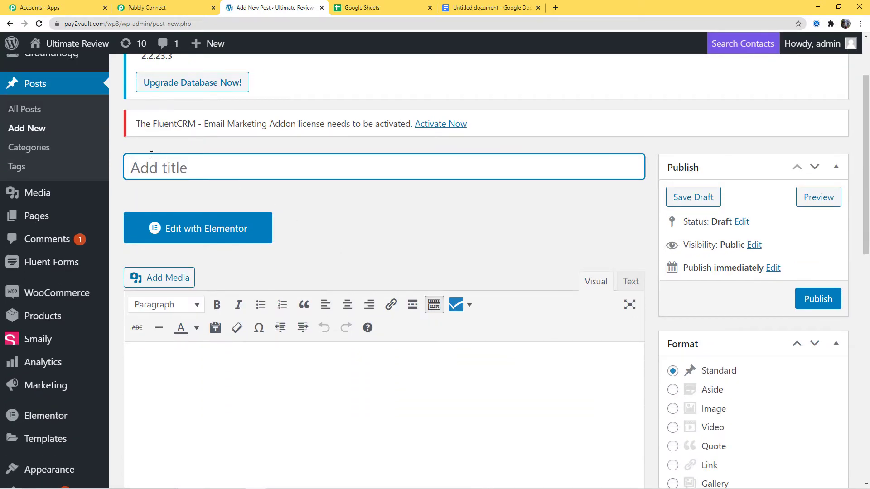
Copy the heading "Pabbly Connect Documentation" from the Google Docs document and paste it as the new post's title.
left_click(485, 8)
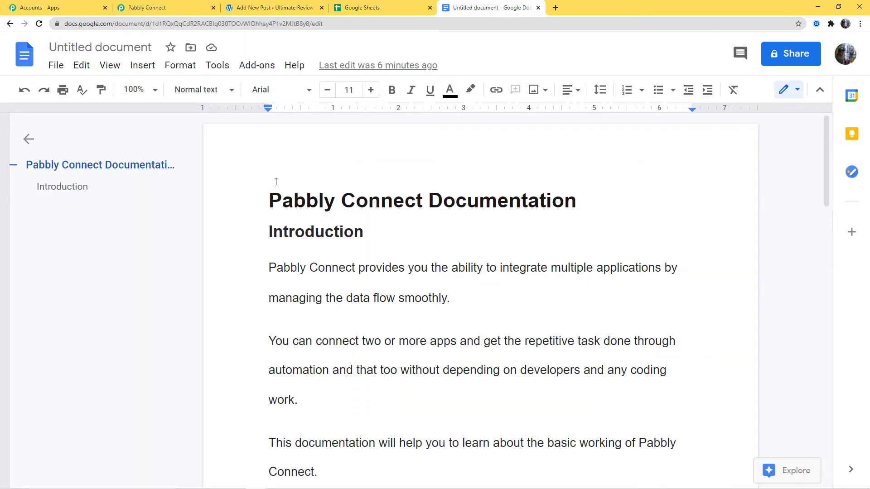
left_click_drag(269, 194, 607, 193)
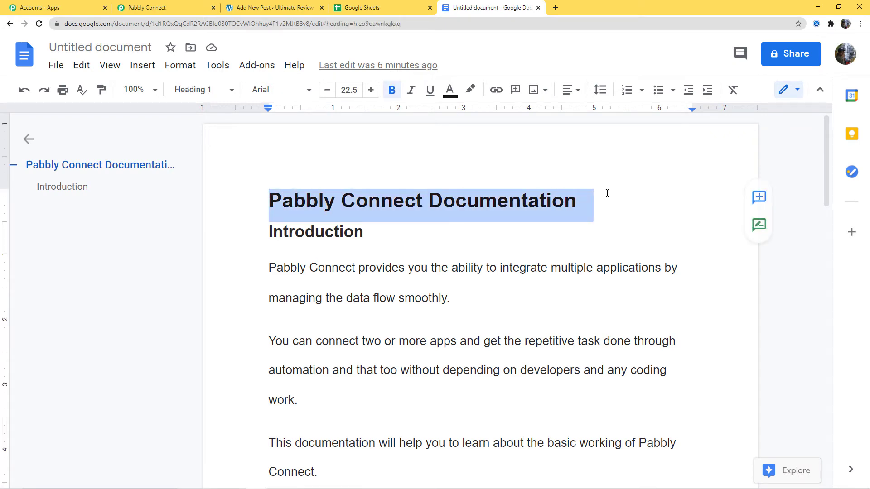
left_click(274, 7)
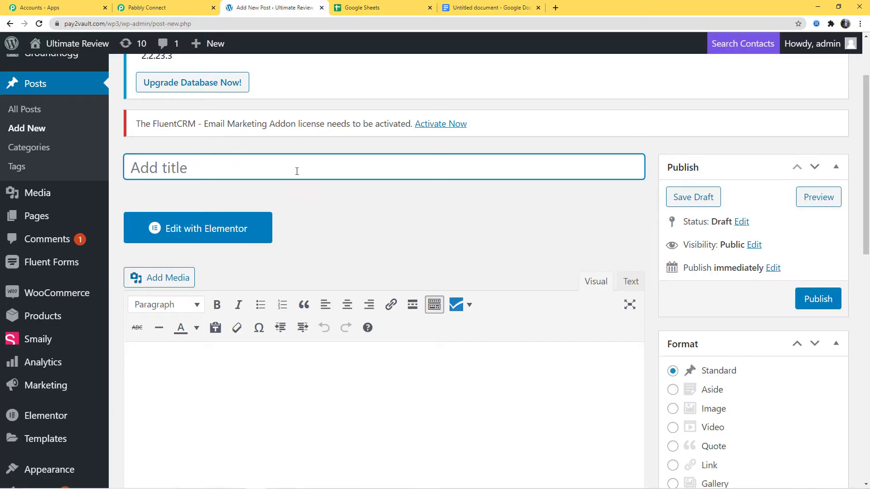
key("ctrl+v")
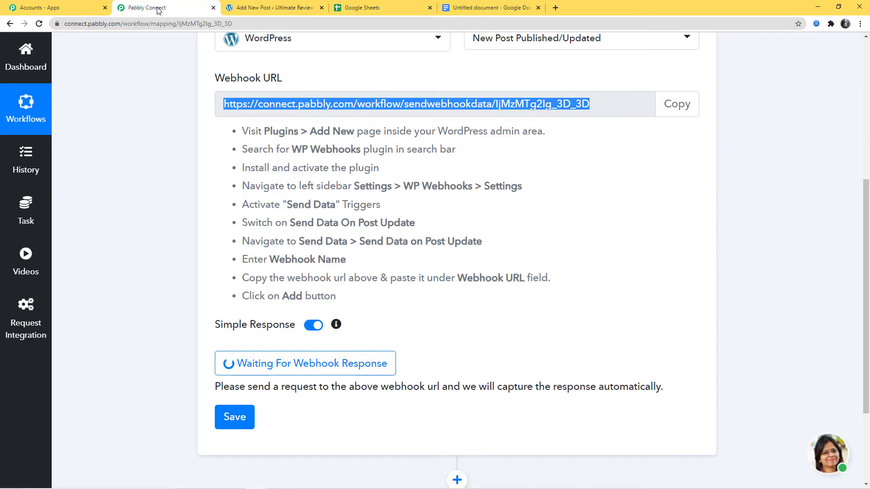
Check the webhook capture status in Pabbly Connect, and save the WordPress post as a draft.
left_click(156, 8)
scroll(613, 303, "up", 2)
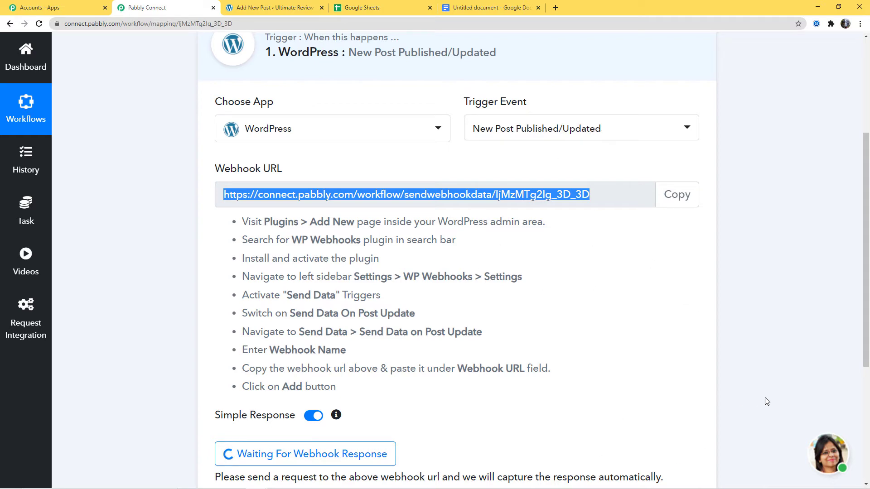
left_click(277, 8)
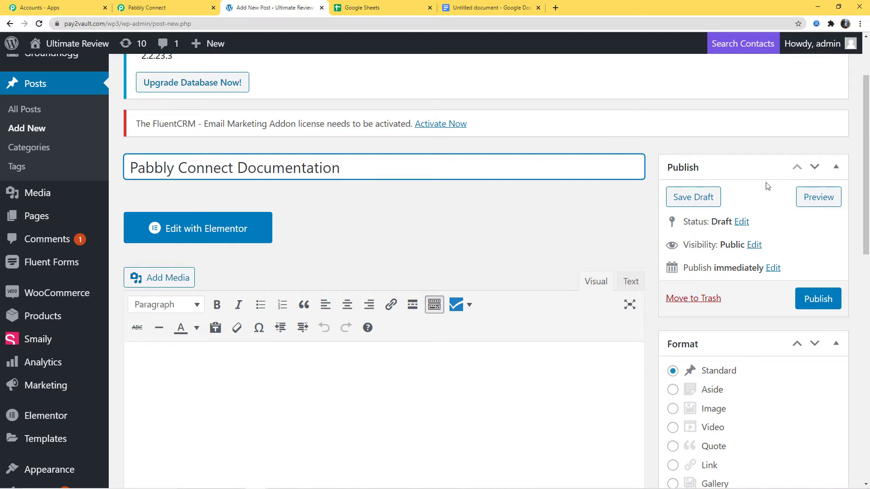
left_click(690, 202)
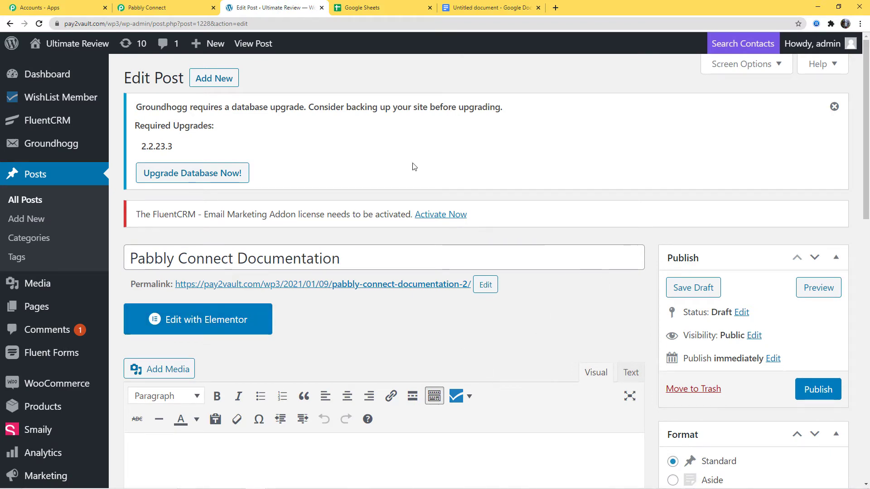
Examine the captured webhook response in Pabbly Connect, including the post title and post status fields.
left_click(140, 8)
scroll(611, 324, "down", 6)
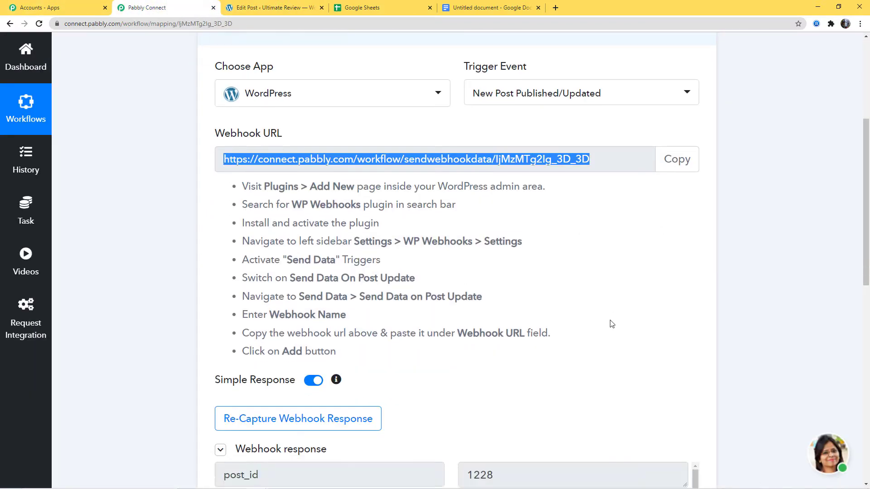
scroll(804, 254, "down", 2)
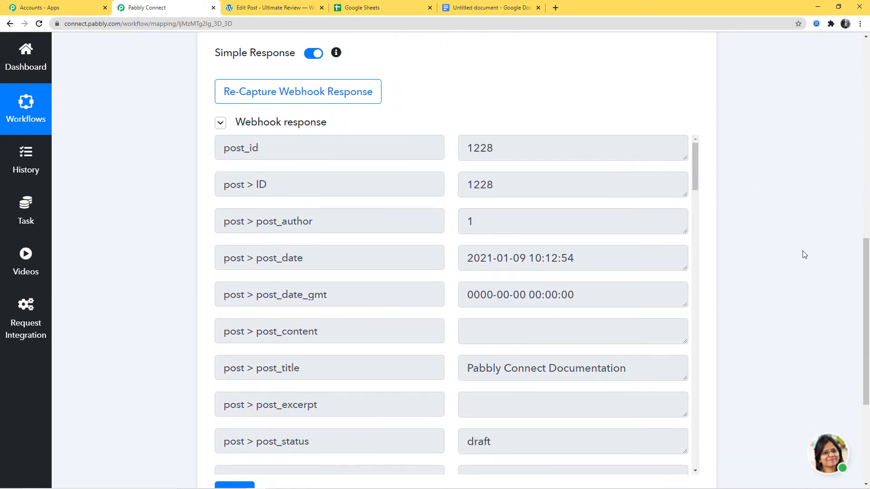
scroll(458, 319, "down", 2)
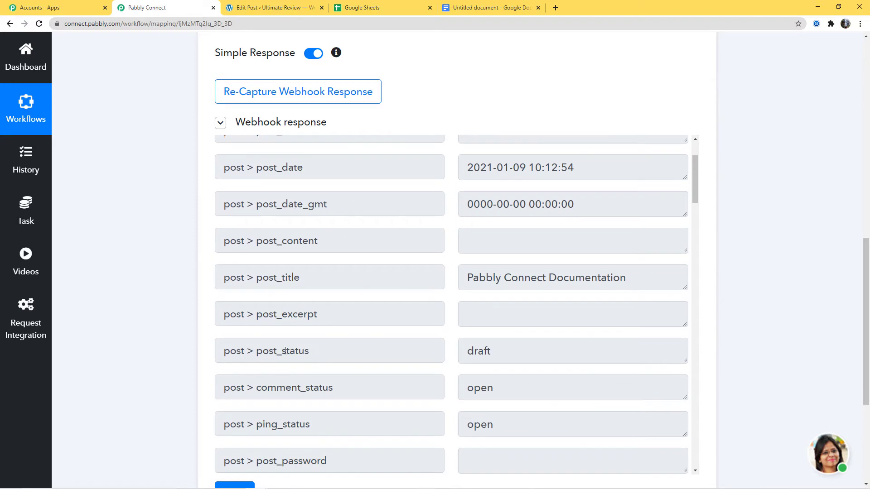
left_click_drag(257, 353, 499, 352)
left_click(483, 352)
double_click(483, 352)
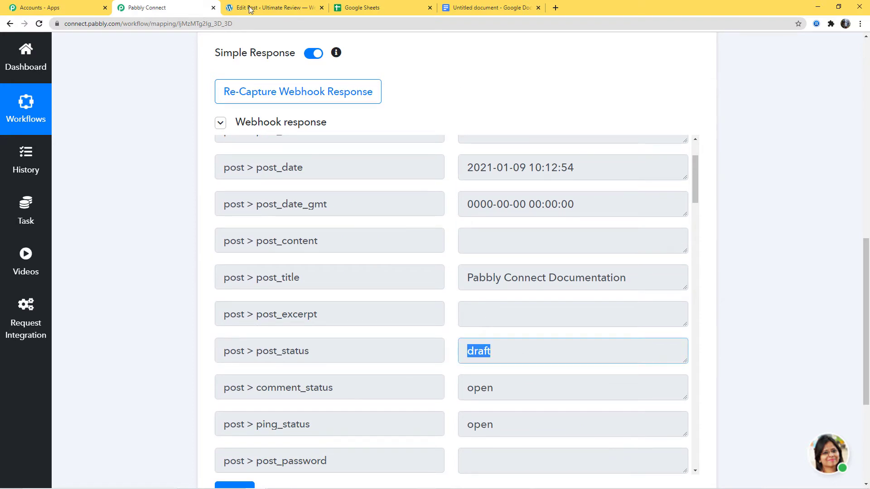
Copy the Introduction section with its paragraphs from the Google Docs document and paste it into the WordPress post's body.
left_click(271, 8)
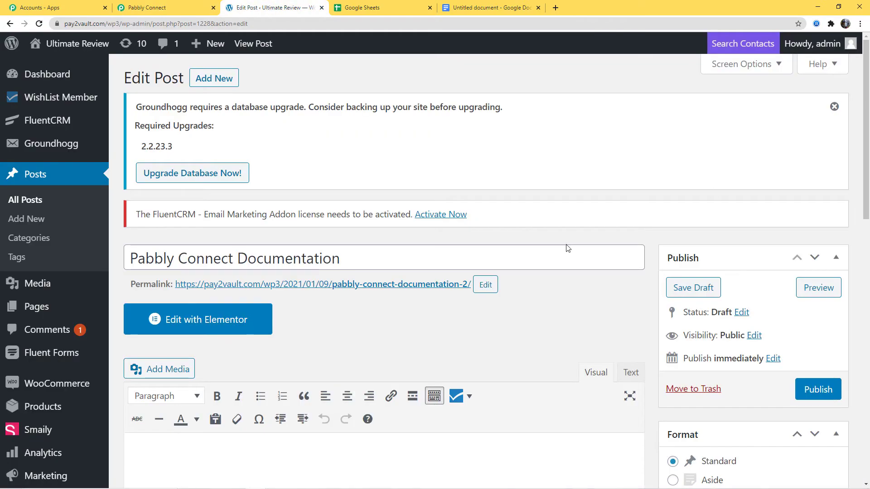
scroll(564, 244, "down", 2)
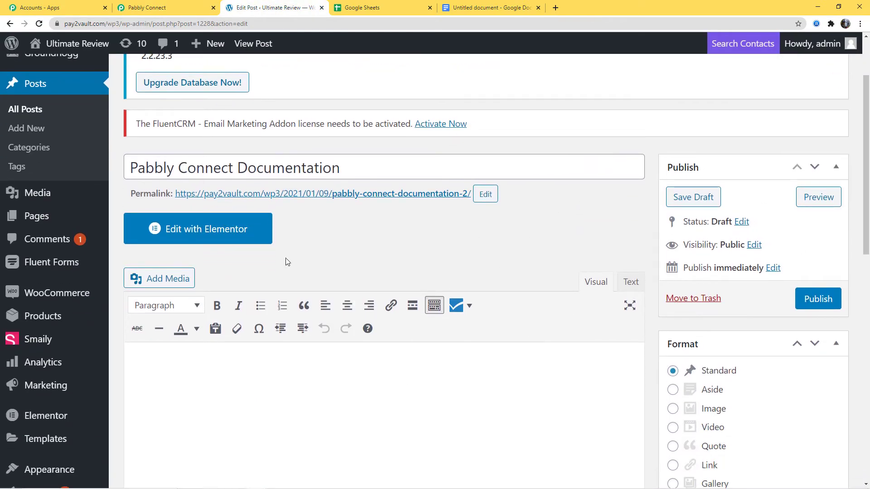
scroll(208, 246, "down", 3)
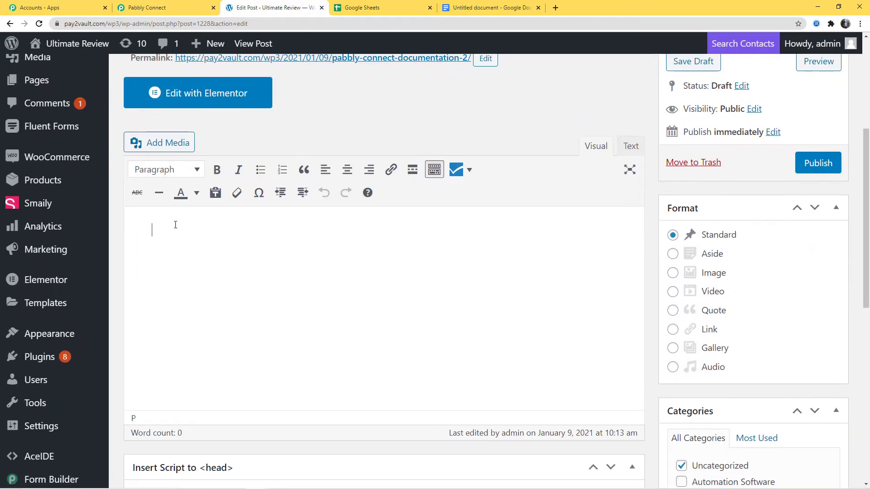
left_click(481, 7)
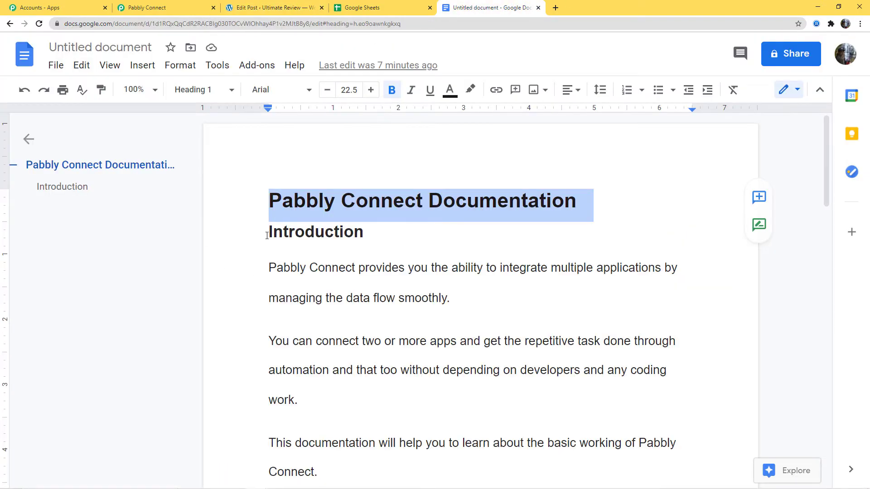
left_click_drag(267, 235, 407, 423)
key("ctrl+c")
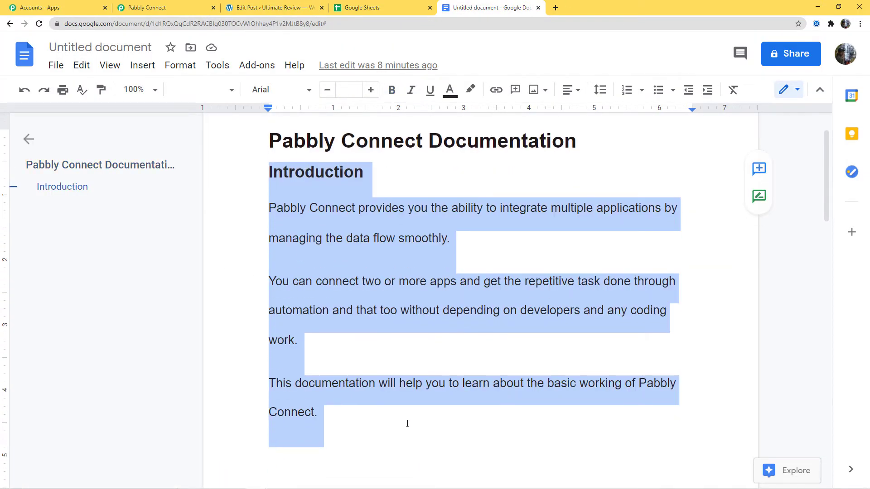
left_click(271, 7)
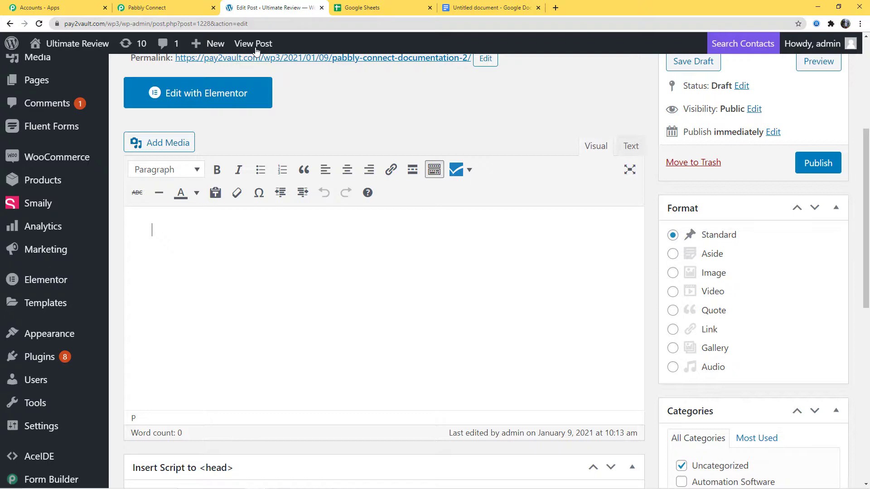
left_click(162, 231)
key("ctrl+v")
scroll(465, 277, "down", 3)
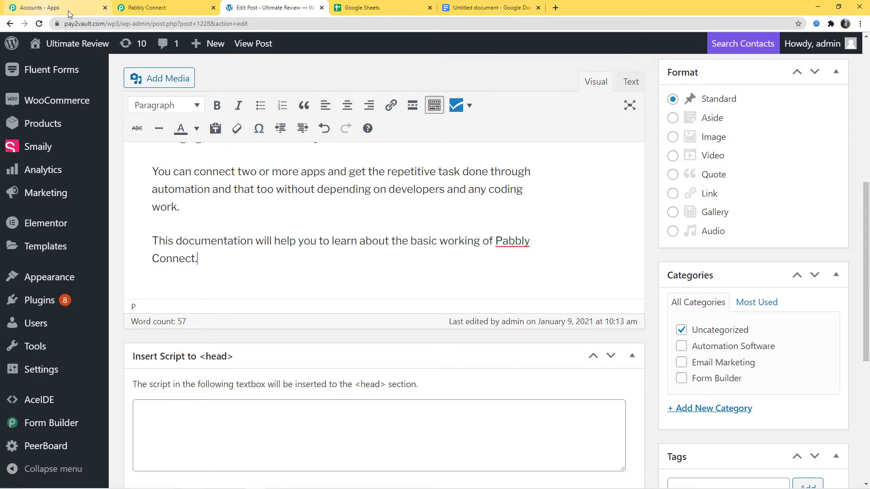
Examine the captured webhook response in Pabbly Connect down to the taxonomy fields, including the post's category name.
left_click(161, 9)
scroll(735, 273, "down", 4)
scroll(446, 203, "down", 7)
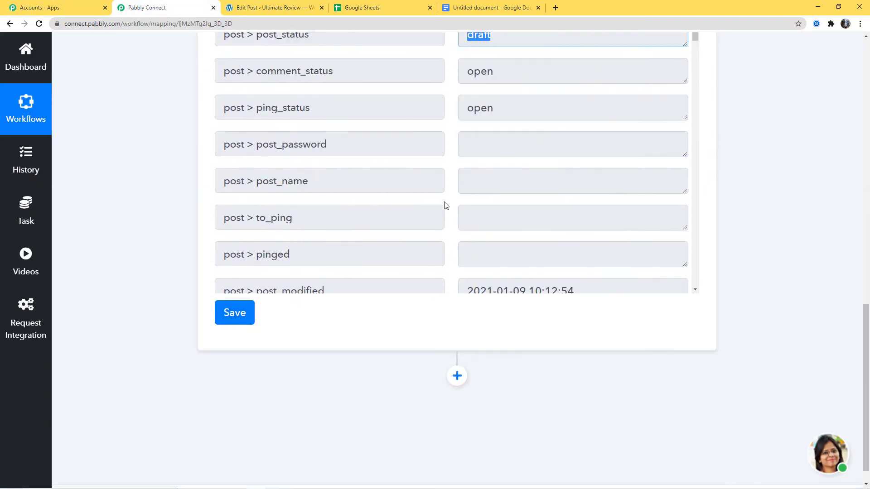
scroll(449, 200, "down", 10)
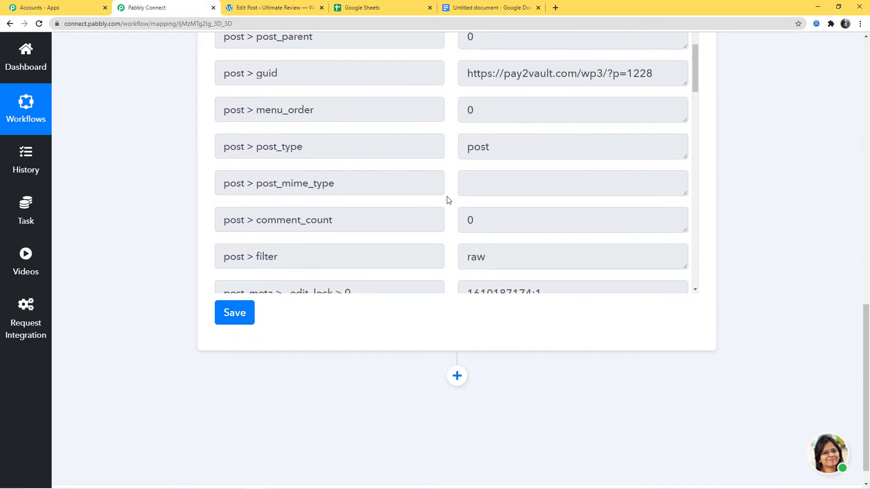
scroll(449, 200, "down", 10)
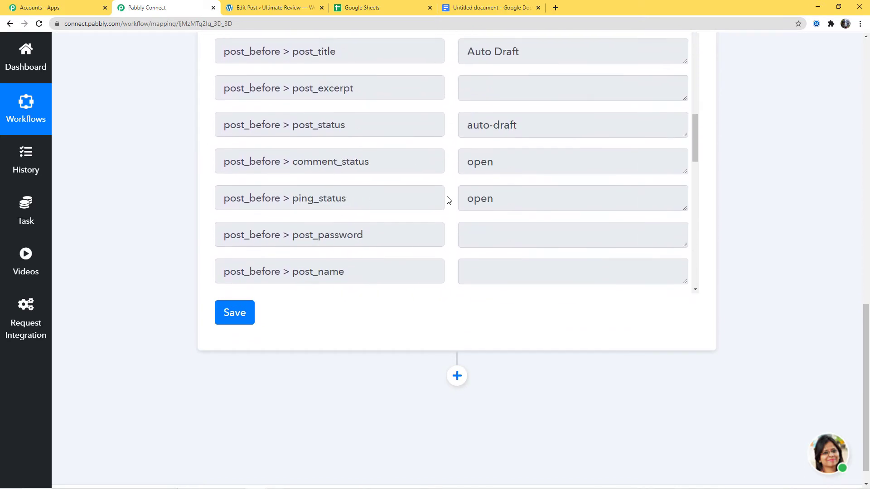
scroll(449, 200, "down", 10)
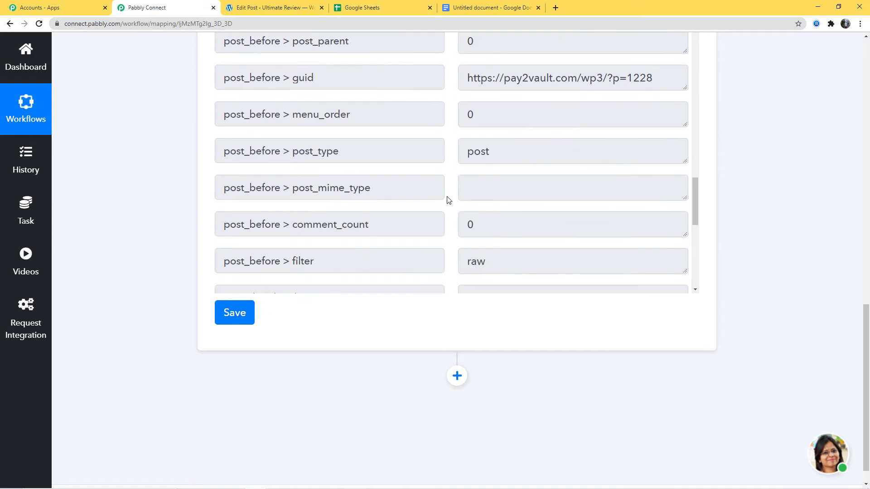
scroll(448, 200, "down", 1)
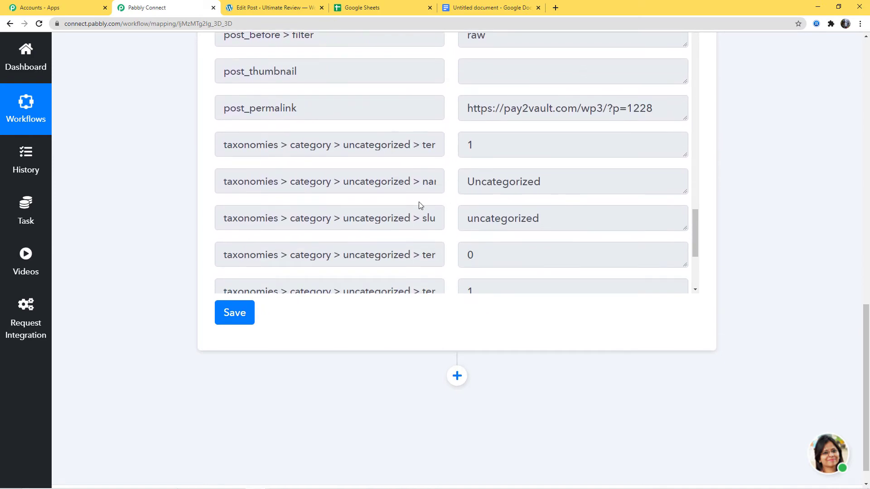
left_click_drag(466, 187, 541, 184)
left_click(515, 182)
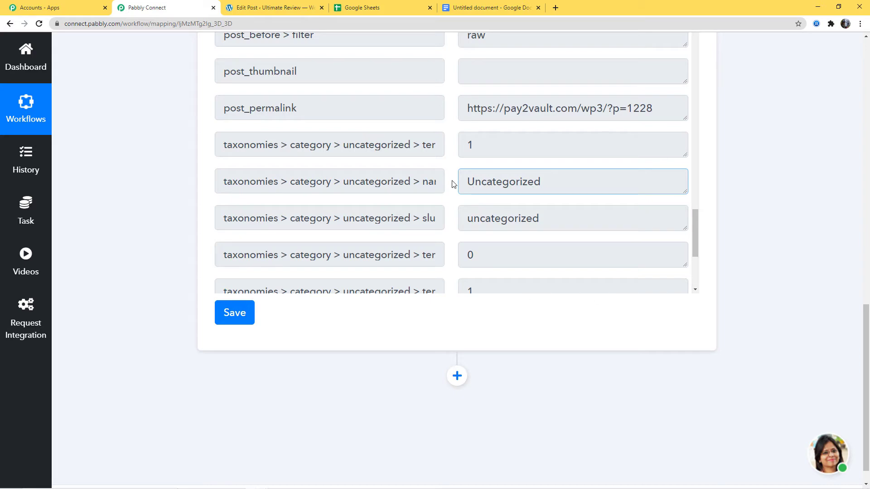
Assign the WordPress post to the Automation Software category and remove it from Uncategorized.
left_click(269, 9)
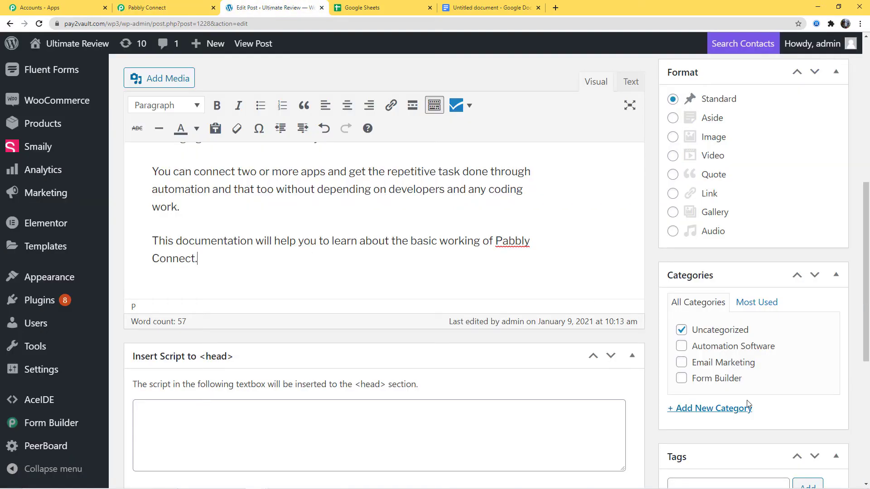
left_click(741, 347)
left_click(682, 330)
scroll(427, 378, "up", 10)
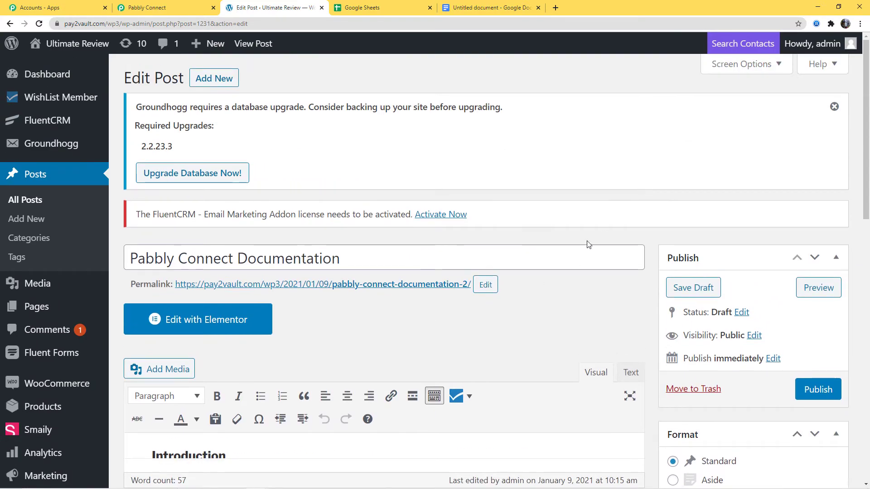
Start re-capturing the webhook response for the WordPress trigger in Pabbly Connect.
left_click(145, 7)
scroll(798, 335, "down", 1)
scroll(798, 335, "up", 9)
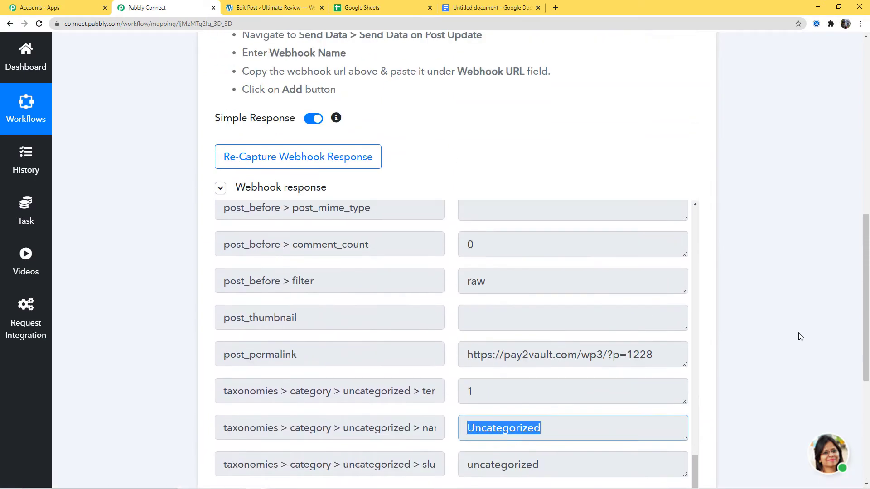
left_click(282, 293)
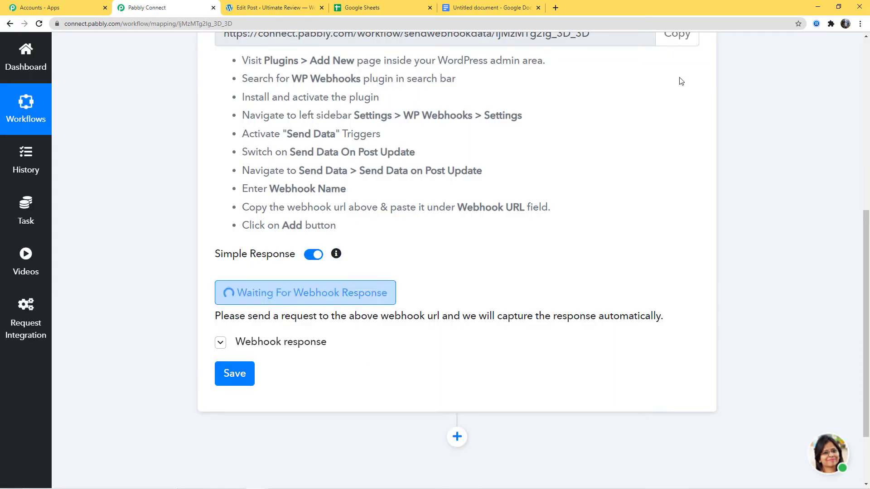
Publish the "Pabbly Connect Documentation" post in WordPress and review its content.
left_click(256, 10)
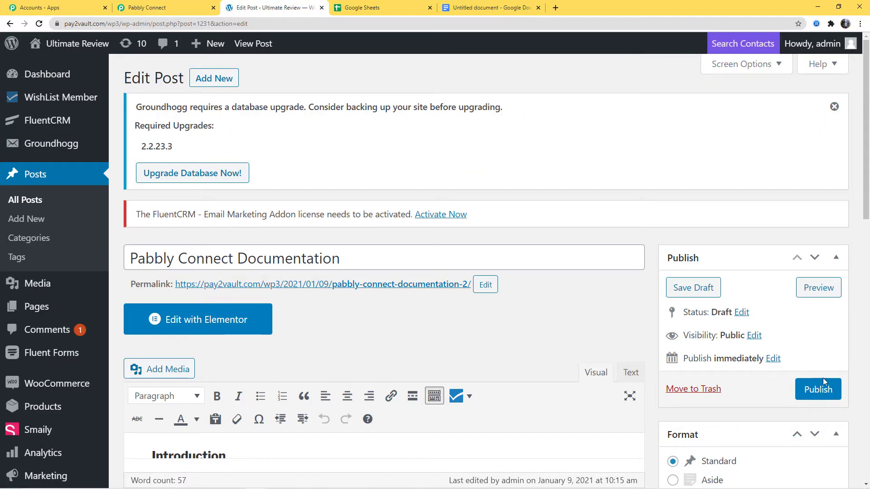
left_click(816, 395)
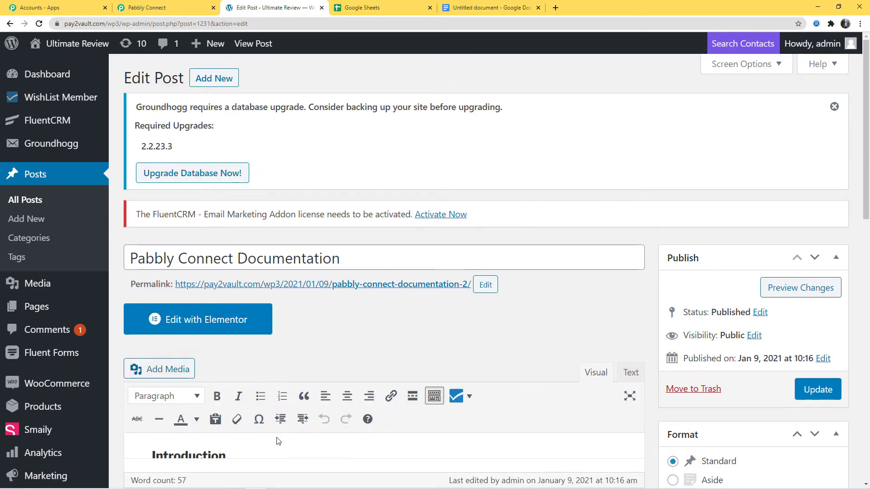
scroll(639, 263, "down", 5)
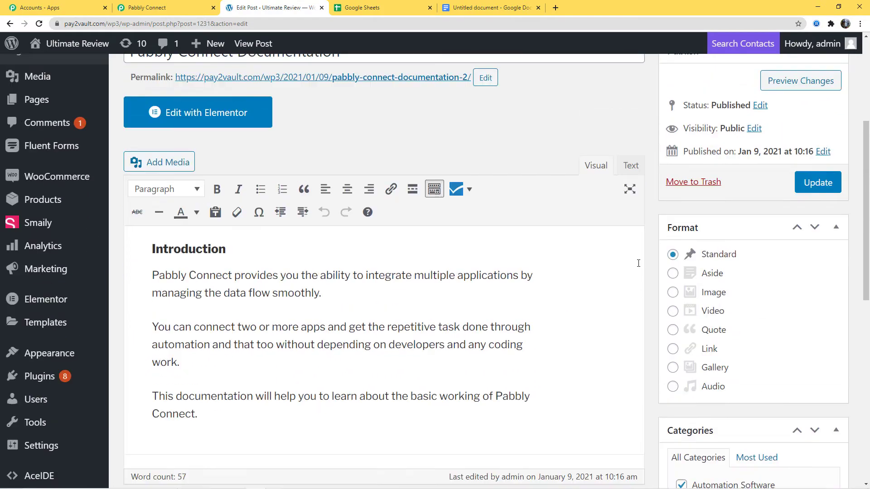
scroll(639, 263, "up", 5)
Examine the newly captured webhook response in Pabbly Connect, including the post content, title and post status fields.
left_click(148, 8)
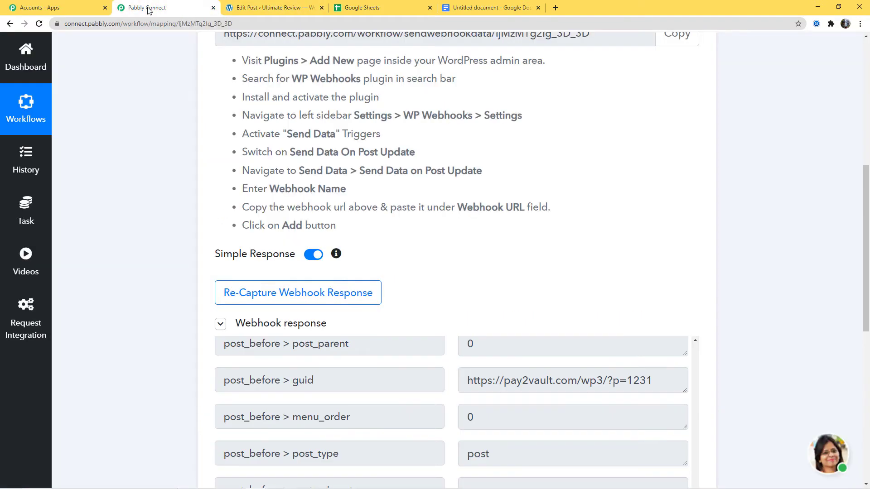
scroll(718, 291, "down", 7)
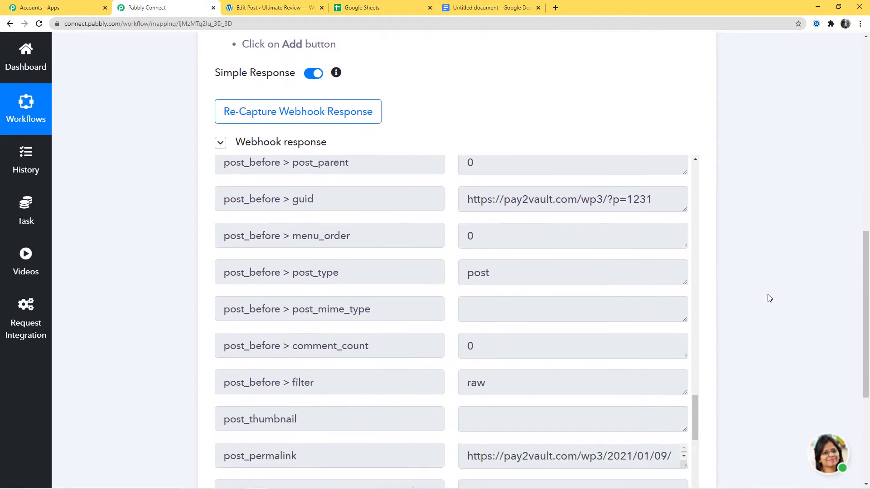
scroll(553, 243, "up", 20)
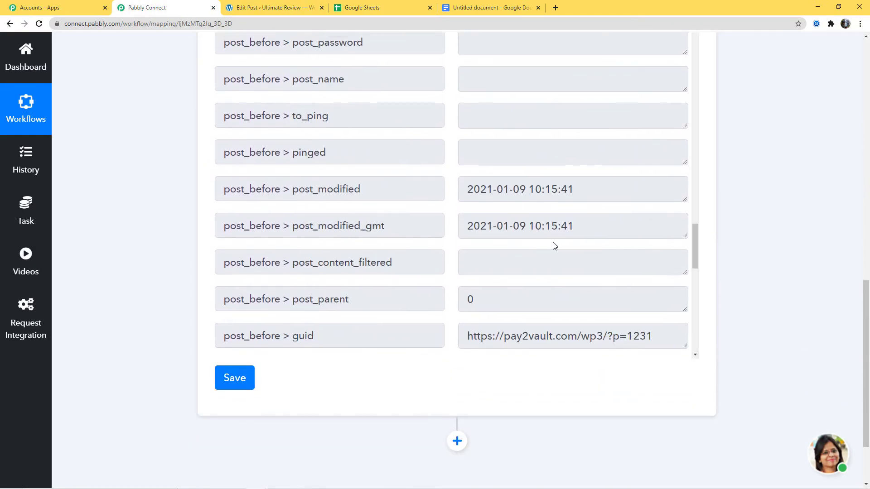
scroll(554, 242, "up", 18)
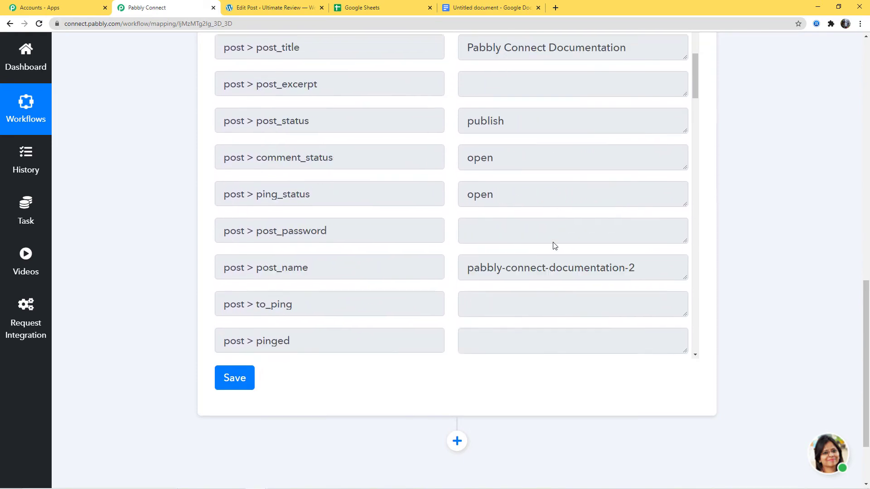
scroll(822, 261, "up", 1)
scroll(276, 200, "down", 5)
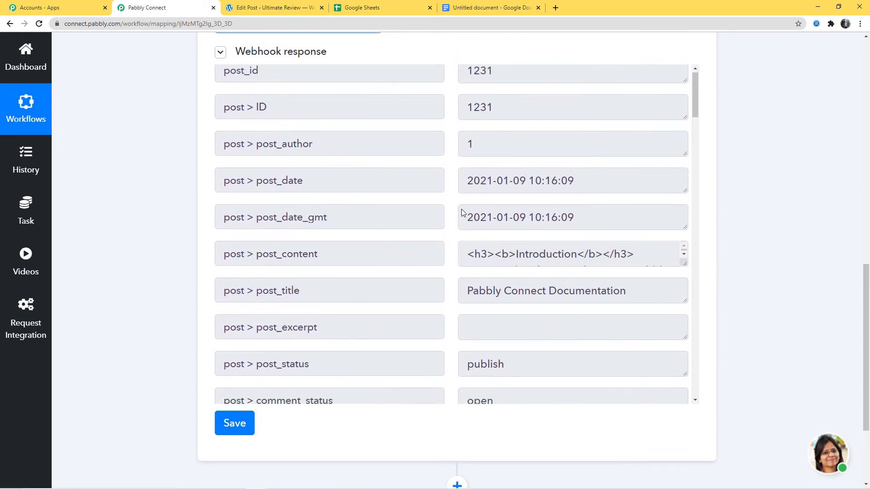
left_click_drag(259, 191, 328, 190)
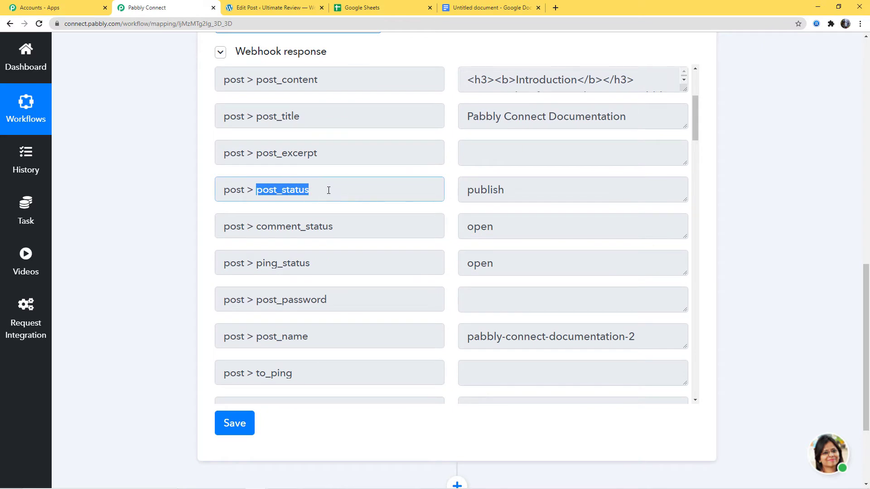
left_click_drag(481, 194, 497, 191)
left_click(369, 245)
Check the category name among the taxonomy fields of the captured webhook response.
scroll(369, 245, "down", 4)
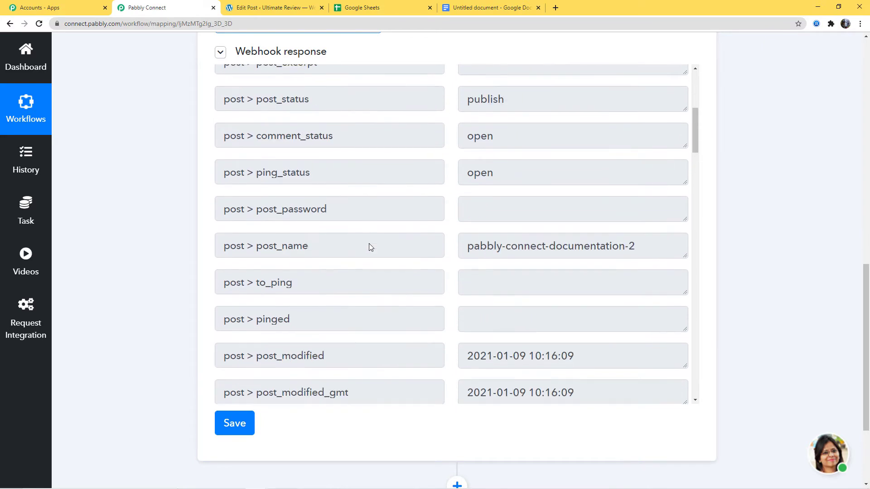
scroll(369, 247, "down", 18)
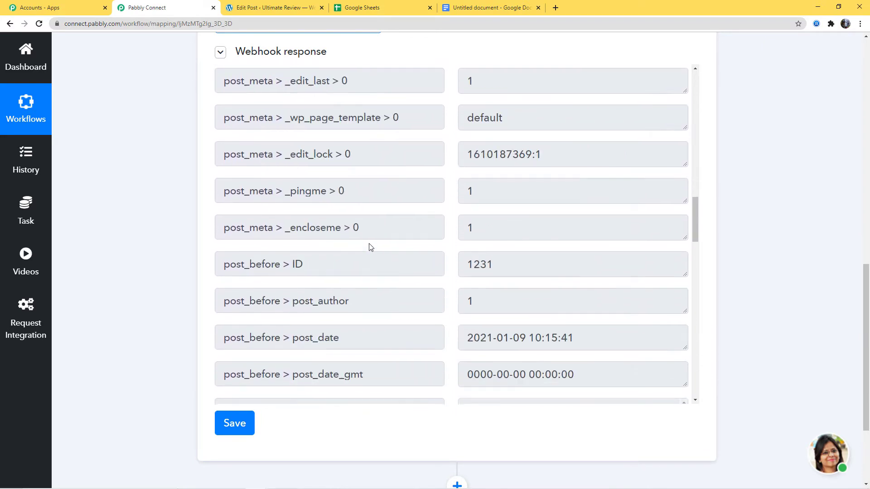
scroll(369, 247, "down", 12)
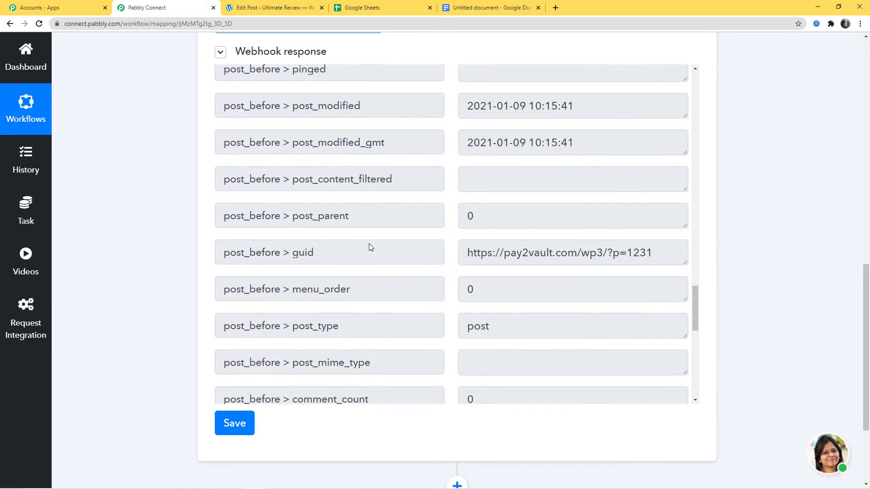
scroll(369, 244, "down", 6)
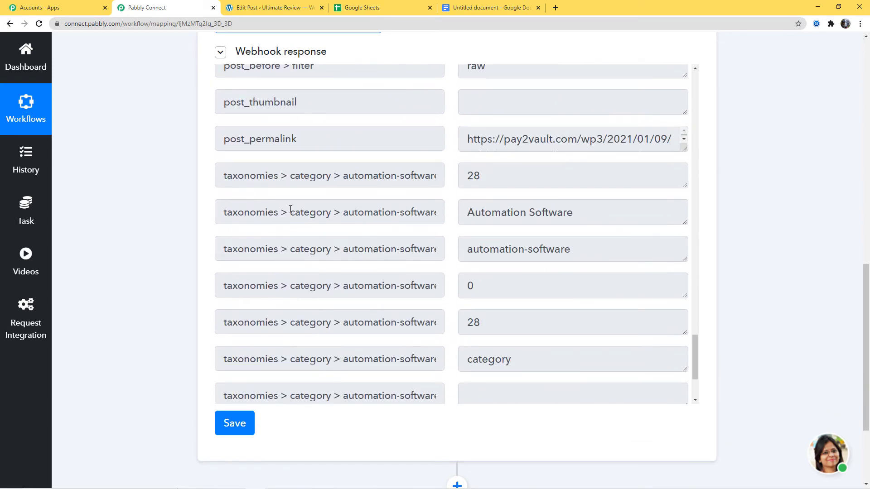
left_click_drag(290, 209, 337, 212)
left_click_drag(482, 217, 521, 217)
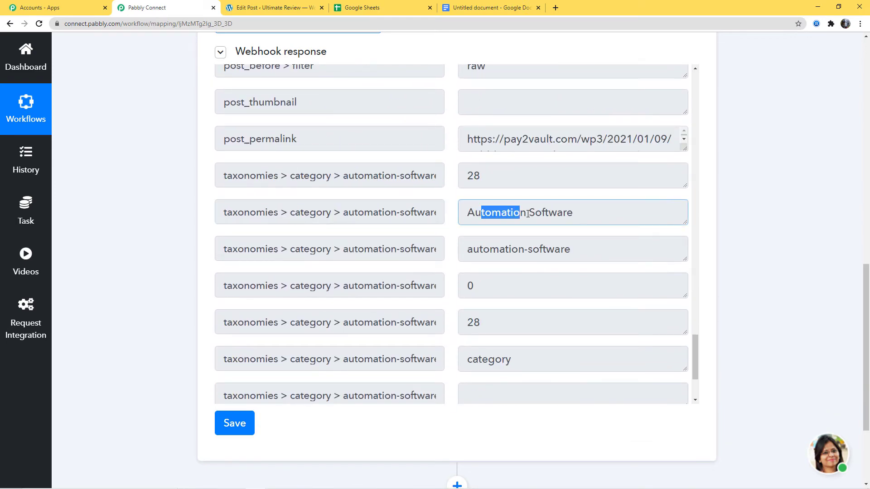
left_click(562, 217)
Go back to the post status field in the webhook response and check its value.
scroll(451, 280, "up", 20)
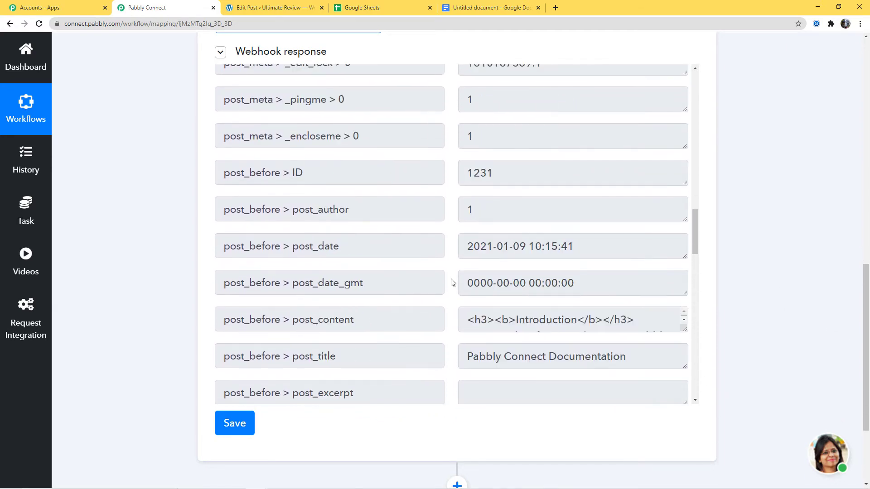
scroll(451, 283, "up", 8)
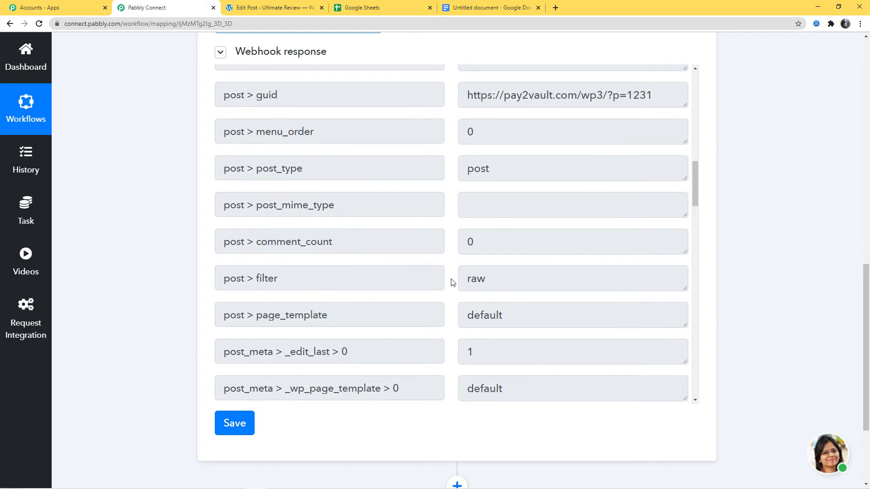
scroll(451, 282, "up", 3)
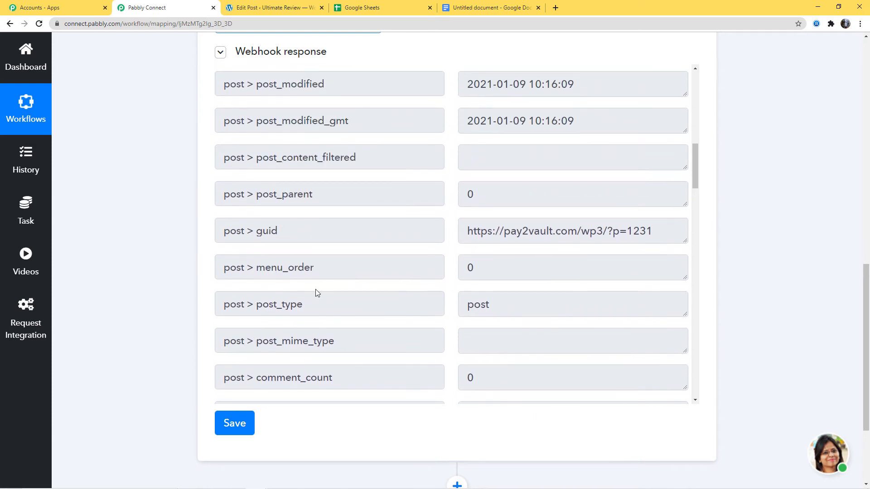
scroll(268, 306, "up", 5)
left_click_drag(257, 280, 302, 286)
left_click(301, 286)
left_click_drag(466, 284, 507, 284)
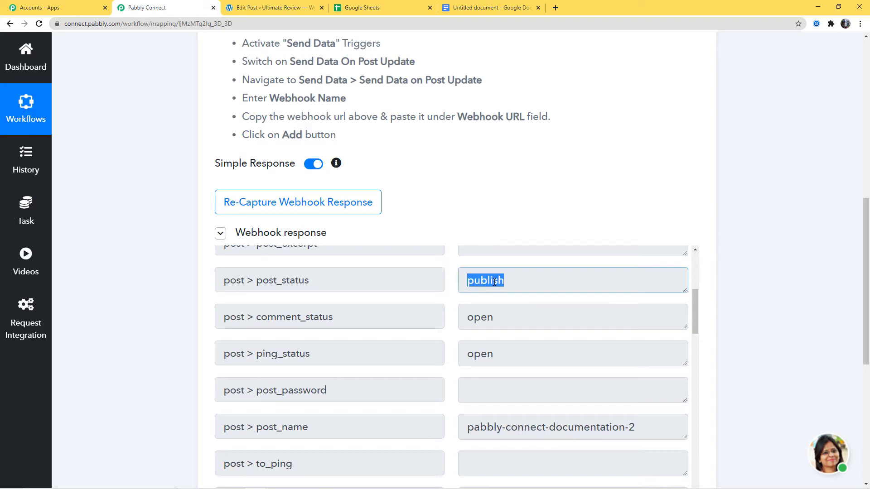
Examine the remaining fields of the captured webhook response down to the category name under taxonomies.
scroll(417, 352, "down", 4)
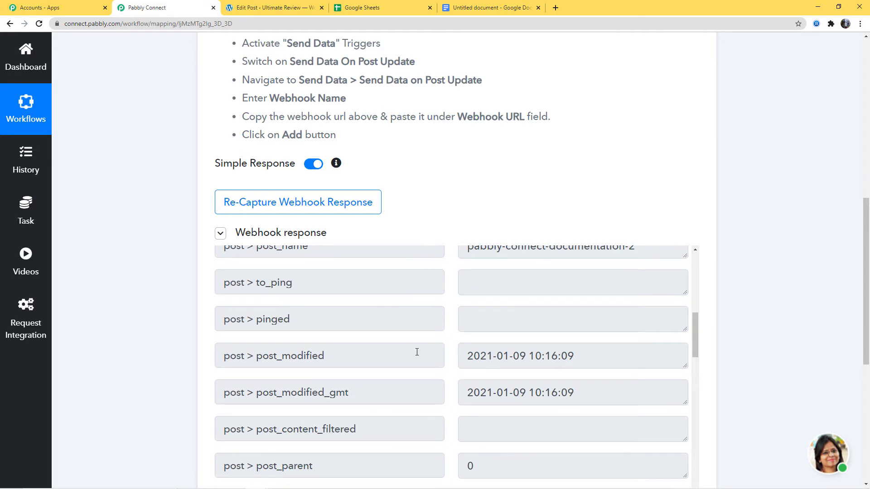
scroll(417, 352, "down", 15)
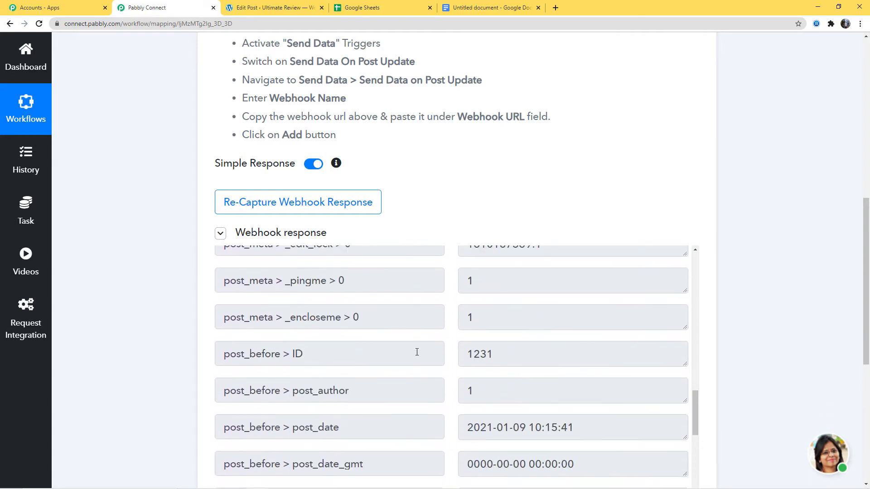
scroll(417, 352, "down", 7)
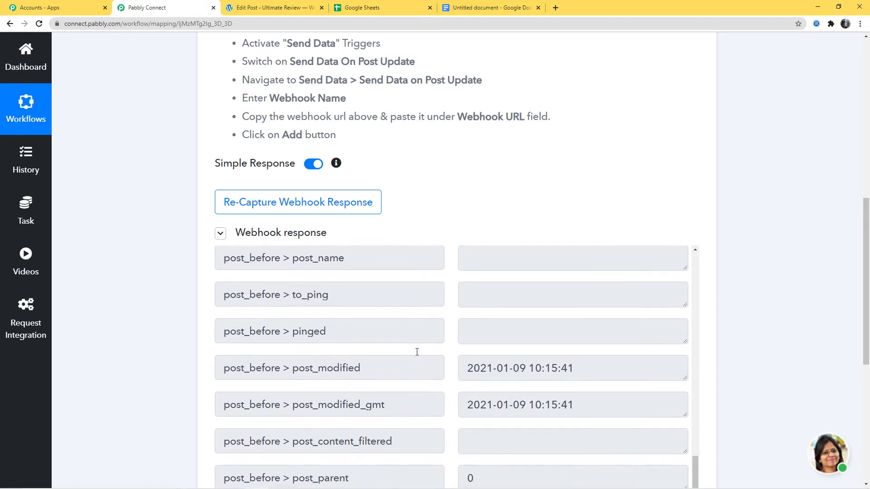
scroll(417, 352, "down", 15)
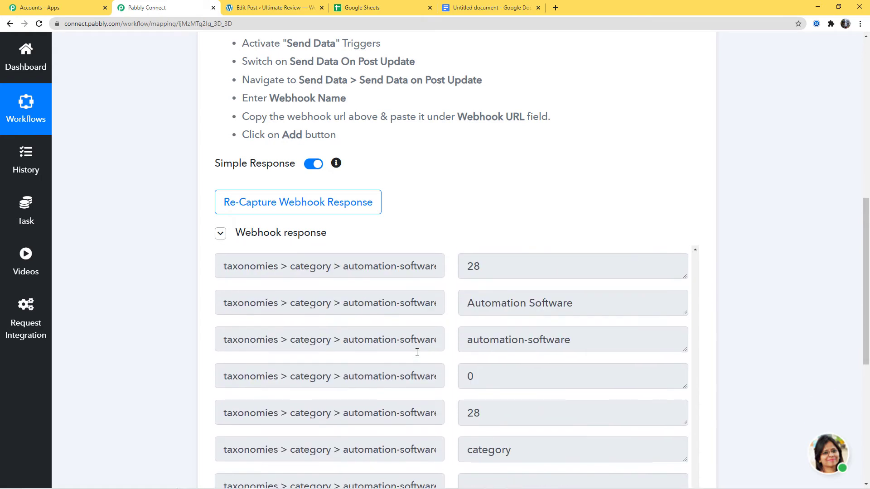
scroll(417, 352, "up", 1)
double_click(304, 312)
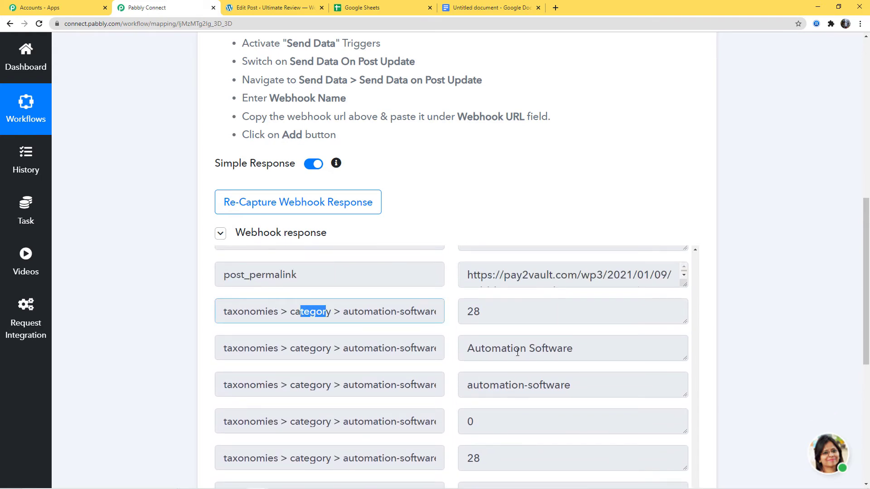
left_click_drag(468, 349, 562, 349)
left_click(559, 351)
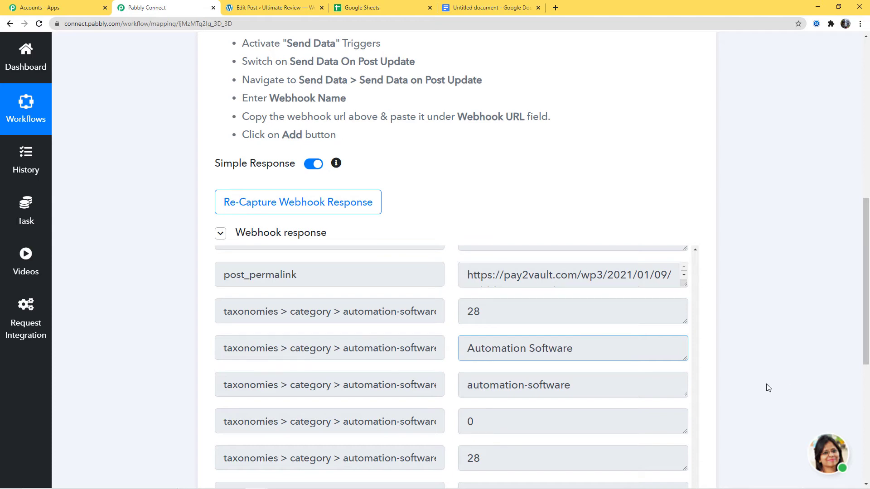
Save the captured webhook response of the WordPress trigger.
scroll(767, 386, "down", 7)
left_click(218, 297)
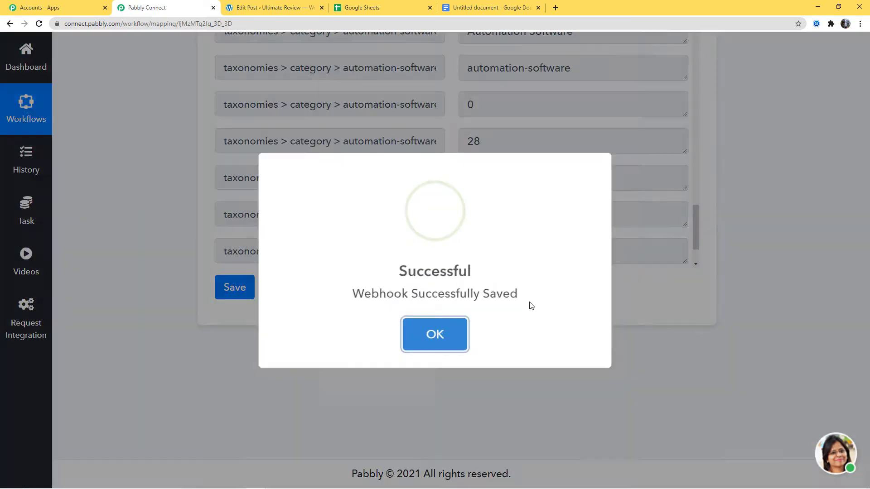
left_click(459, 335)
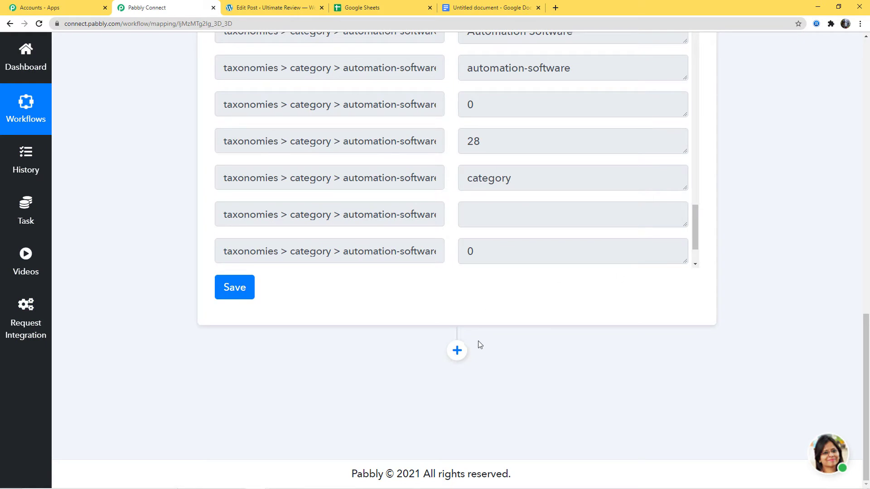
Add an action step below the trigger and choose Filter as its app.
left_click(457, 350)
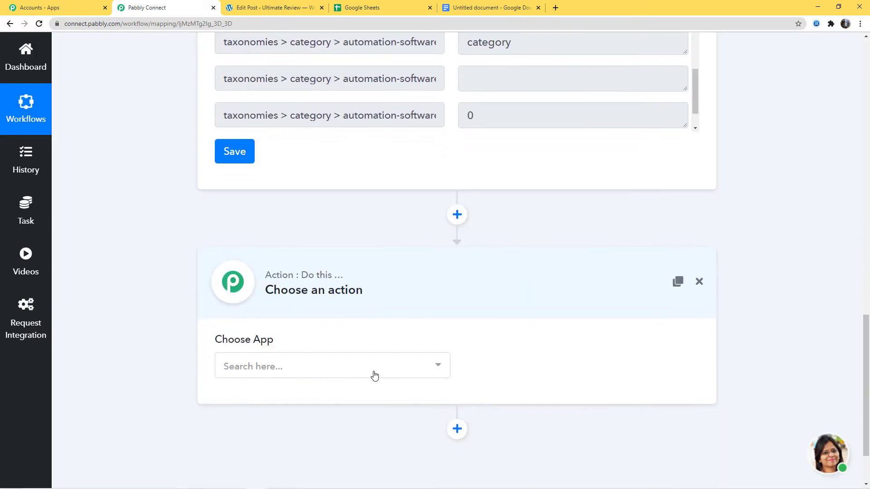
left_click(374, 375)
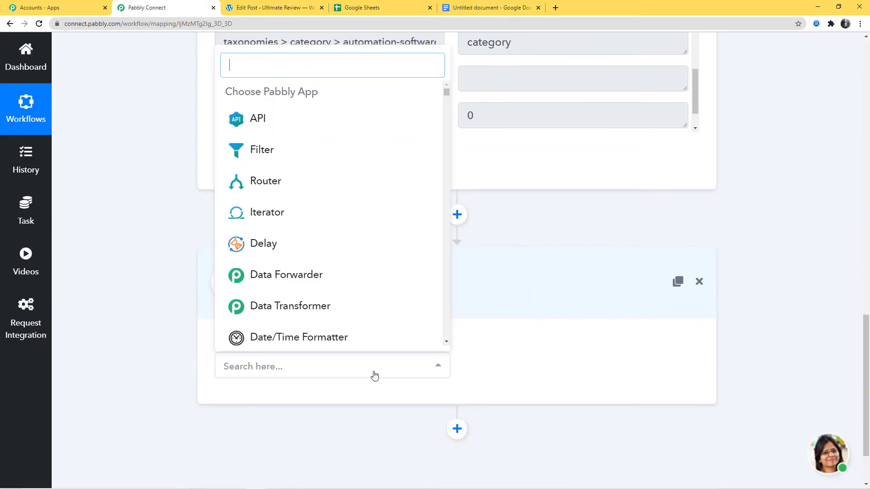
type("filt")
left_click(337, 331)
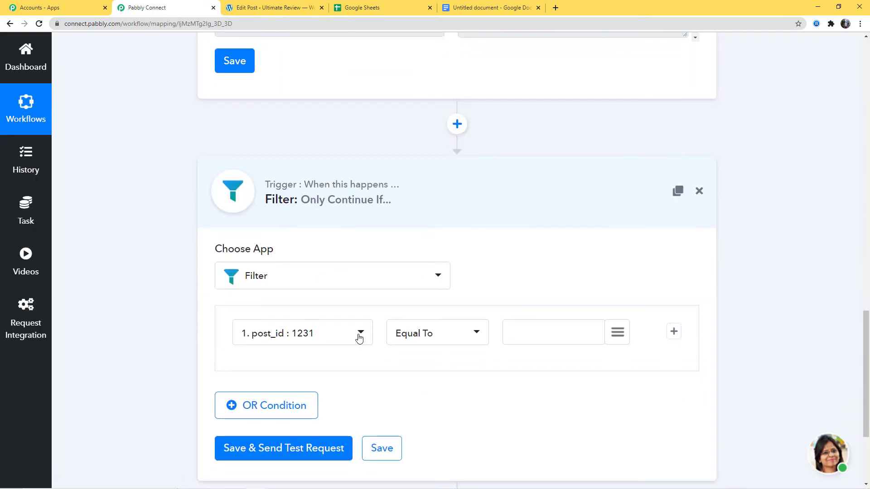
Set the first filter condition to post > post_status Equal To "publish".
left_click(360, 338)
scroll(350, 194, "down", 5)
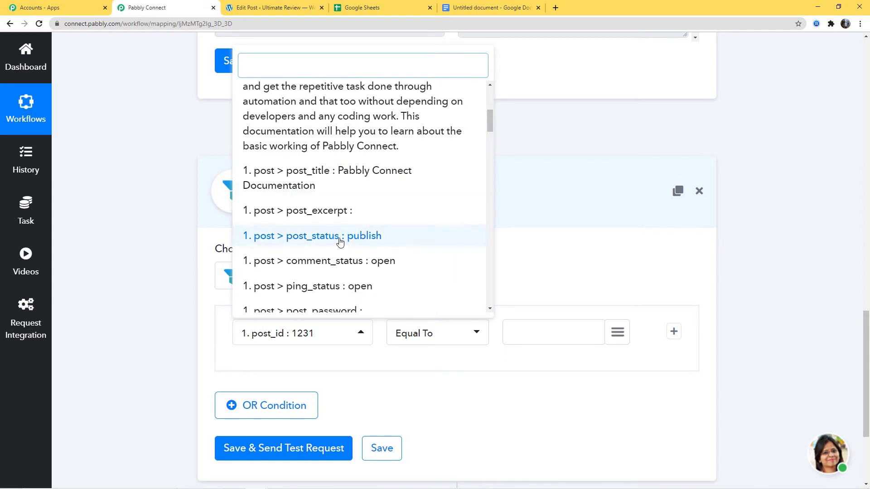
left_click(350, 241)
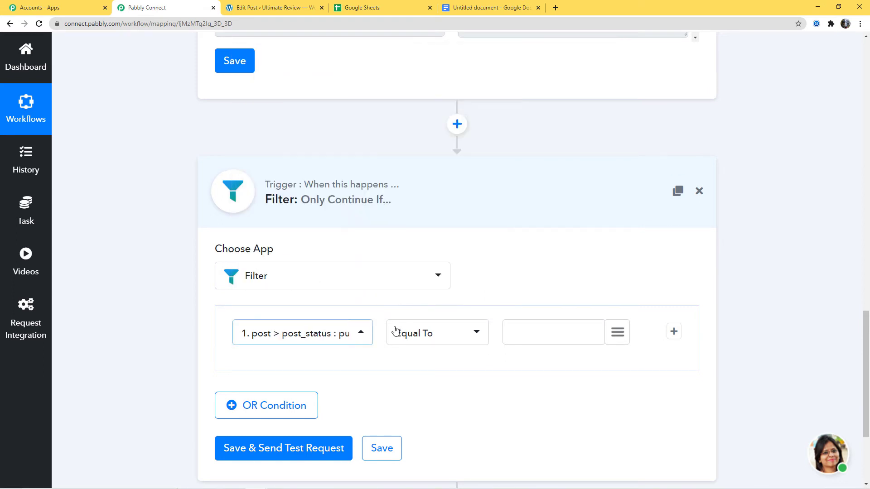
left_click(517, 330)
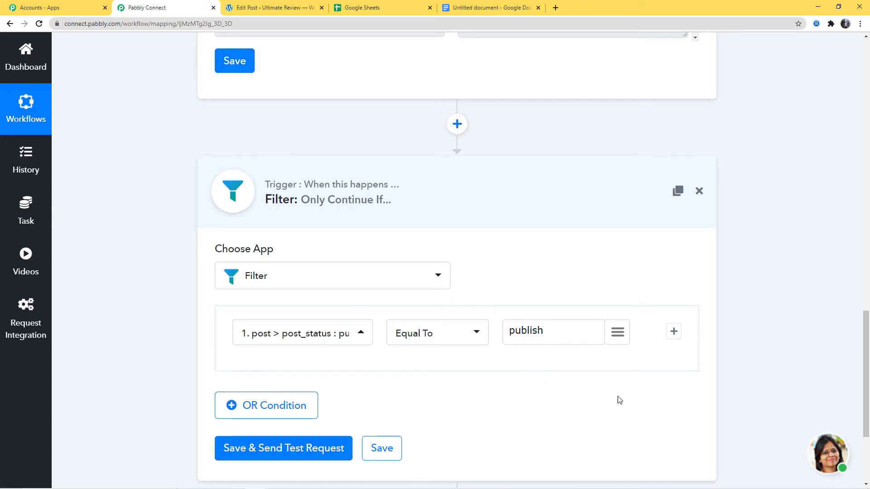
Add a second filter condition requiring taxonomies > category > automation-software > name Equal To "Automation Software".
left_click(674, 331)
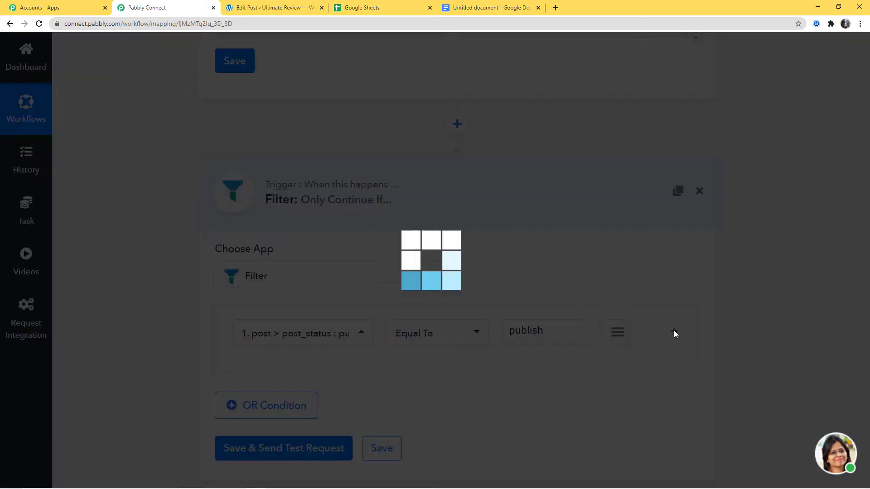
left_click(333, 372)
type("c")
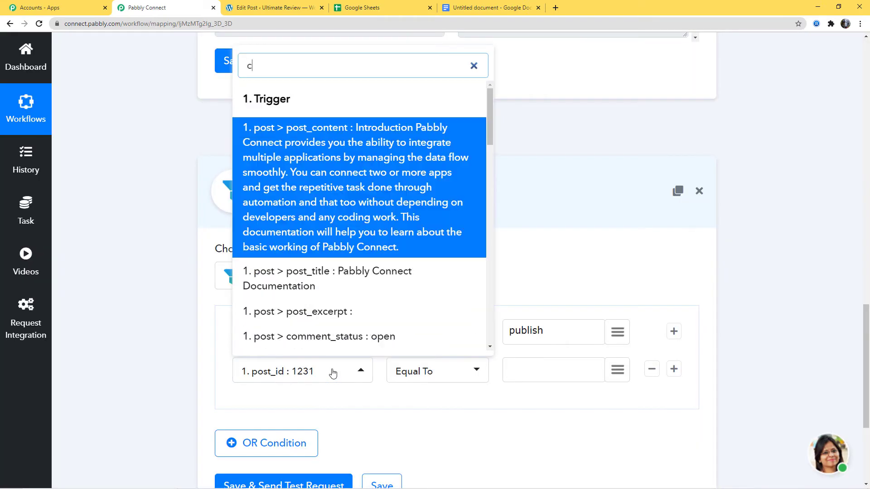
type("ate")
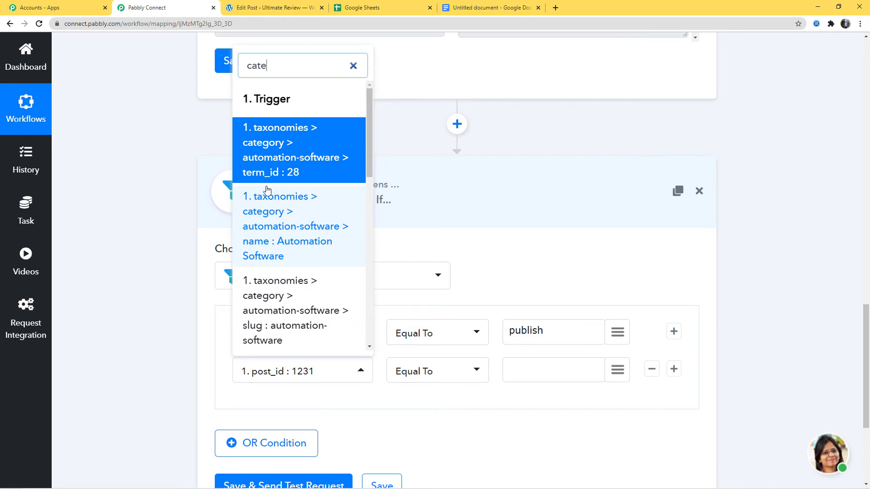
left_click(294, 240)
left_click(517, 371)
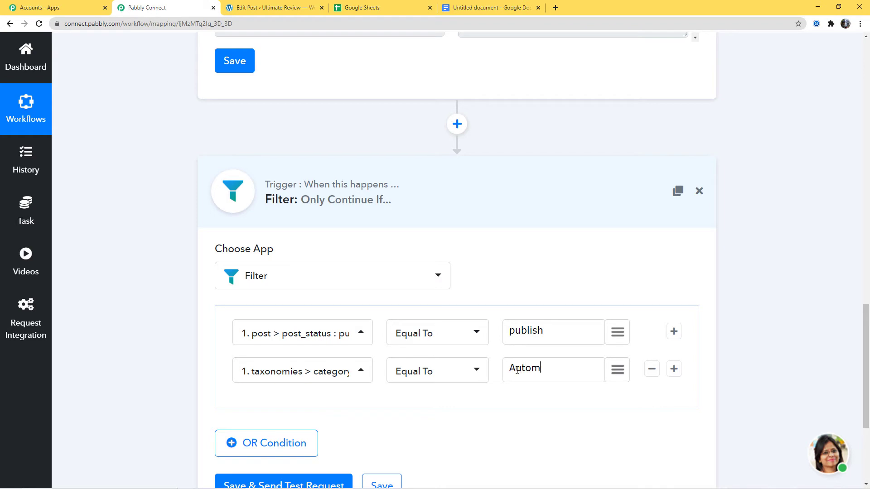
type("Automation")
scroll(571, 234, "down", 3)
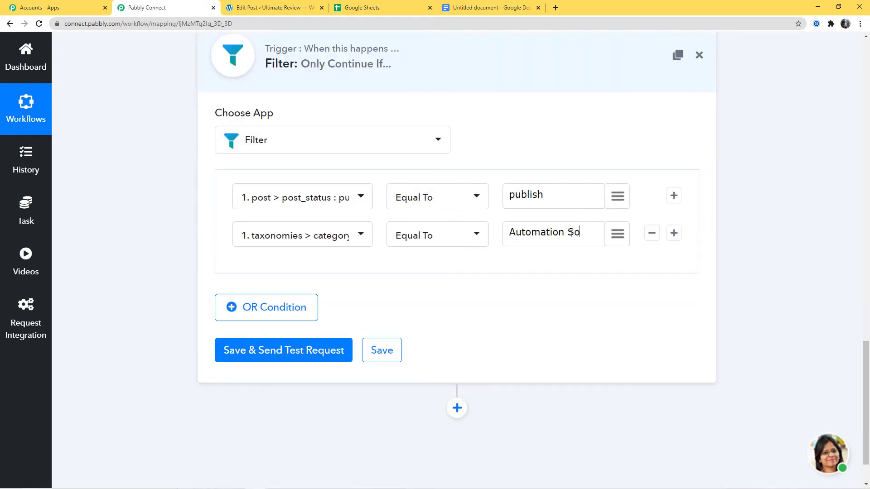
type("Software")
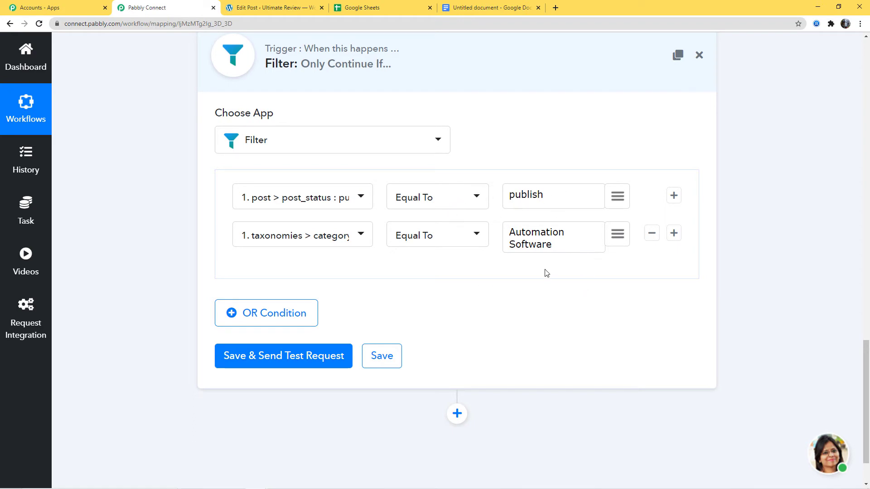
Send a test request for the Filter step, check its API response and save the step.
left_click(287, 363)
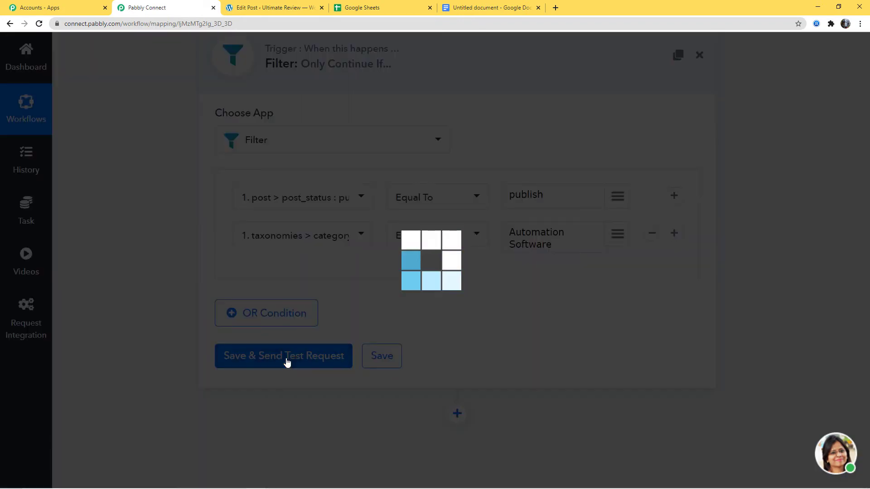
scroll(577, 377, "down", 3)
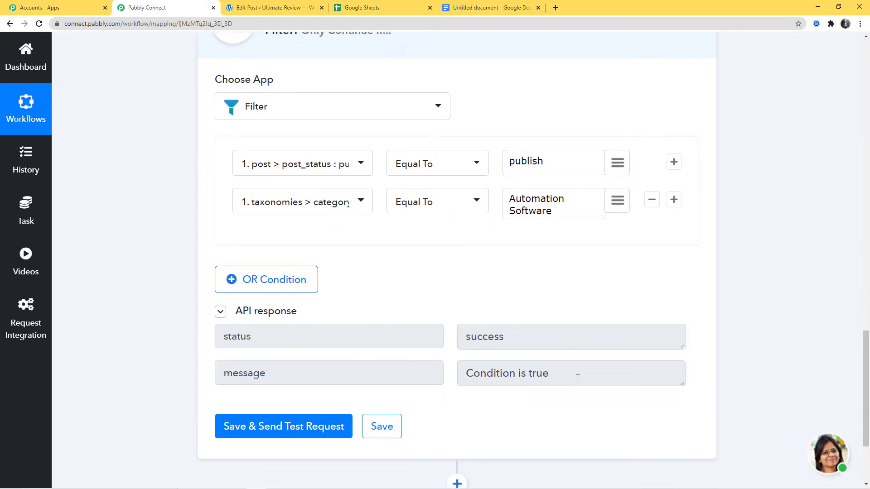
left_click(385, 327)
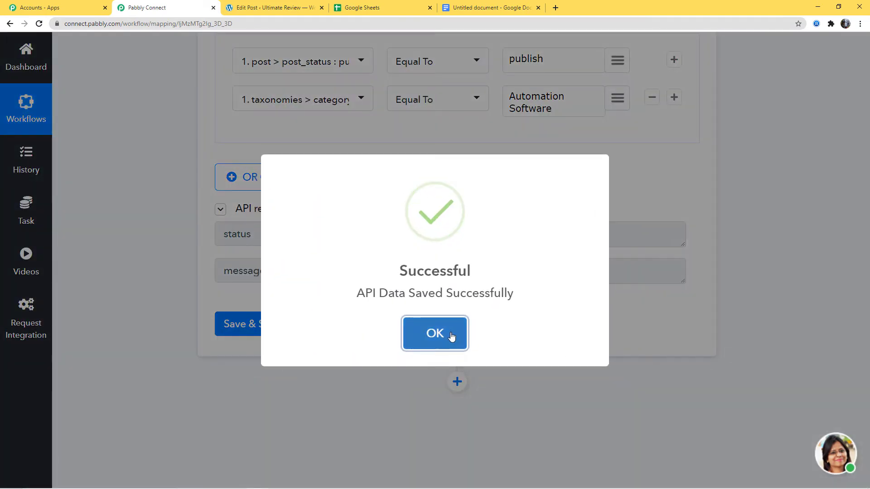
left_click(451, 335)
Review the category and post status fields in the trigger's webhook response alongside the filter conditions.
scroll(745, 335, "up", 10)
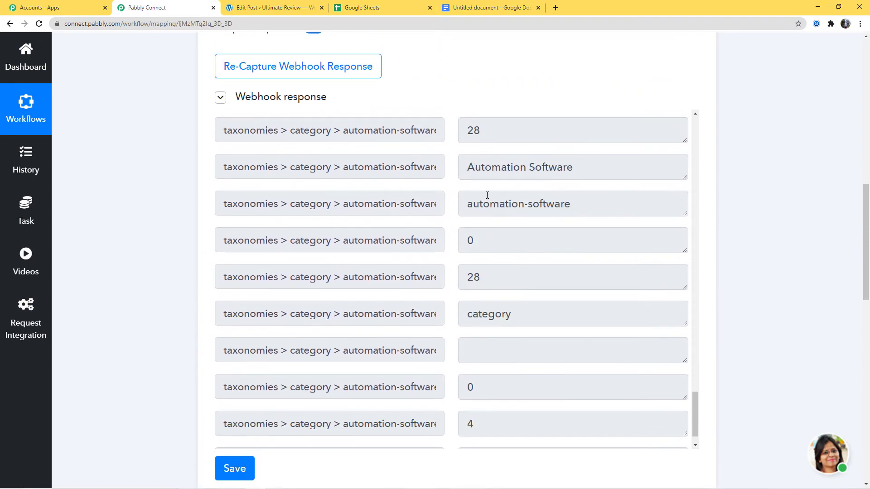
scroll(580, 278, "up", 15)
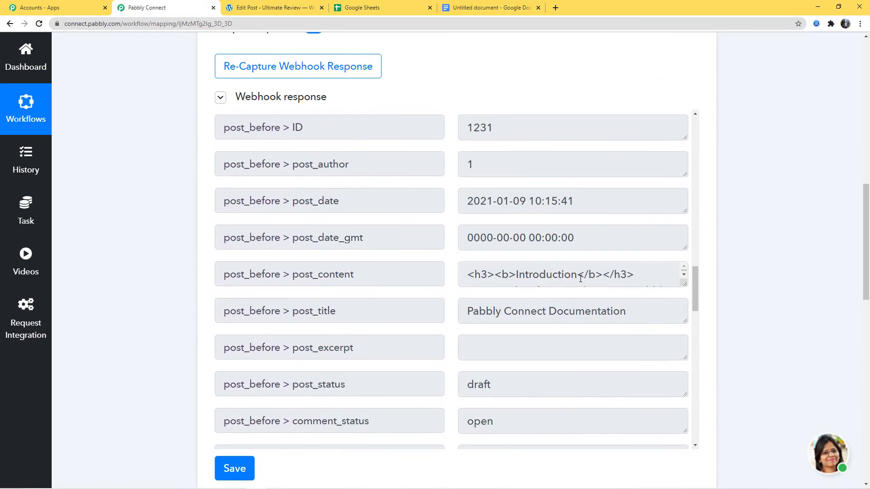
scroll(580, 278, "up", 13)
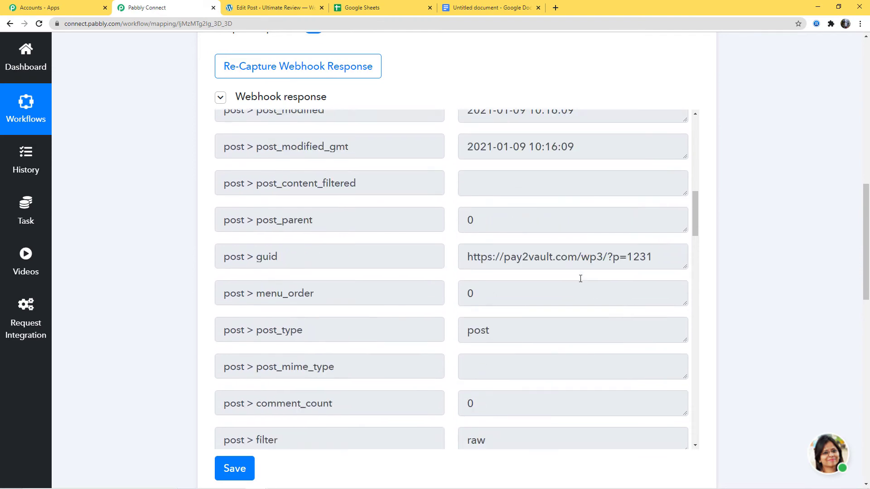
scroll(580, 278, "up", 10)
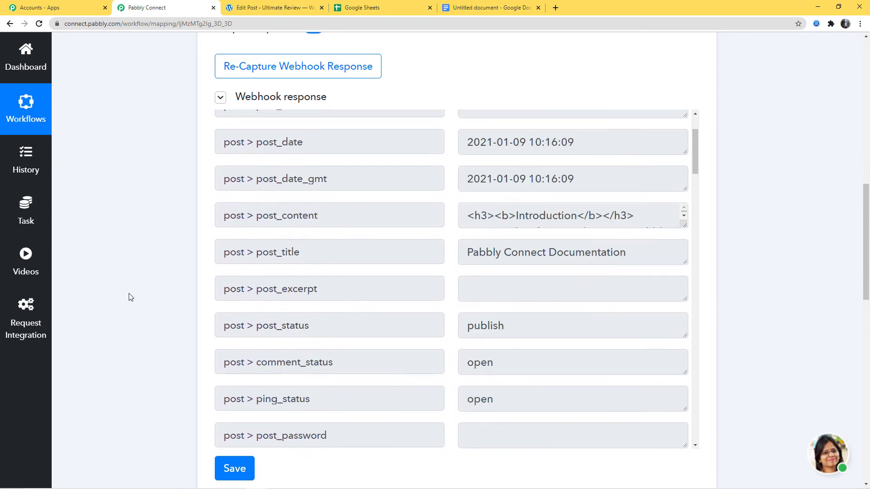
scroll(747, 293, "down", 12)
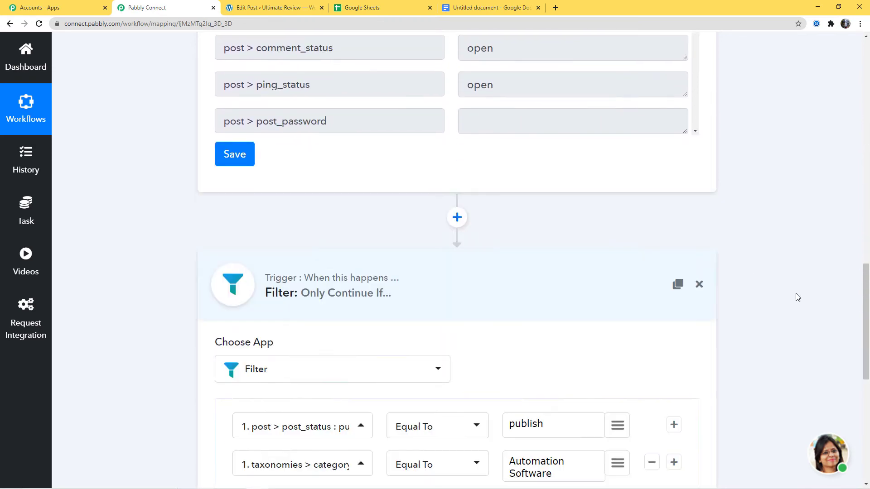
scroll(797, 297, "down", 3)
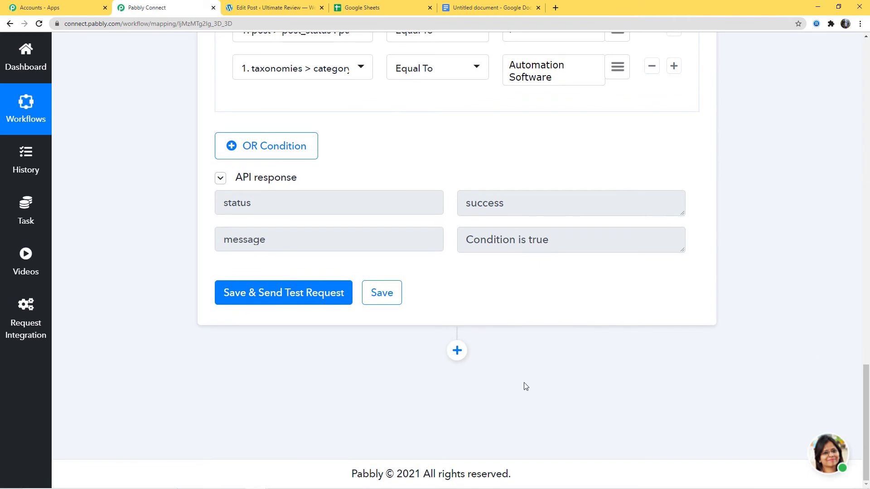
Add a new action step below the Filter step and choose Google Sheets as its app.
left_click(457, 350)
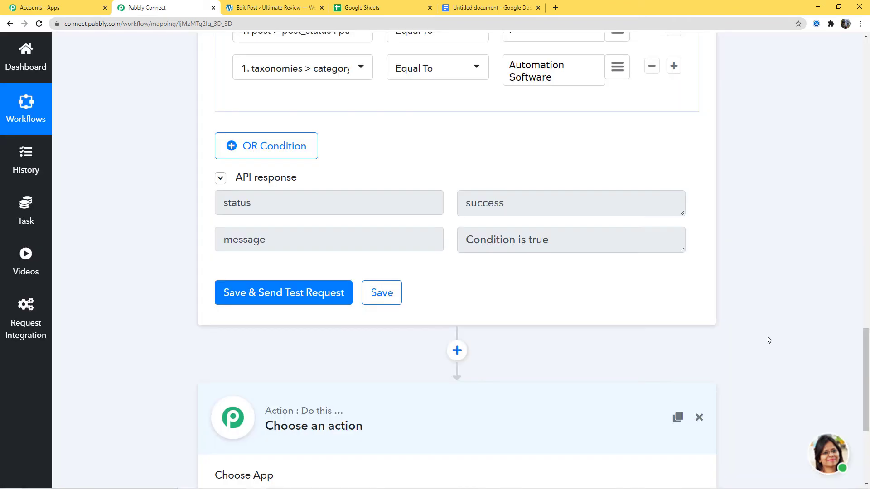
scroll(769, 340, "down", 3)
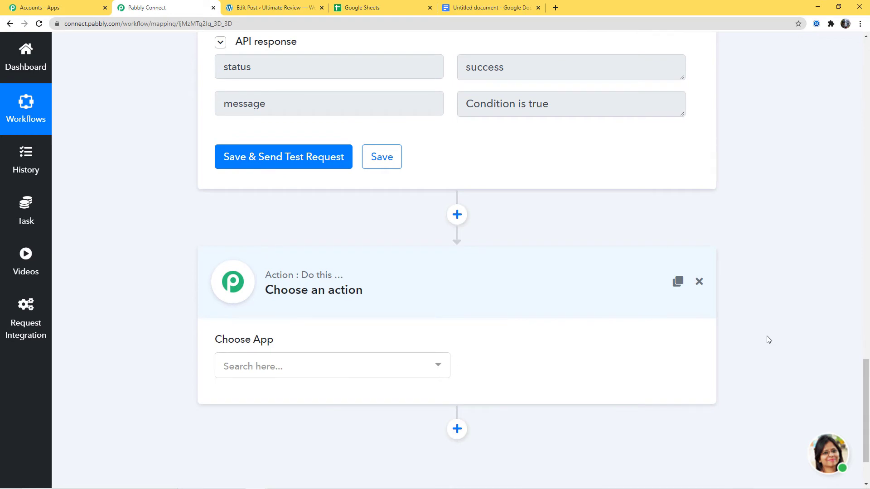
scroll(769, 340, "down", 2)
left_click(393, 290)
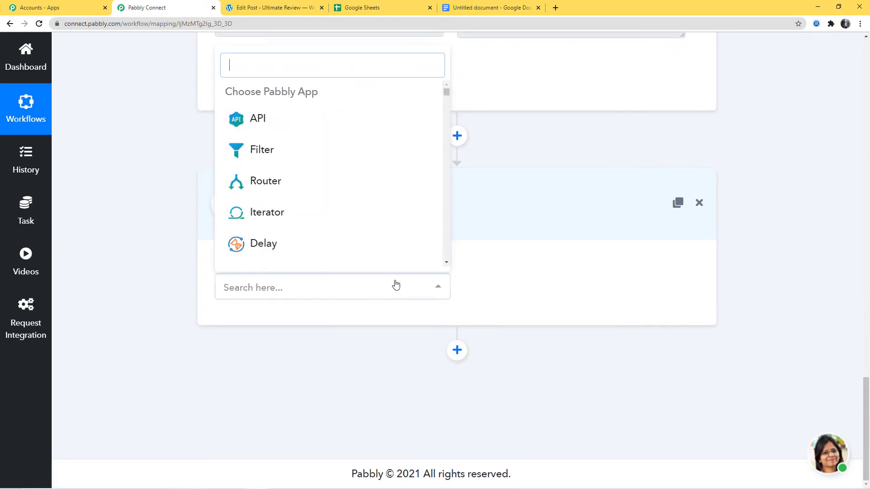
type("Goo")
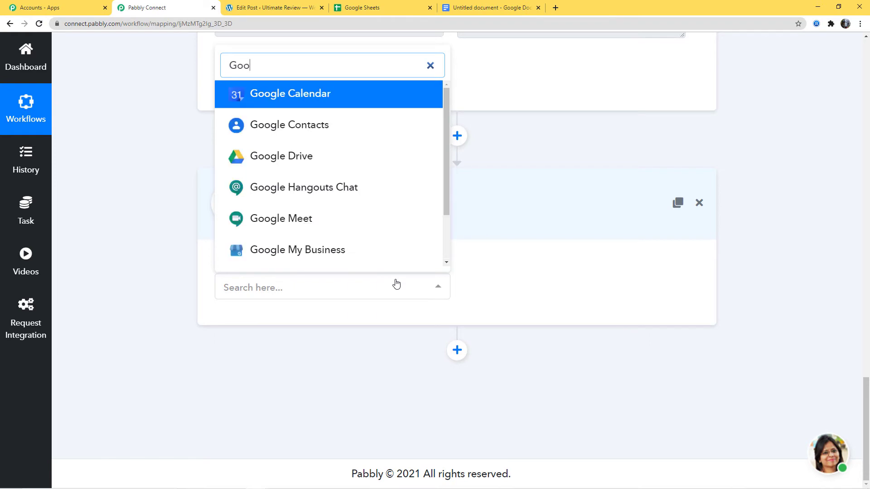
type("gl")
scroll(376, 165, "down", 2)
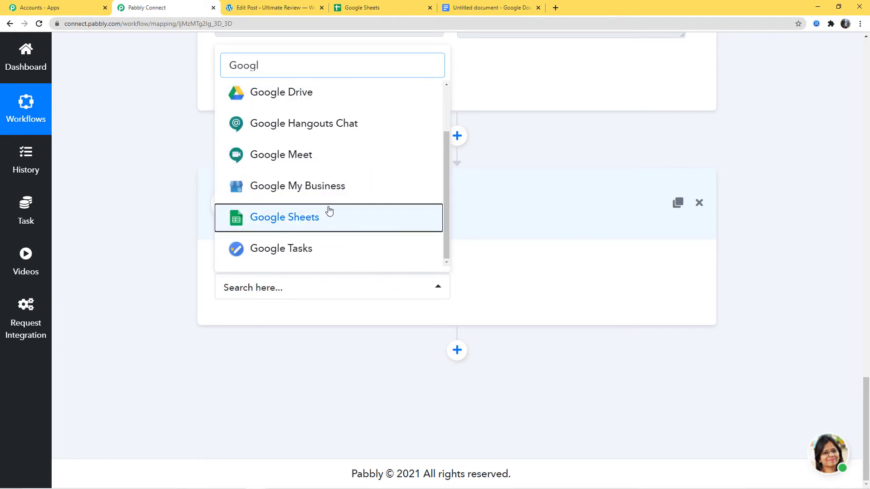
left_click(329, 217)
Set the Google Sheets action event to Add New Row and open its connection credentials.
left_click(545, 285)
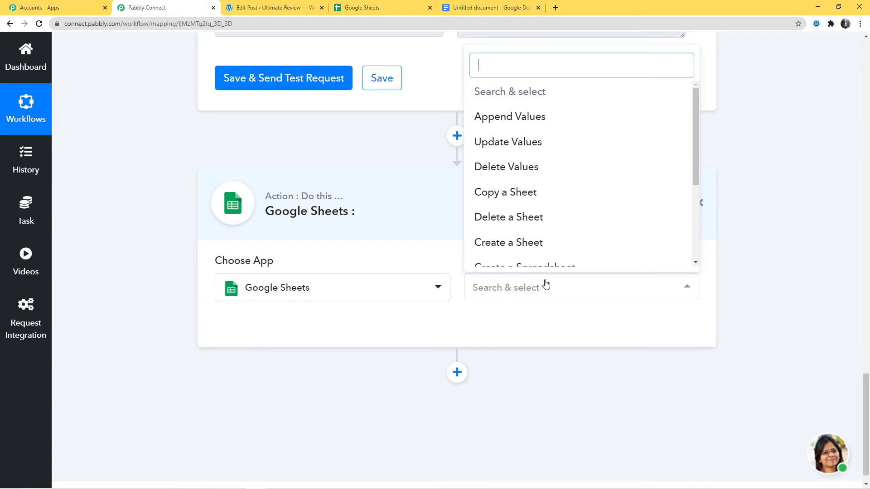
scroll(589, 181, "down", 3)
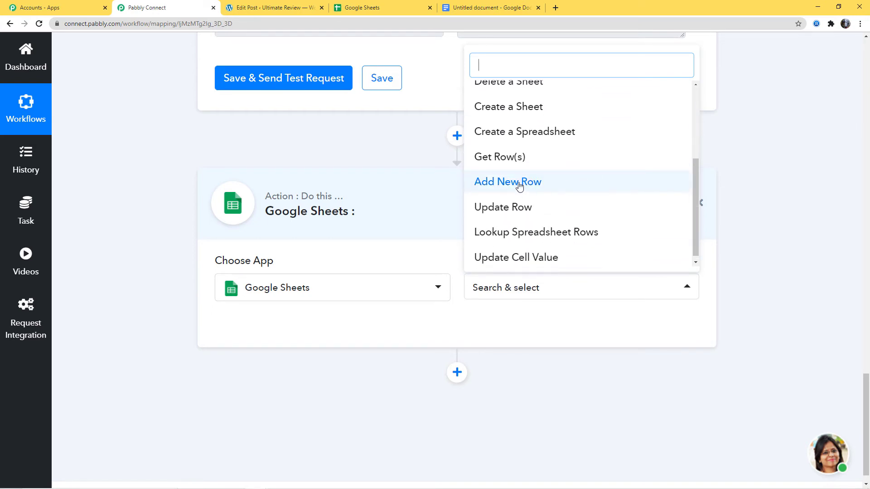
left_click(520, 186)
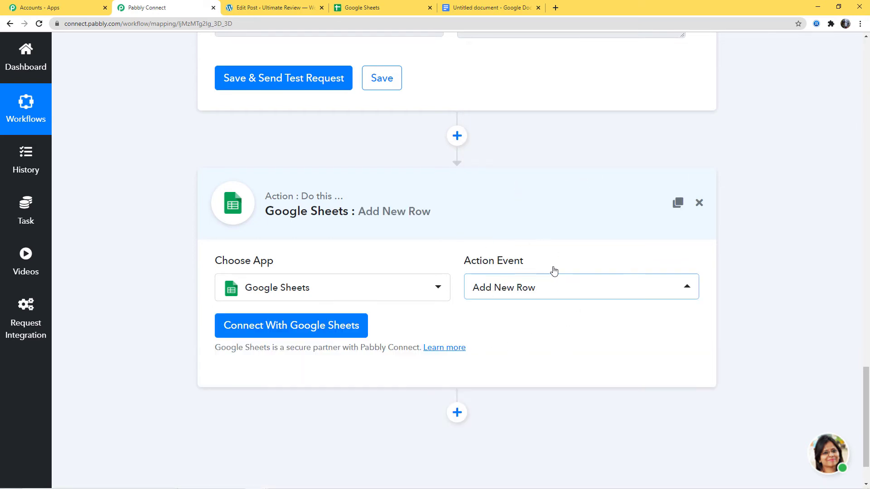
left_click(305, 326)
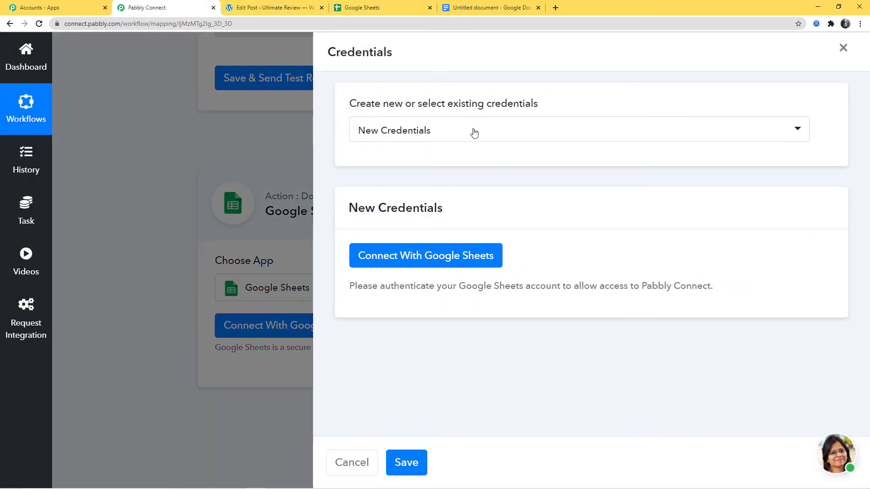
left_click(398, 139)
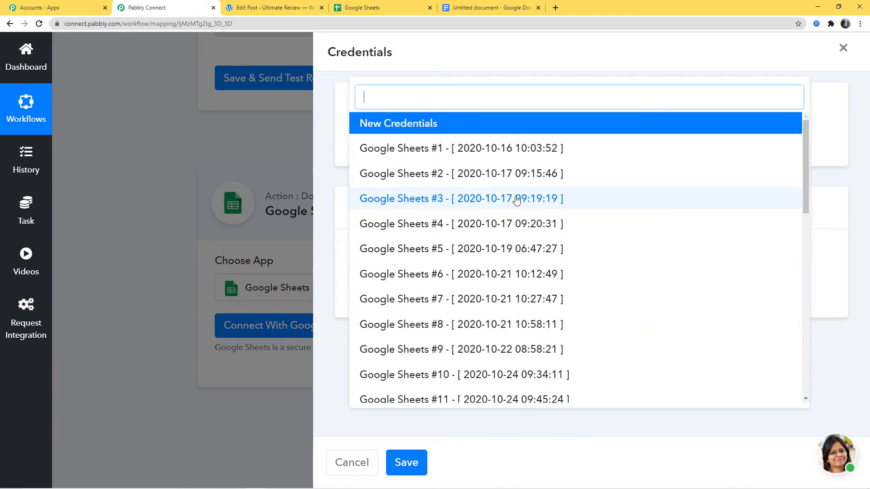
left_click(492, 64)
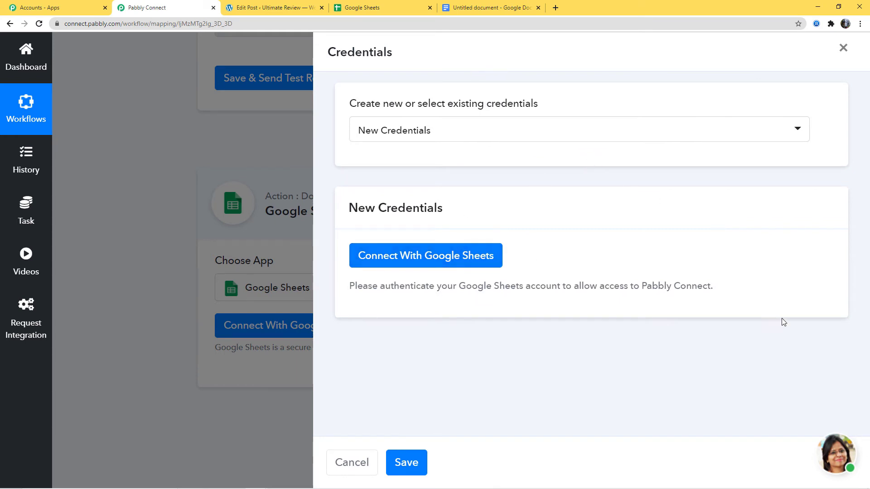
Switch to Google Sheets and create a blank spreadsheet named "WordPress Post Details".
left_click(368, 7)
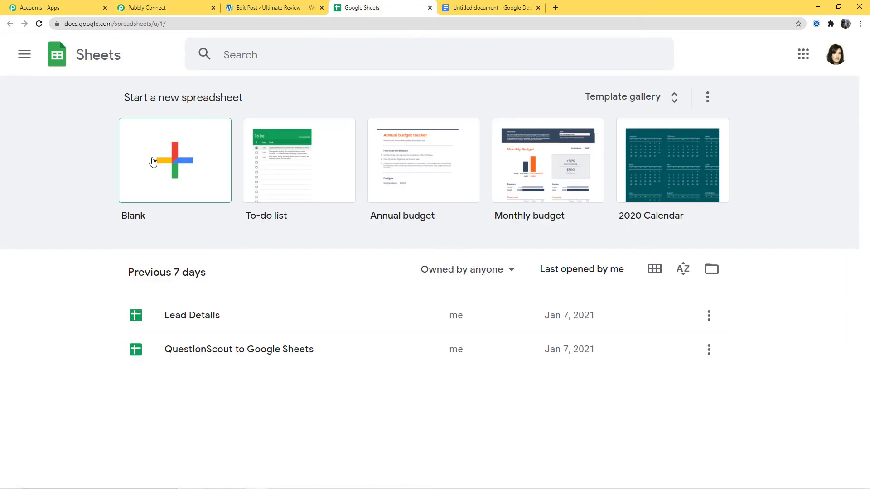
left_click(168, 171)
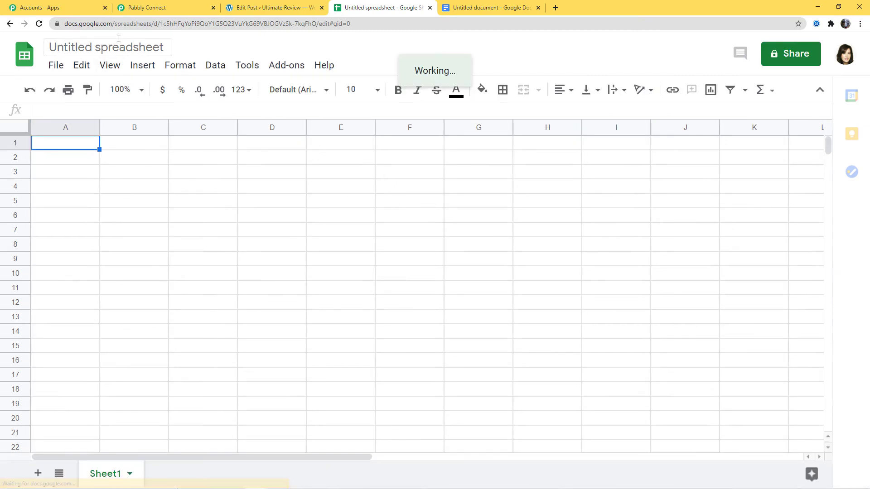
left_click(115, 49)
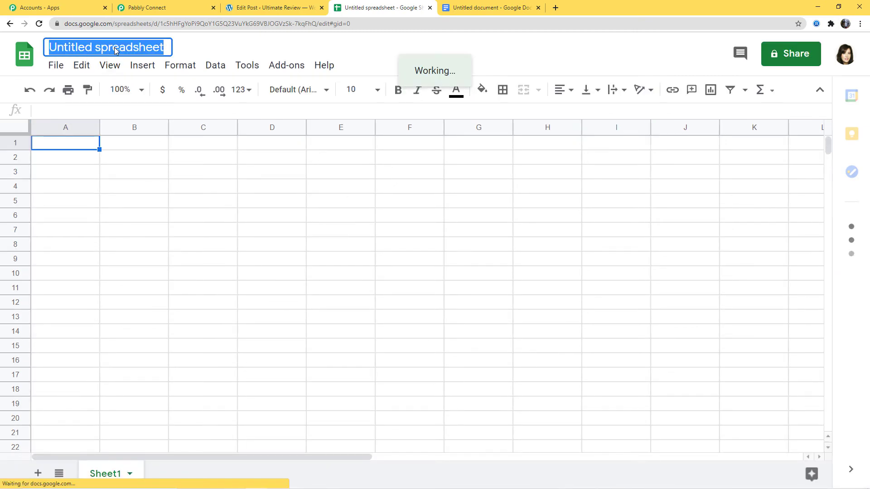
type("Word")
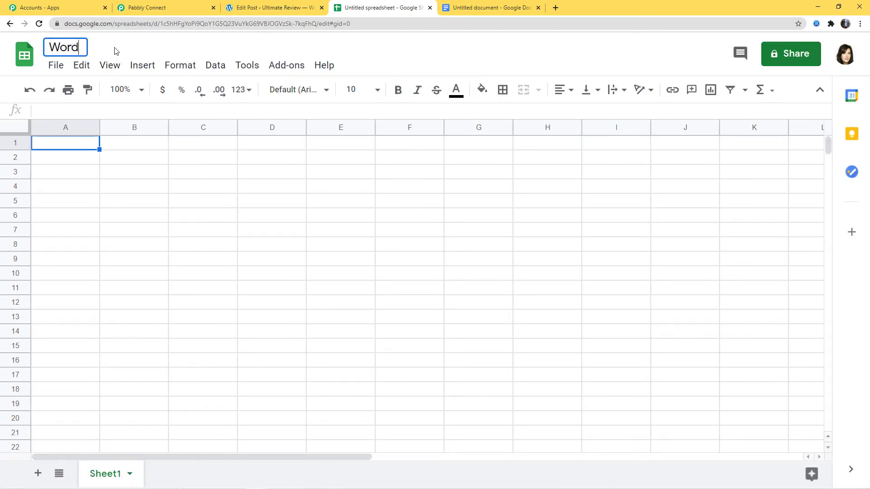
type("Press Post Detai")
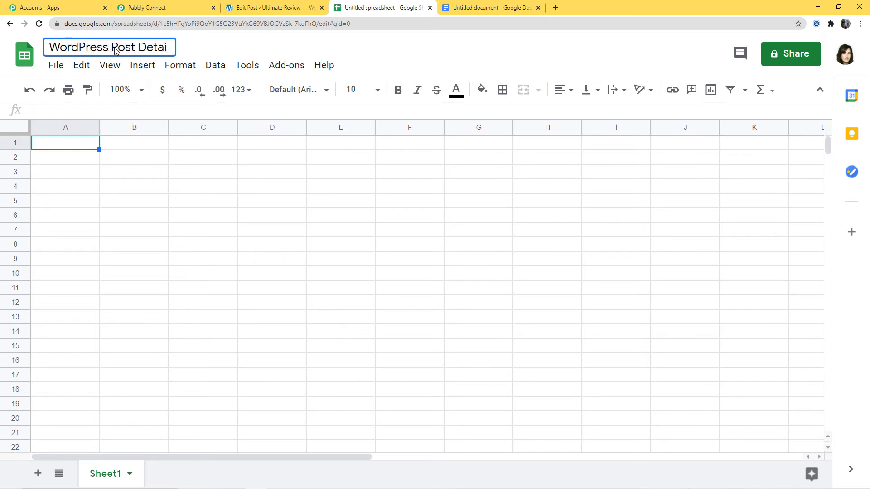
type("ls")
left_click(231, 334)
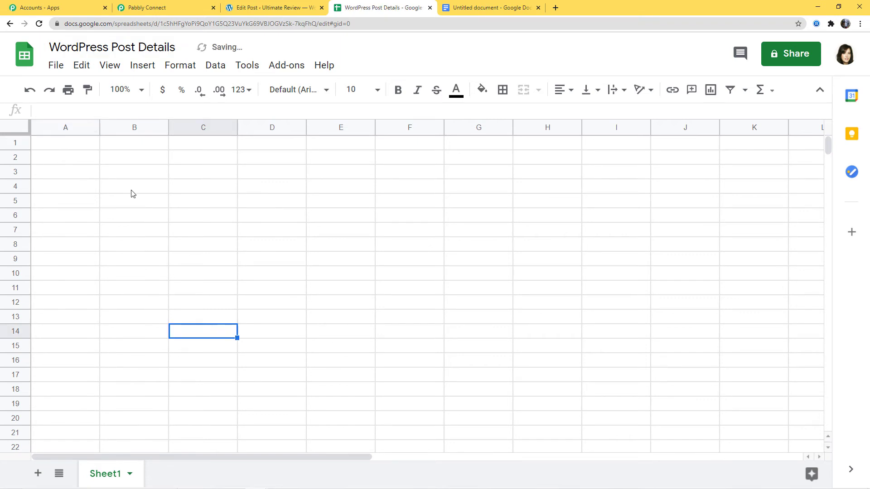
Enter the column headers "Title of Post", "Post ID" and "Date" in cells A1 to C1.
left_click(55, 142)
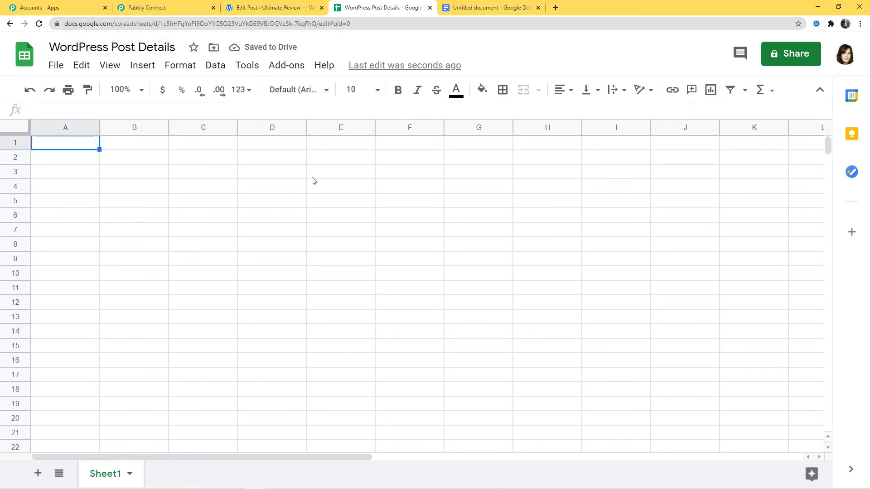
double_click(50, 144)
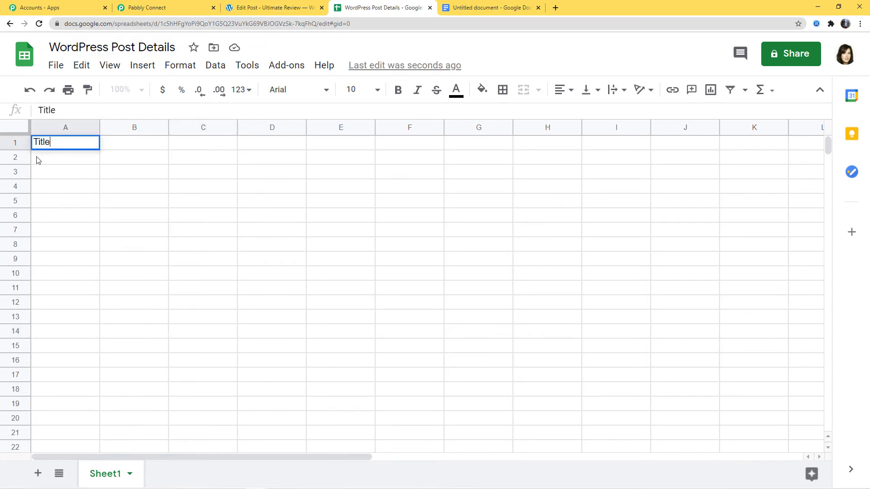
type("Title of Post")
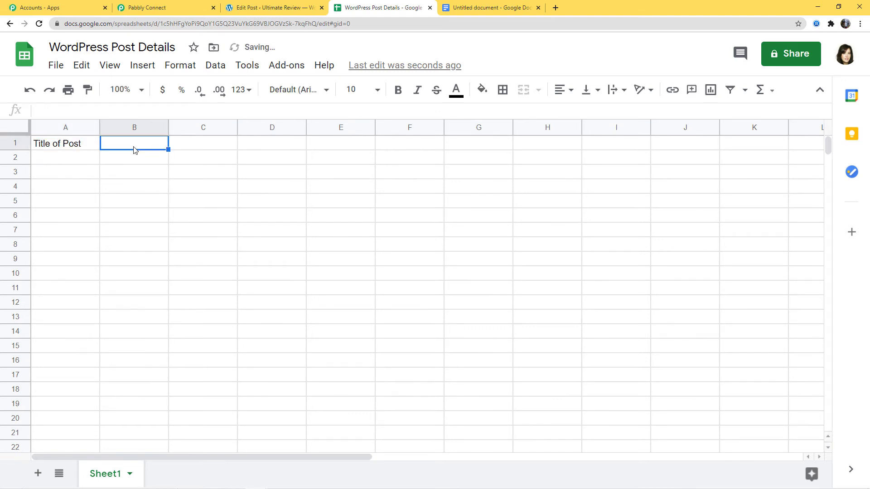
type("Post ID")
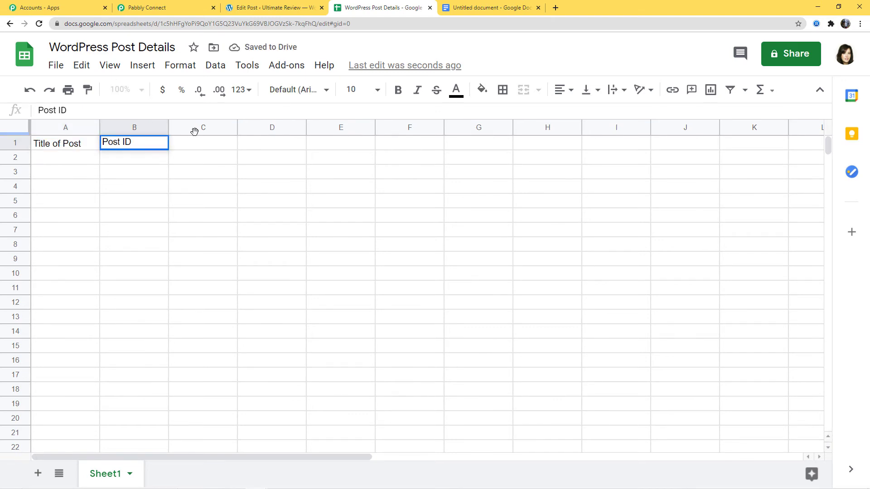
left_click(207, 149)
type("Date")
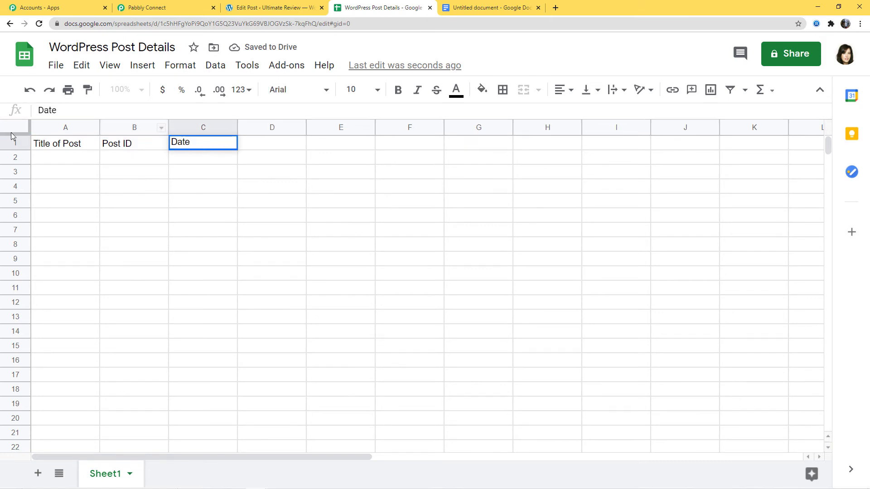
Make the header row of the spreadsheet bold.
left_click(14, 143)
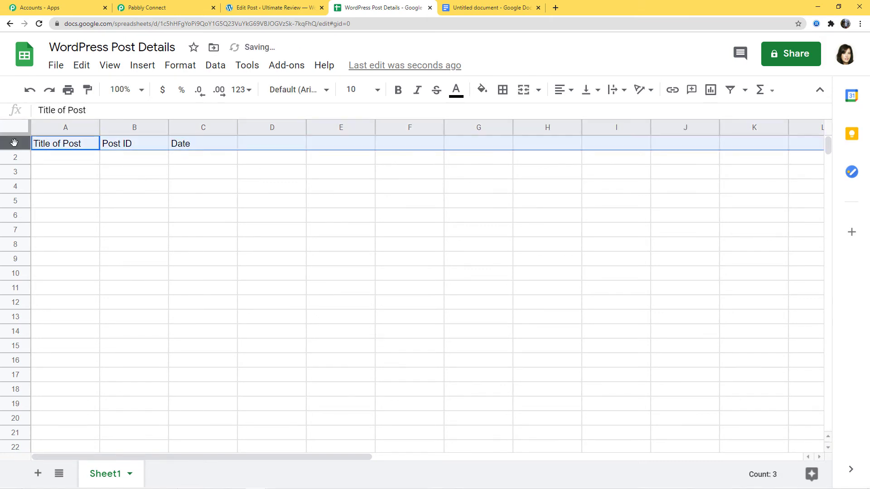
key("ctrl+b")
left_click(153, 191)
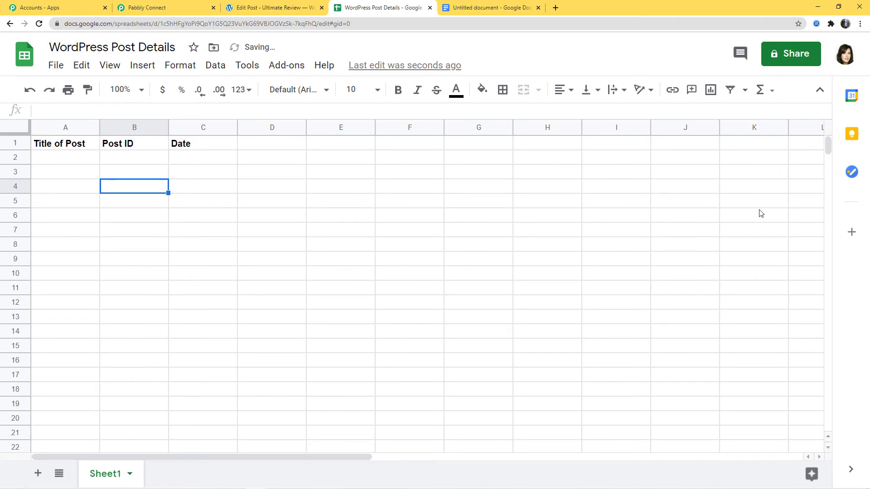
Switch back to Pabbly Connect and authorize a new Google Sheets connection with the spreadsheet owner's Google account.
left_click(179, 7)
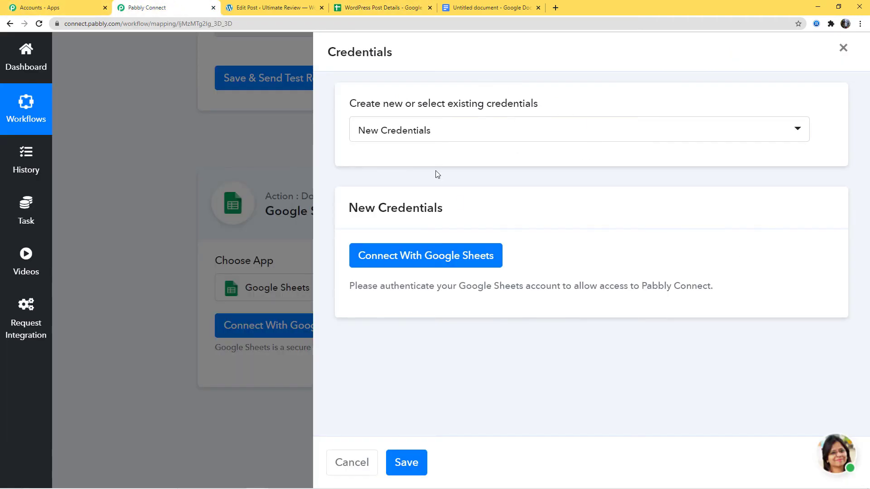
left_click(429, 261)
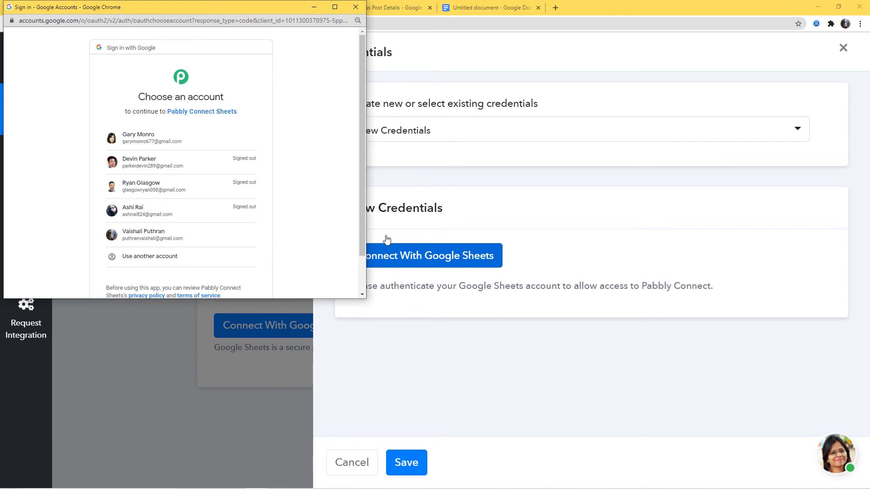
left_click(174, 139)
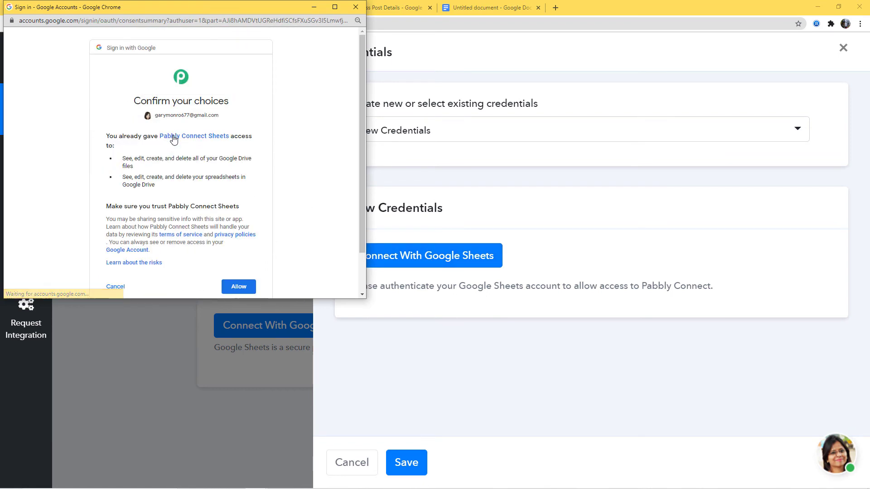
left_click(237, 286)
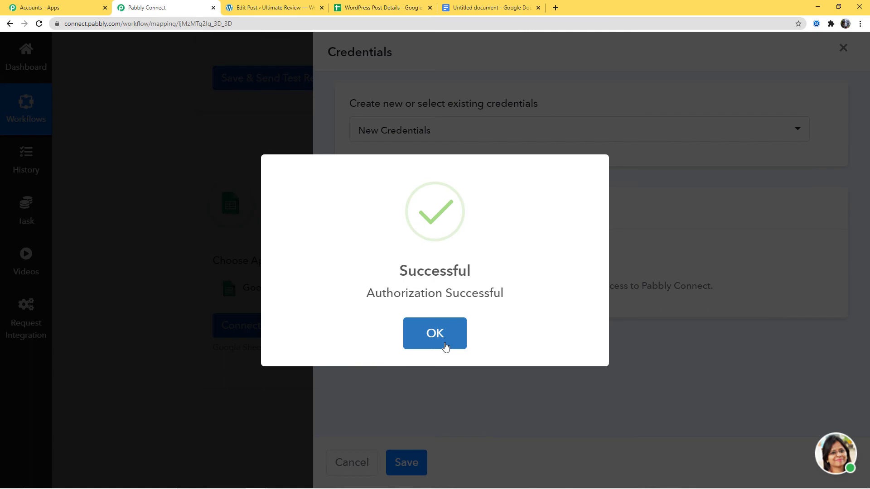
left_click(446, 346)
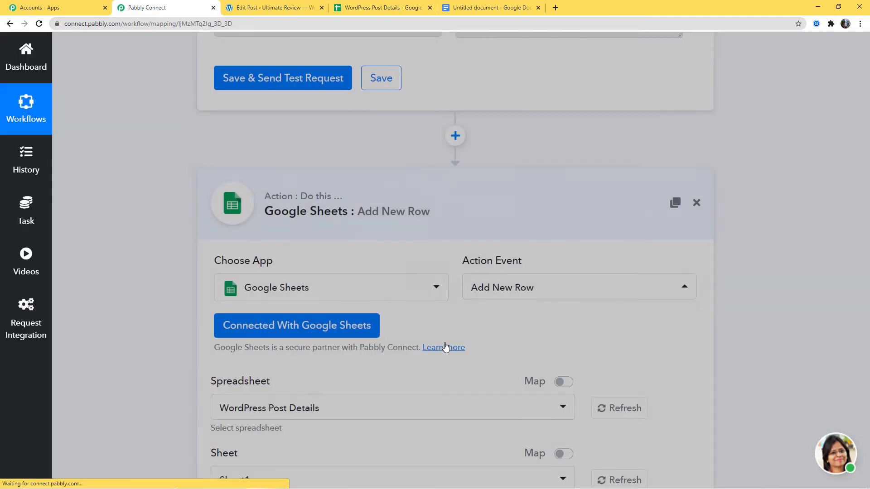
Compare the action's spreadsheet, sheet and column fields with the WordPress Post Details spreadsheet in Google Sheets.
scroll(787, 312, "down", 1)
scroll(788, 315, "down", 4)
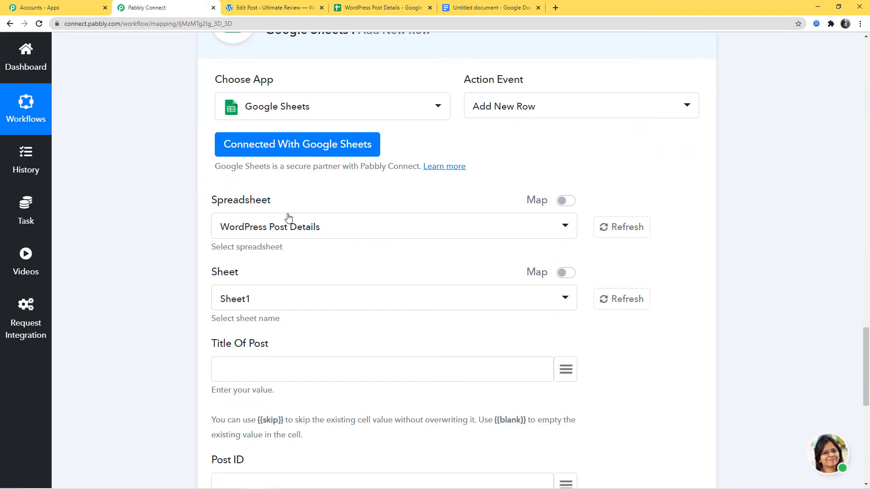
left_click(372, 9)
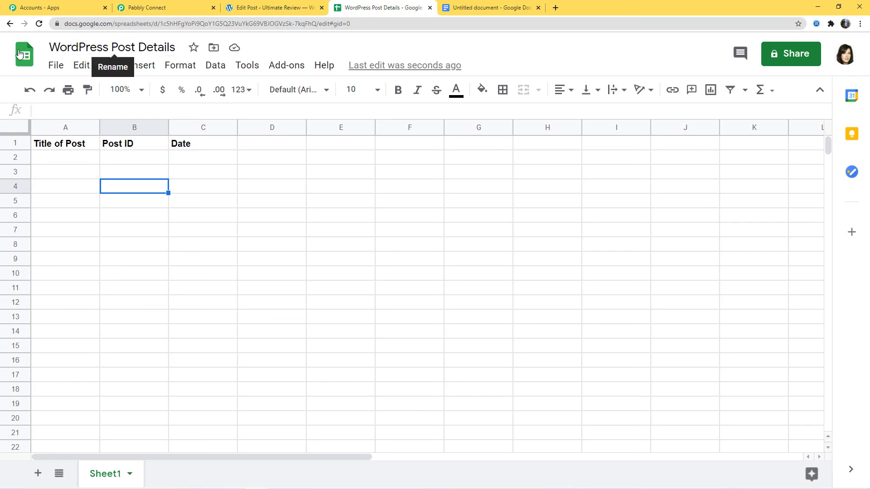
left_click(173, 8)
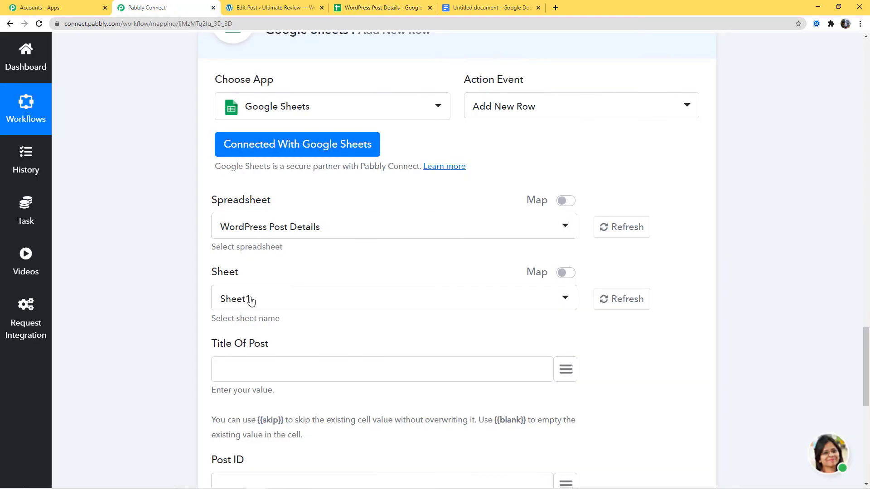
left_click(358, 8)
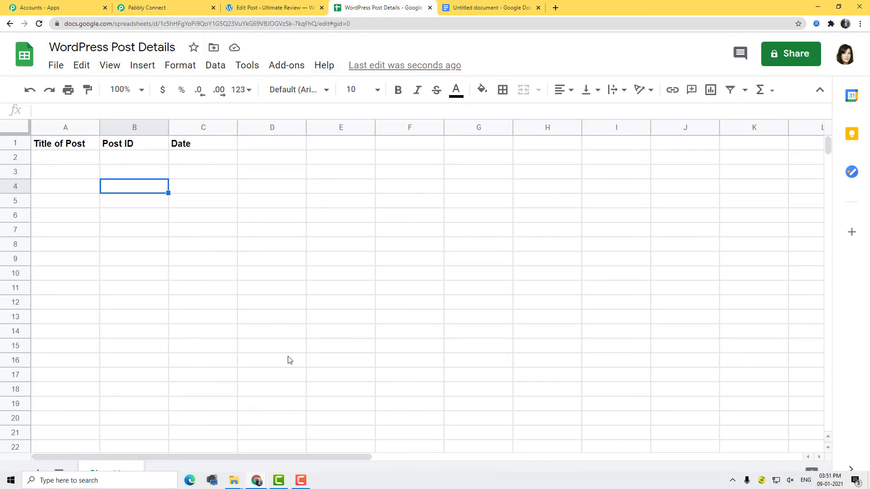
left_click(146, 8)
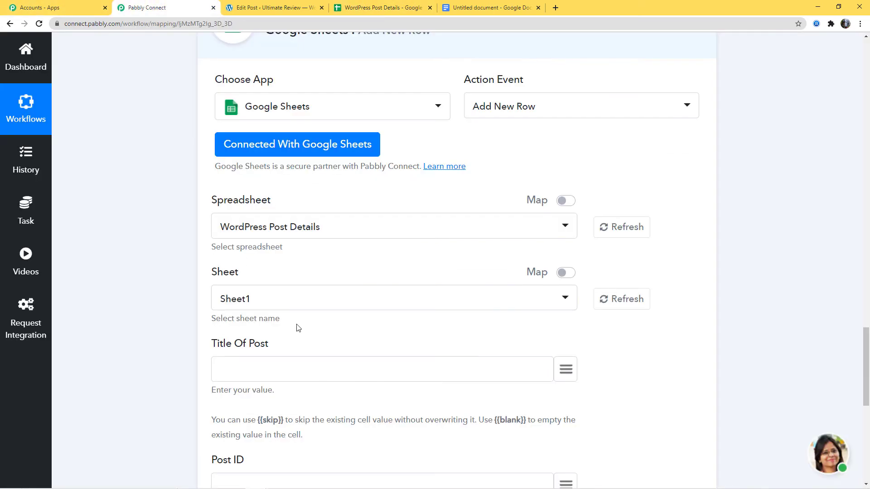
scroll(272, 272, "down", 3)
scroll(269, 378, "down", 4)
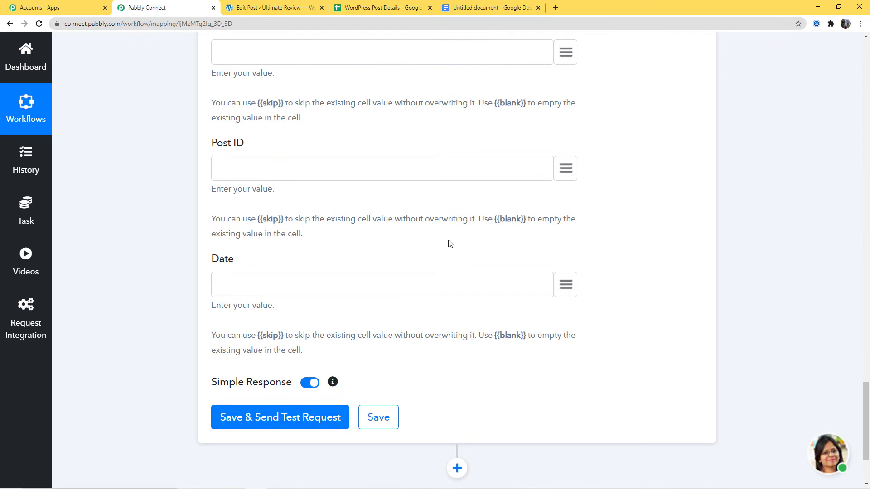
Check the spreadsheet's column headers, return to Pabbly Connect and map the Title Of Post field to the trigger's post_title.
scroll(448, 243, "up", 3)
left_click(380, 9)
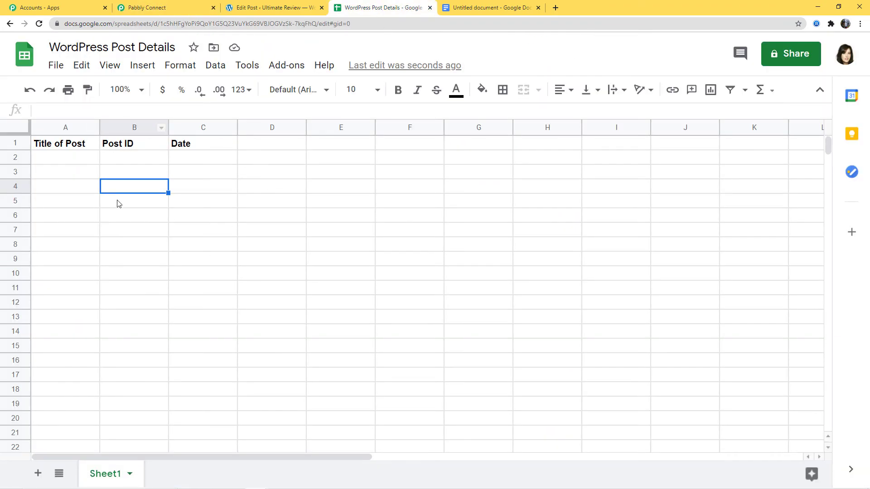
left_click(184, 10)
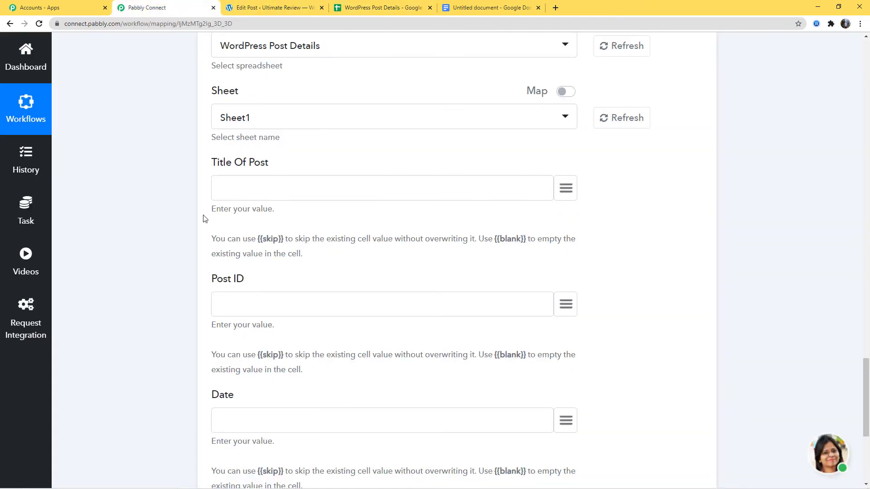
left_click(565, 189)
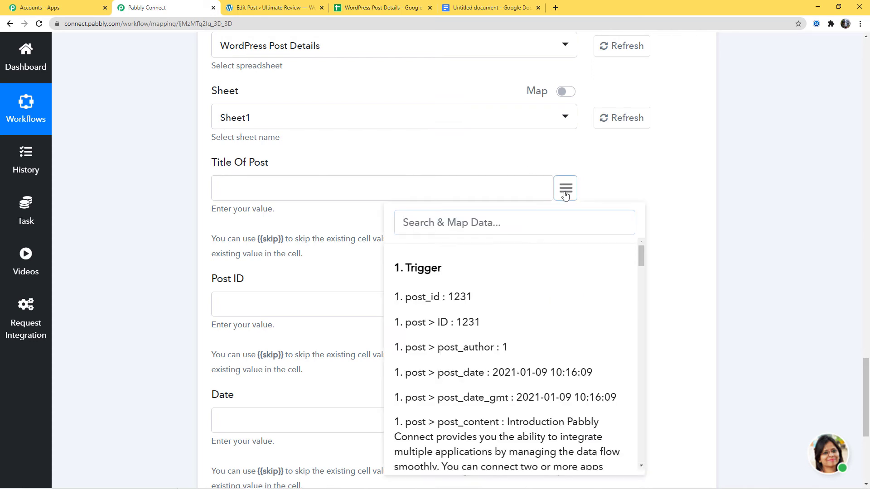
scroll(568, 313, "down", 5)
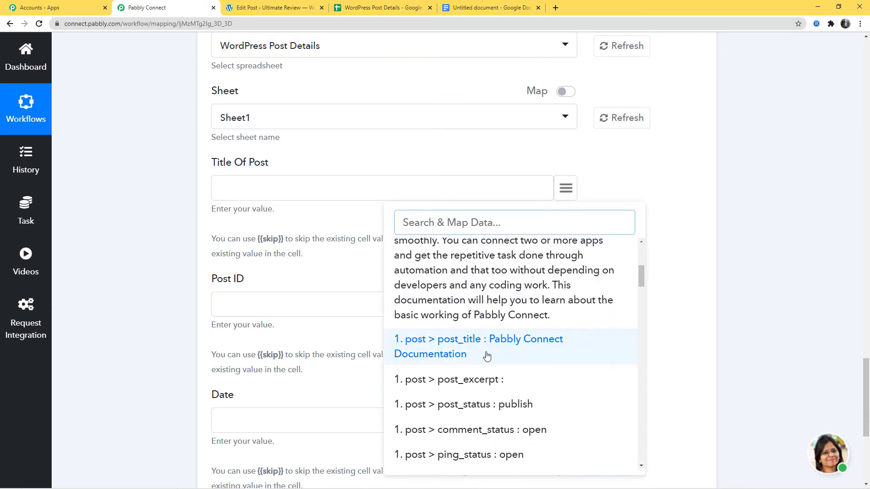
left_click(504, 356)
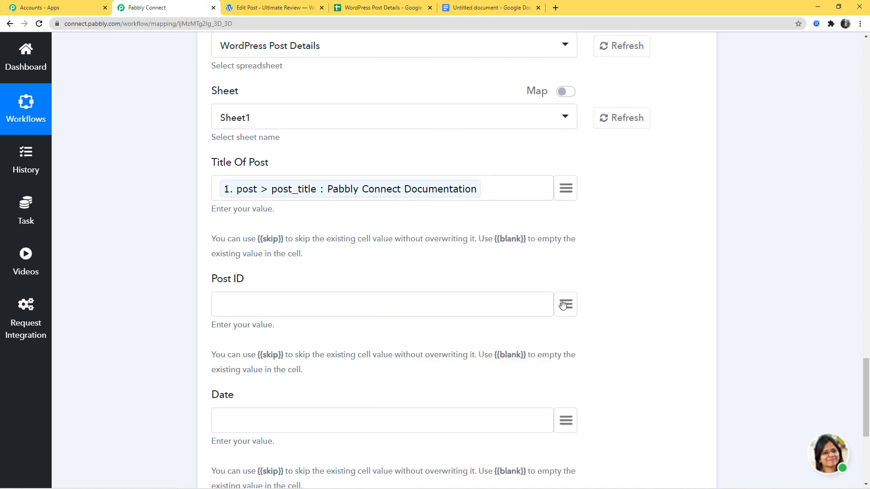
Map the Post ID field to the trigger's post_id and the Date field to post_date.
left_click(565, 303)
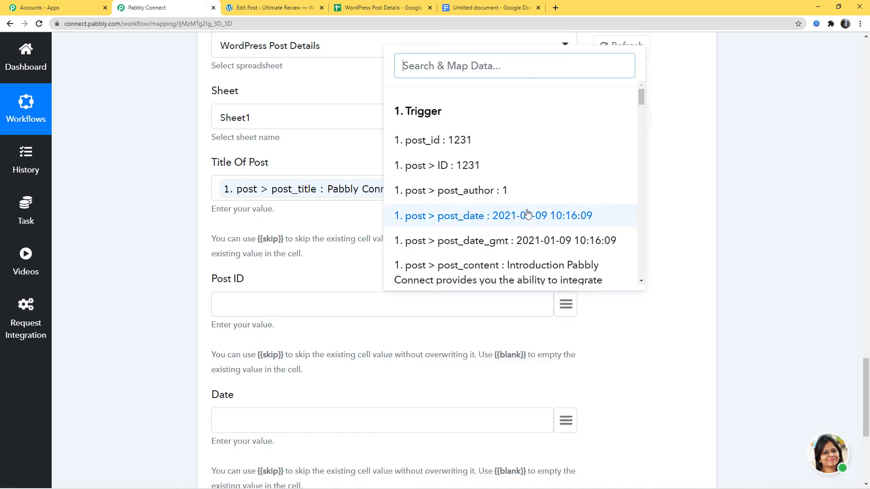
left_click(458, 140)
scroll(668, 295, "down", 1)
scroll(668, 295, "down", 2)
left_click(567, 329)
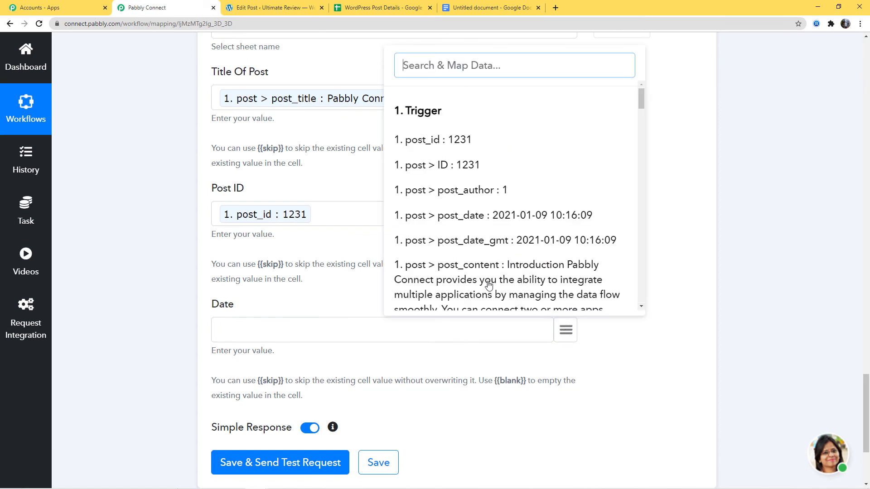
left_click(528, 218)
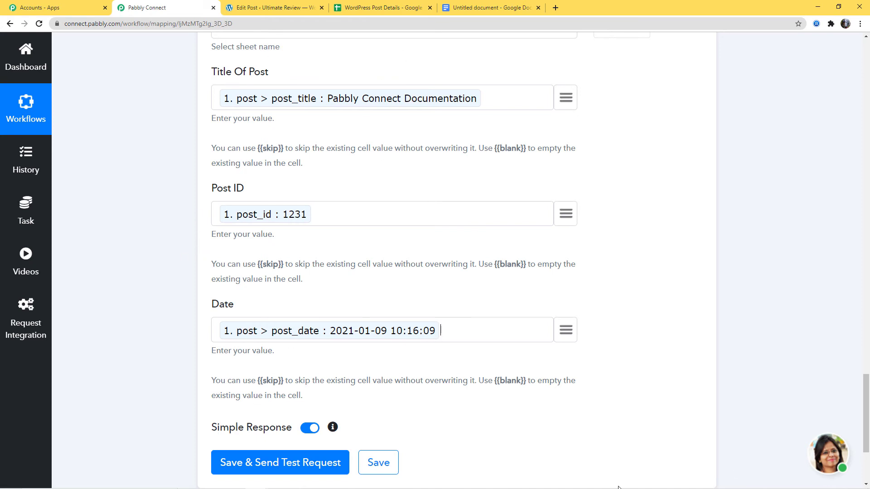
Send a test request for the Google Sheets action, review its API response and save the action.
left_click(282, 472)
scroll(656, 315, "down", 4)
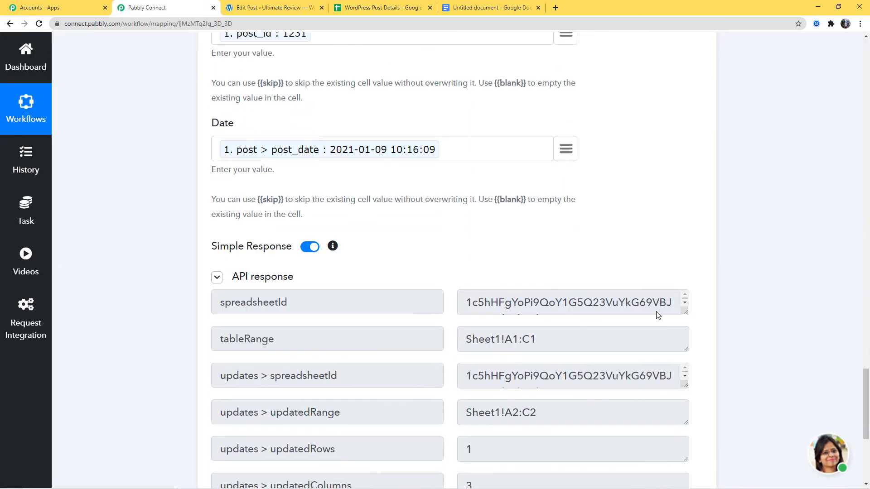
scroll(815, 289, "down", 4)
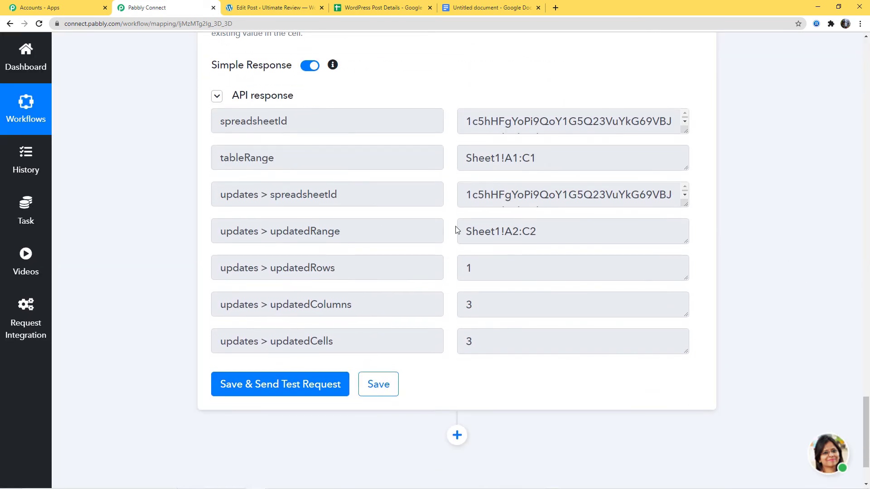
left_click(389, 389)
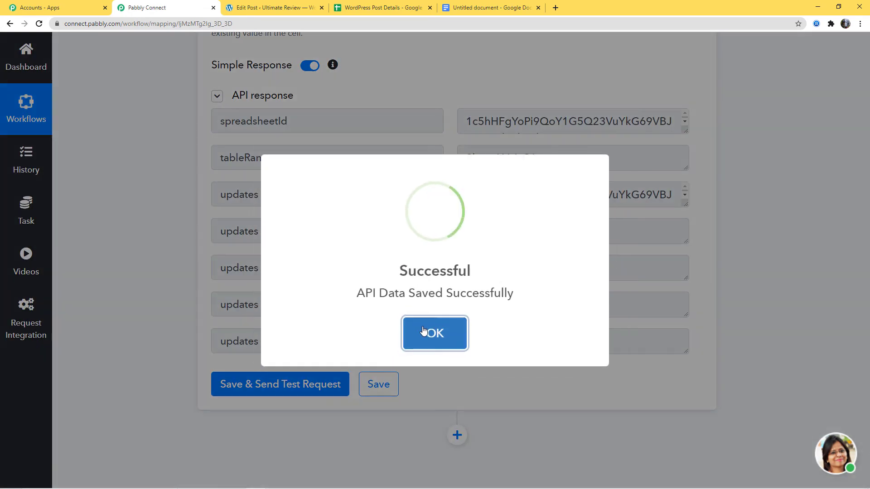
left_click(424, 332)
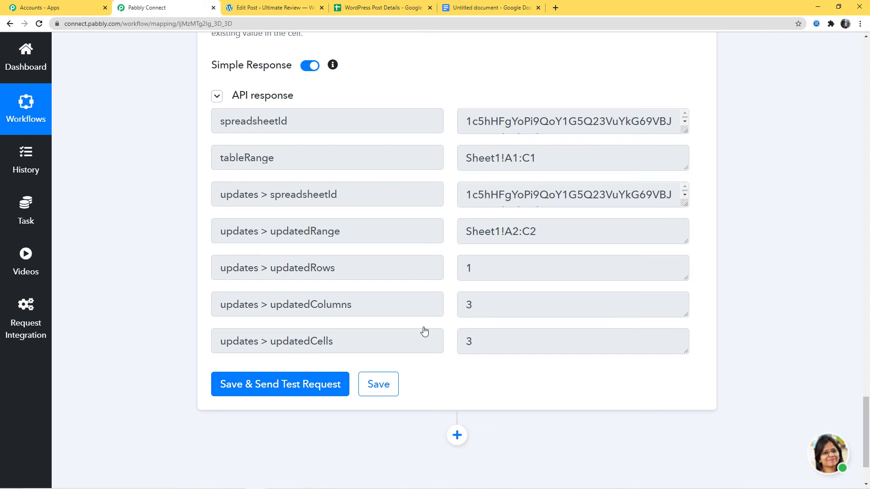
Switch to the WordPress Post Details spreadsheet and widen columns B and C so the full date fits.
left_click(371, 9)
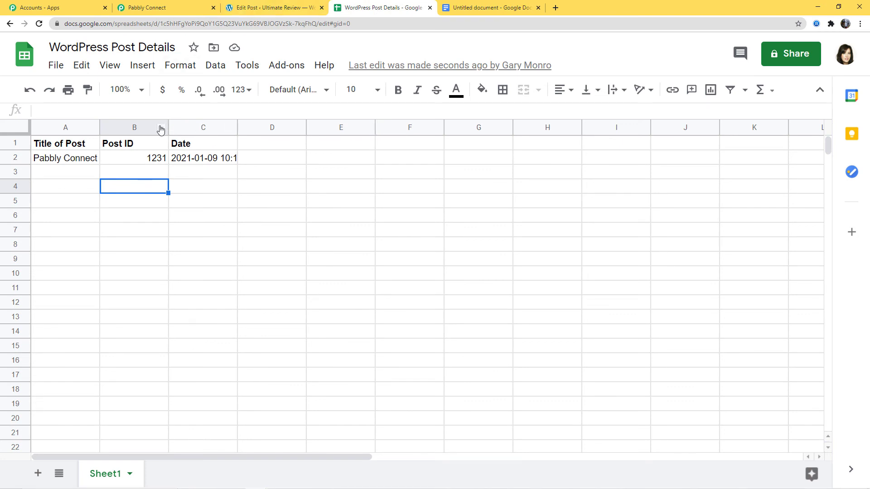
left_click_drag(168, 126, 190, 127)
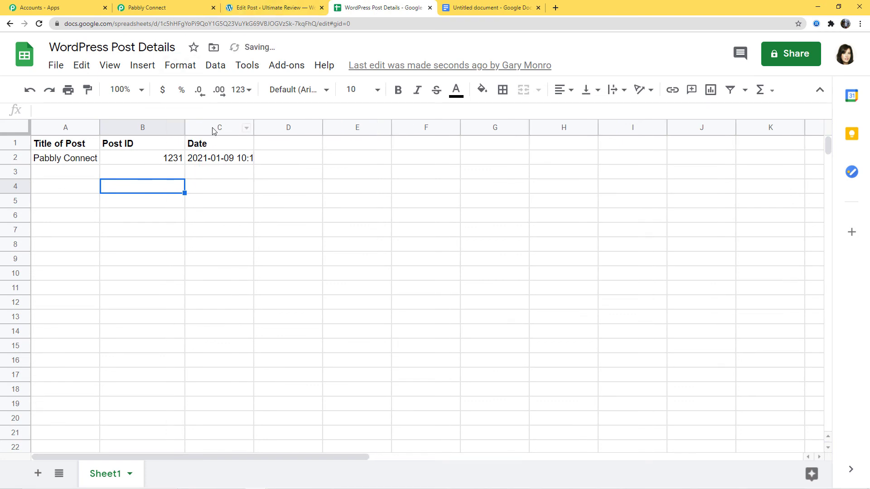
left_click_drag(257, 130, 288, 129)
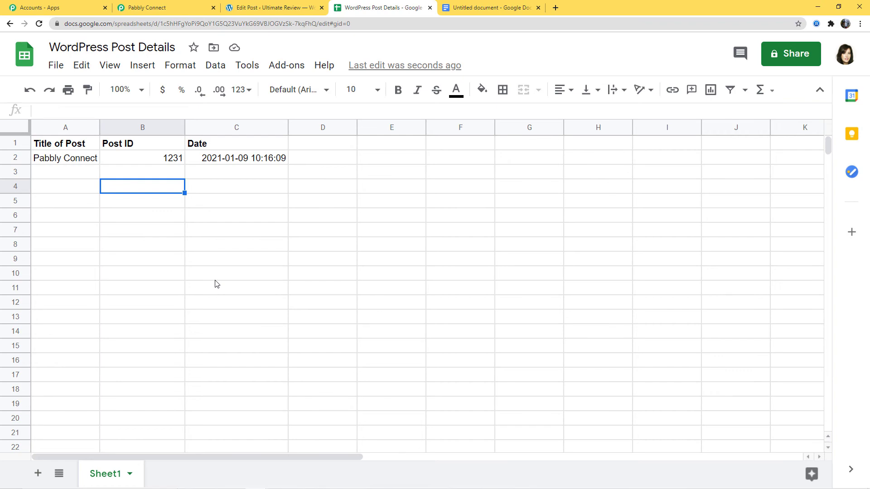
Create a new WordPress post and title it "Email Marketing Services" using the heading copied from the Google Docs document.
left_click(257, 7)
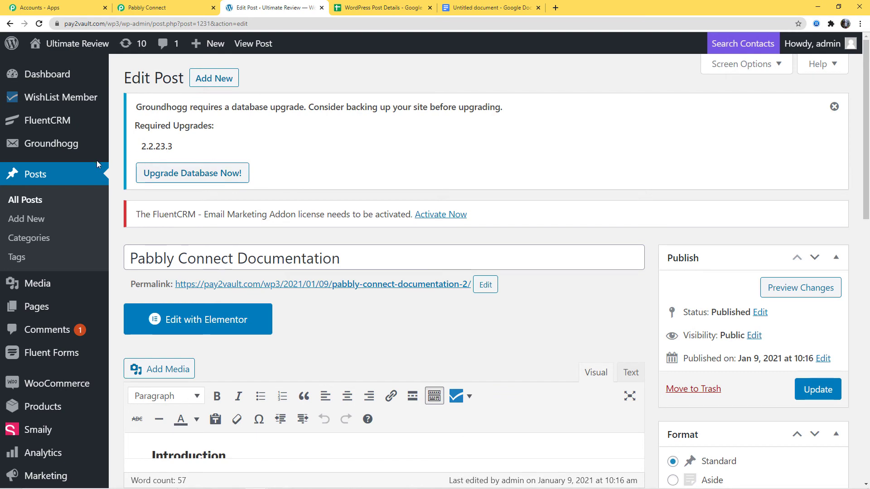
left_click(40, 202)
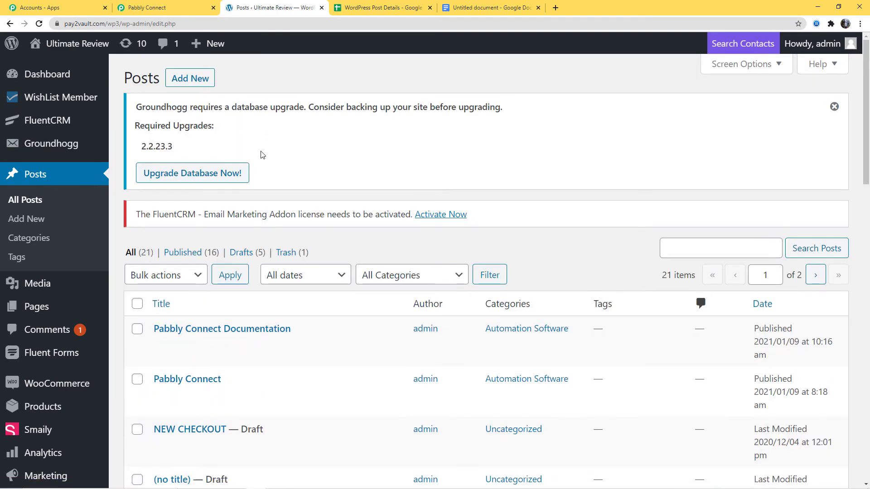
left_click(203, 82)
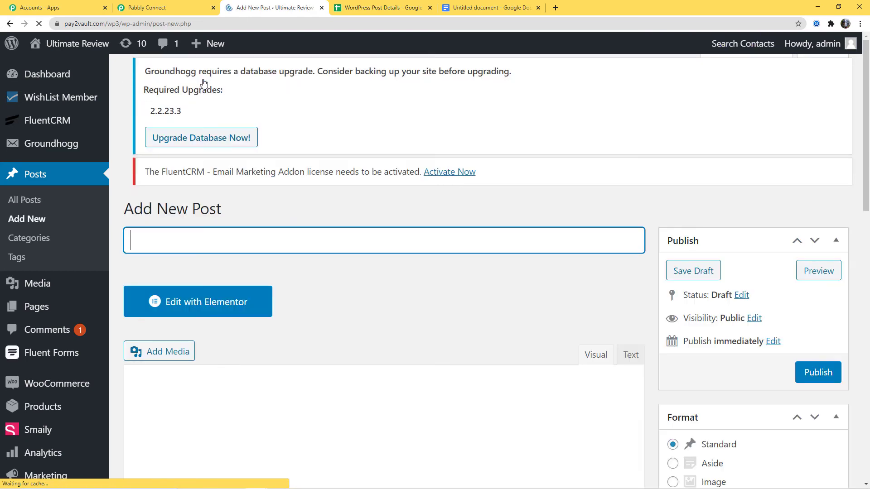
left_click(477, 10)
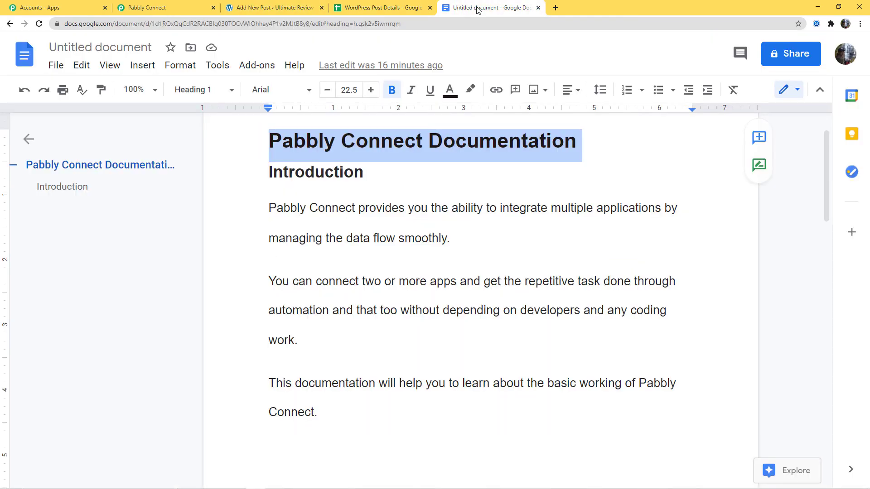
scroll(536, 289, "down", 8)
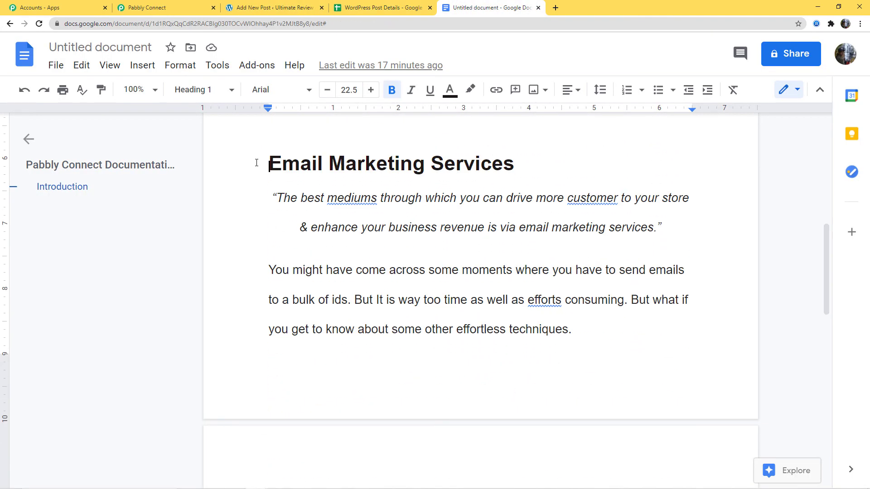
left_click_drag(270, 163, 514, 164)
key("ctrl+c")
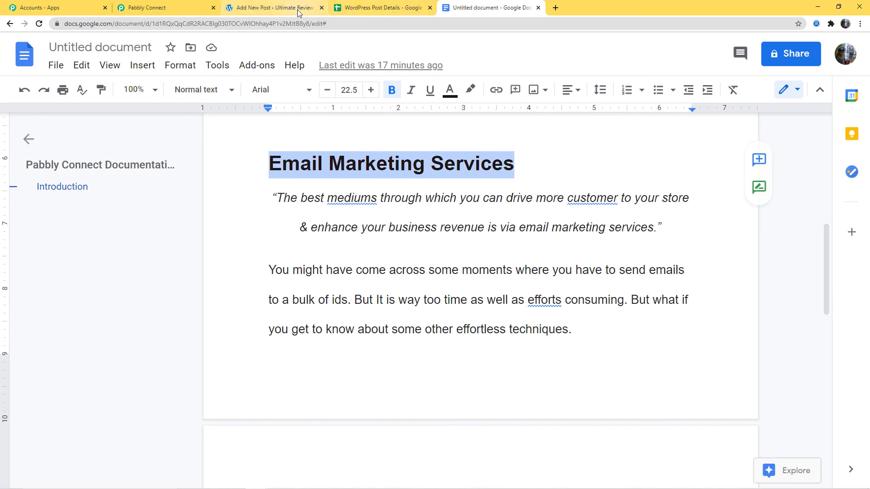
left_click(274, 8)
key("ctrl+v")
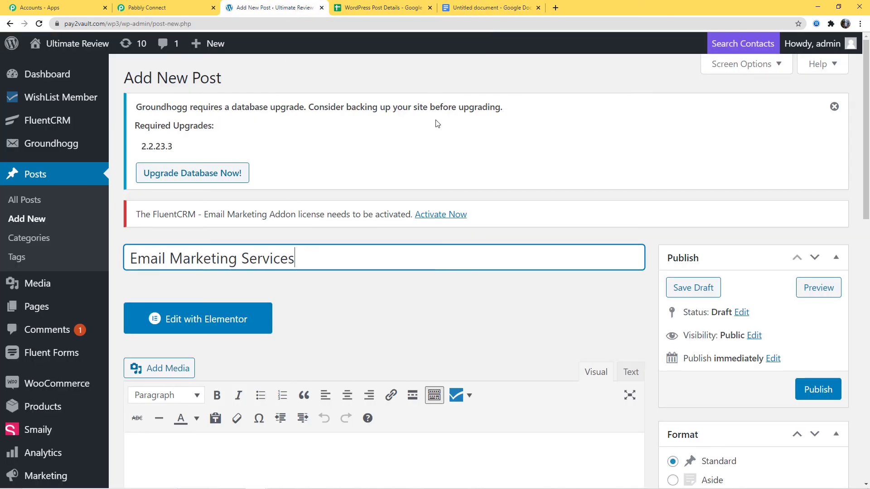
Copy the quote and paragraph below the "Email Marketing Services" heading in Google Docs into the WordPress post's body.
scroll(381, 307, "down", 5)
left_click(232, 243)
left_click(452, 10)
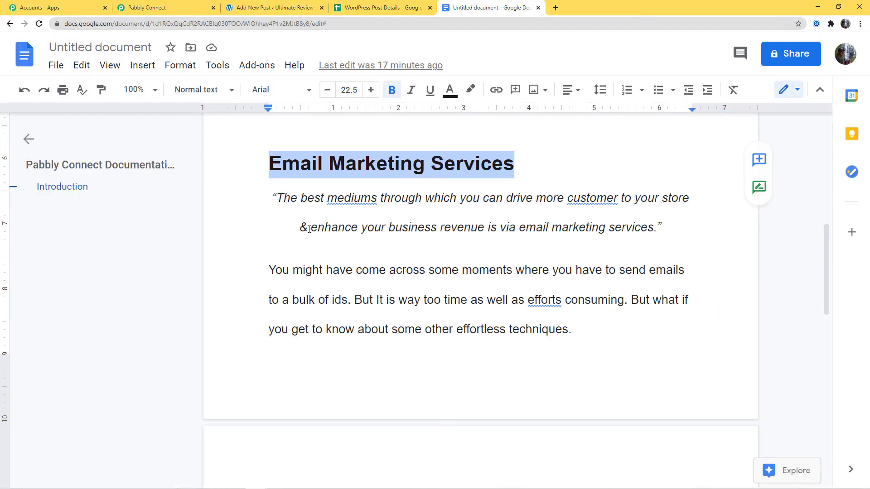
left_click_drag(273, 198, 600, 341)
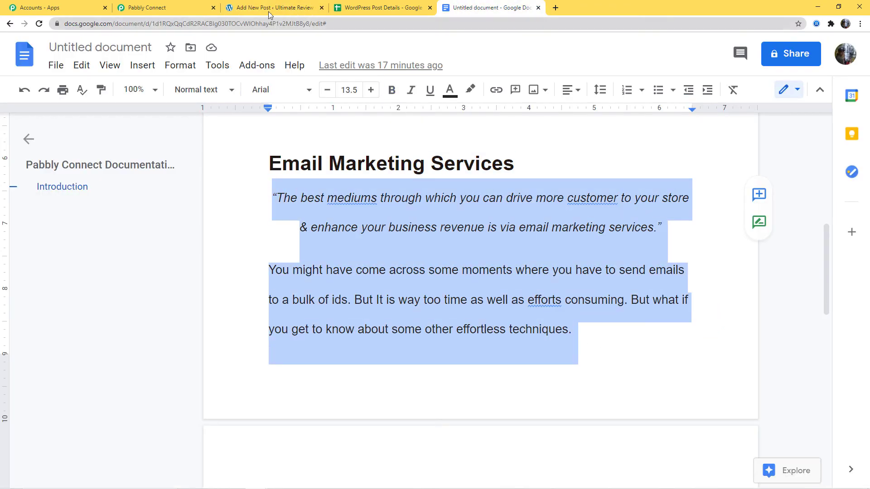
key("ctrl+c")
left_click(269, 14)
key("ctrl+v")
scroll(509, 306, "down", 2)
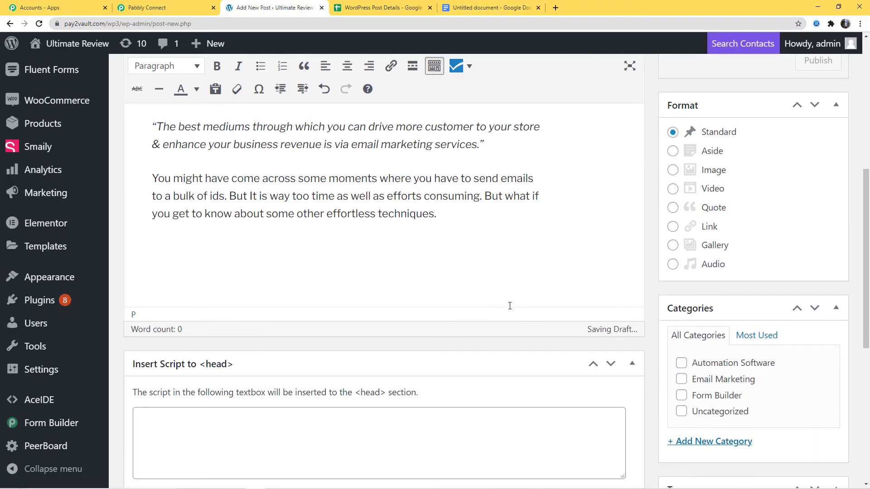
Assign the Automation Software category to the Email Marketing Services post and publish it.
scroll(510, 306, "down", 4)
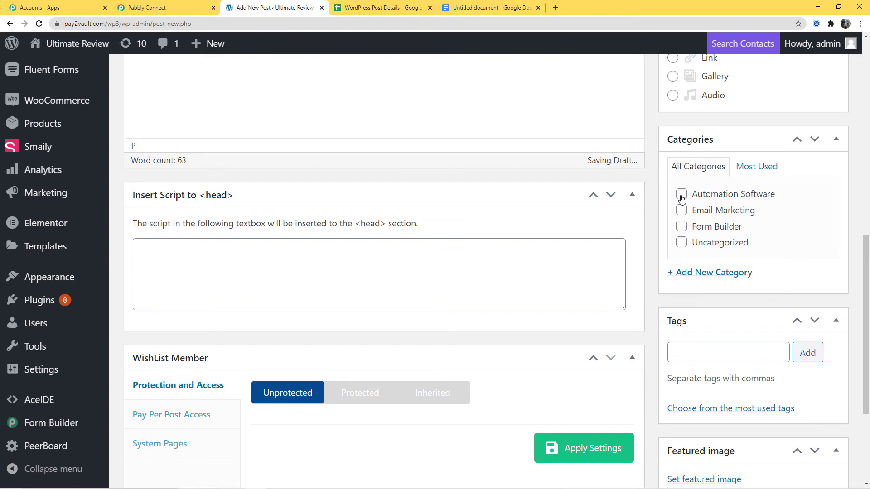
left_click(681, 194)
scroll(543, 272, "down", 4)
scroll(542, 272, "up", 9)
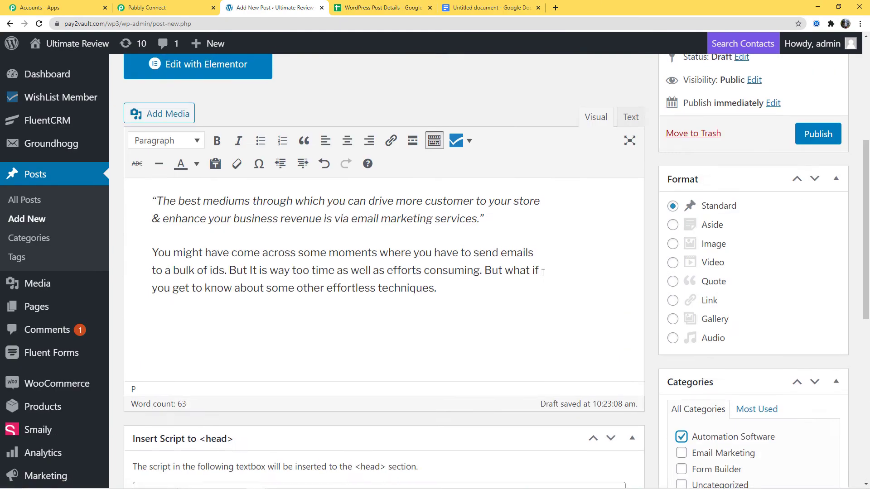
scroll(543, 272, "up", 3)
left_click(819, 267)
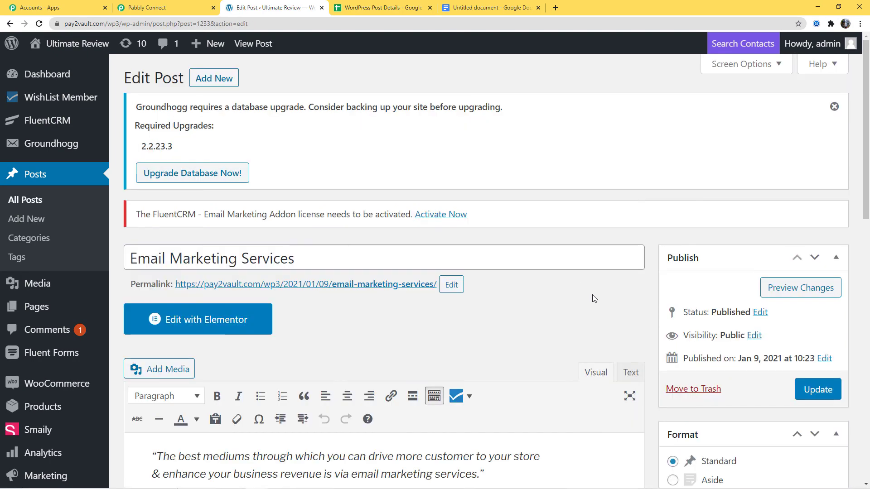
Switch to the WordPress Post Details spreadsheet and check for a row for the newly published post.
scroll(594, 299, "down", 3)
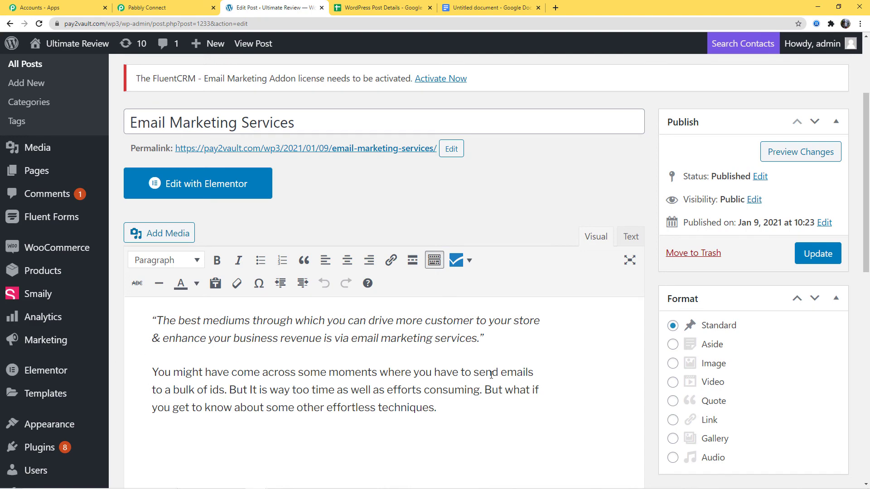
left_click(397, 11)
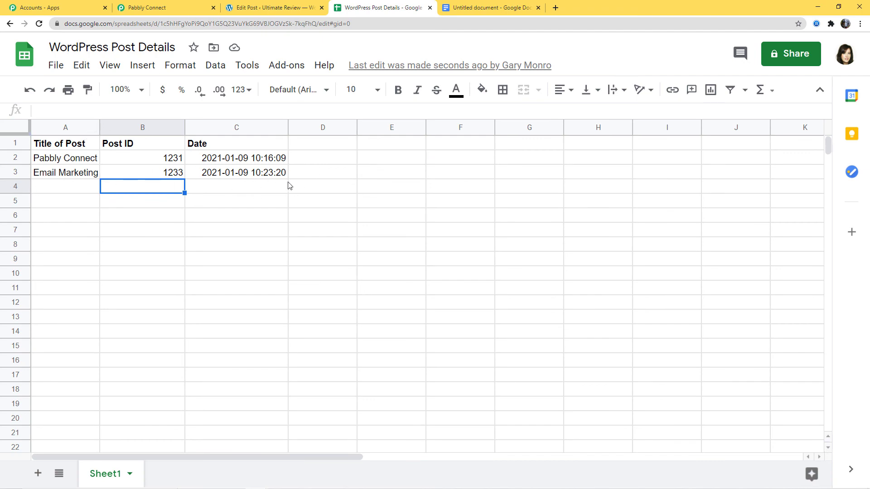
Create another new WordPress post and fill in its title with the heading copied from the Google Docs document.
left_click(270, 8)
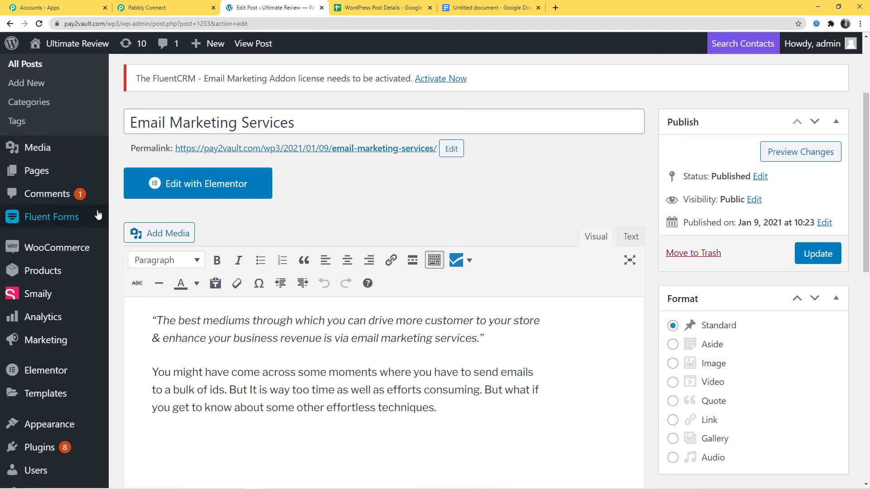
scroll(113, 231, "up", 3)
left_click(42, 203)
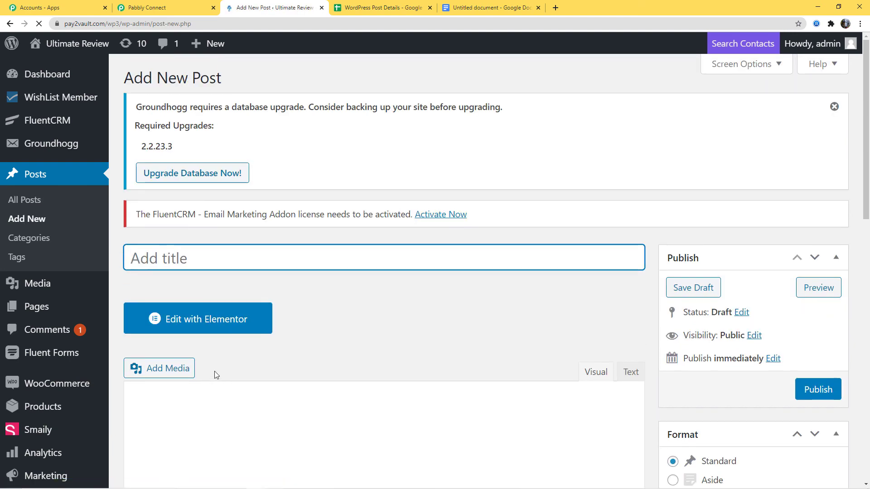
left_click(494, 9)
left_click_drag(269, 163, 553, 160)
left_click(266, 7)
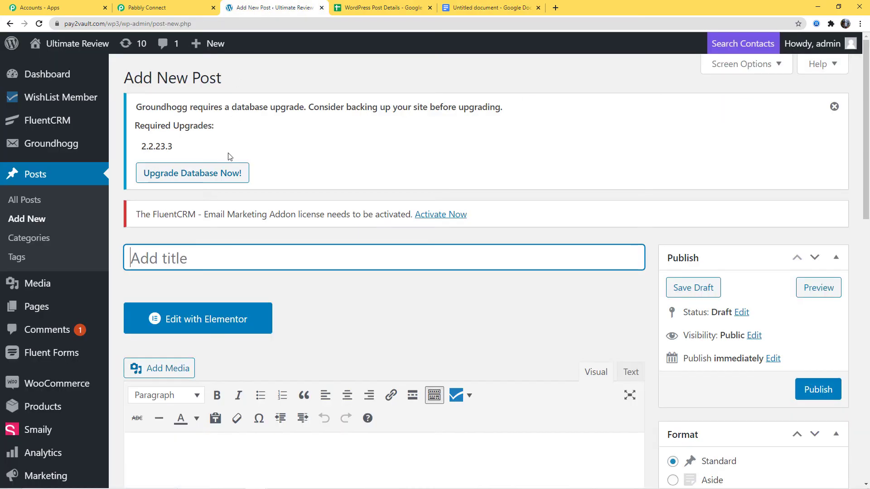
key("ctrl+v")
Assign the Form Builder category to the new Email Marketing Services post and save it as a draft.
scroll(431, 278, "down", 10)
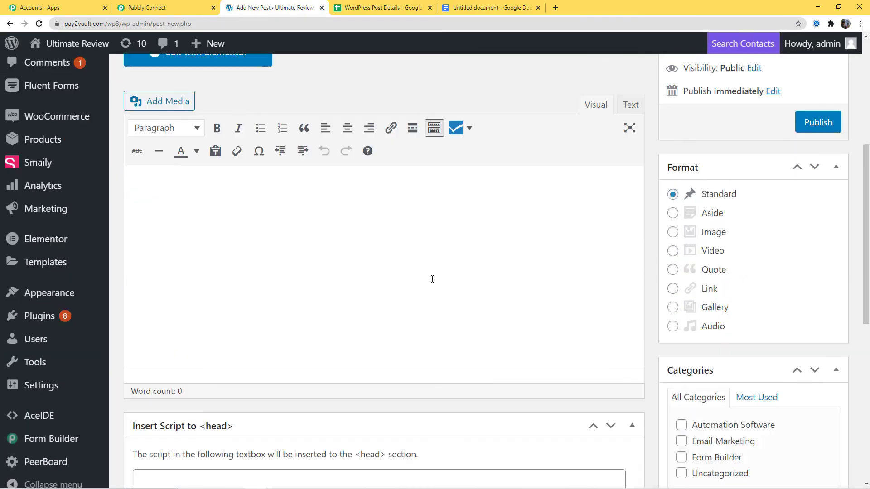
left_click(682, 272)
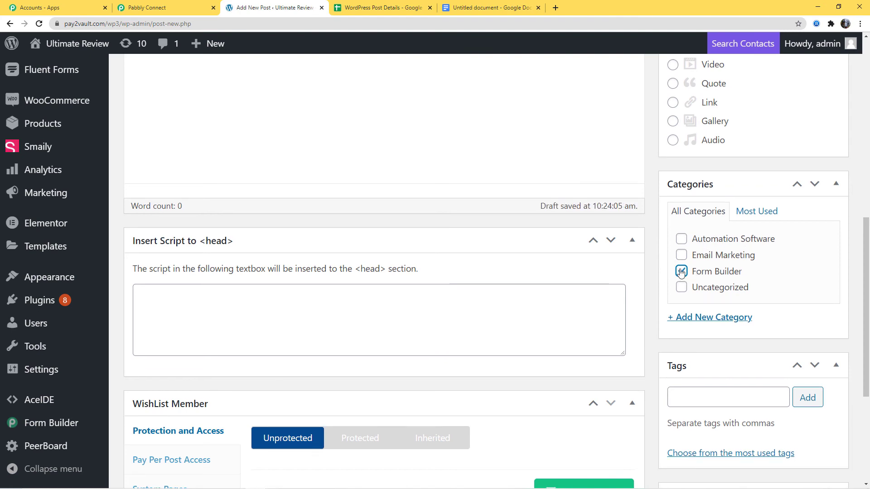
scroll(541, 260, "up", 5)
scroll(541, 259, "up", 2)
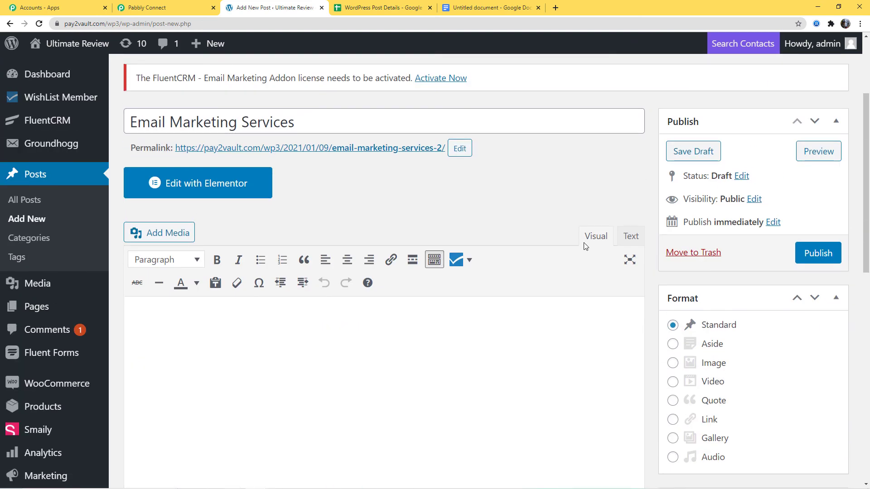
left_click(697, 154)
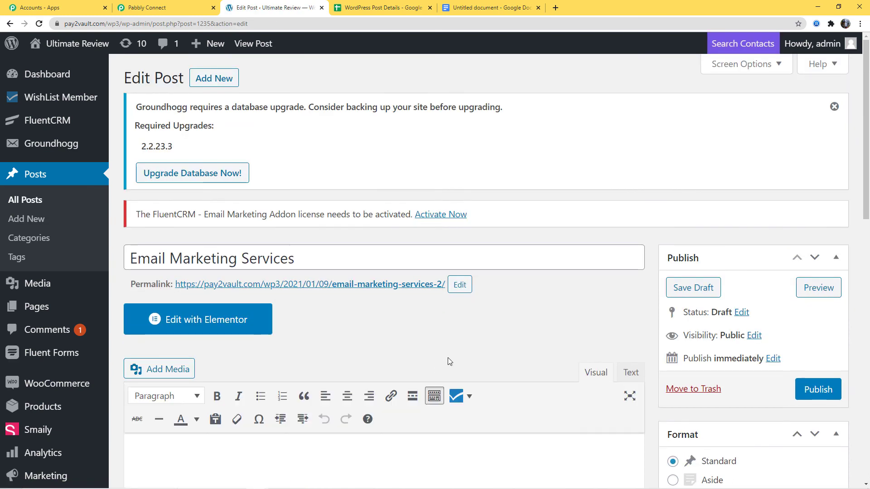
Check the WordPress Post Details spreadsheet for a row for the draft, and review the filter conditions in Pabbly Connect.
scroll(497, 336, "down", 2)
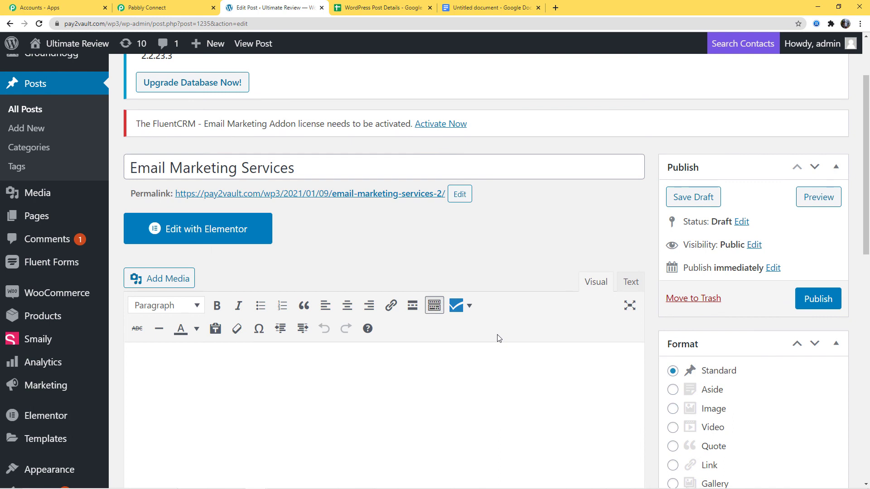
left_click(378, 8)
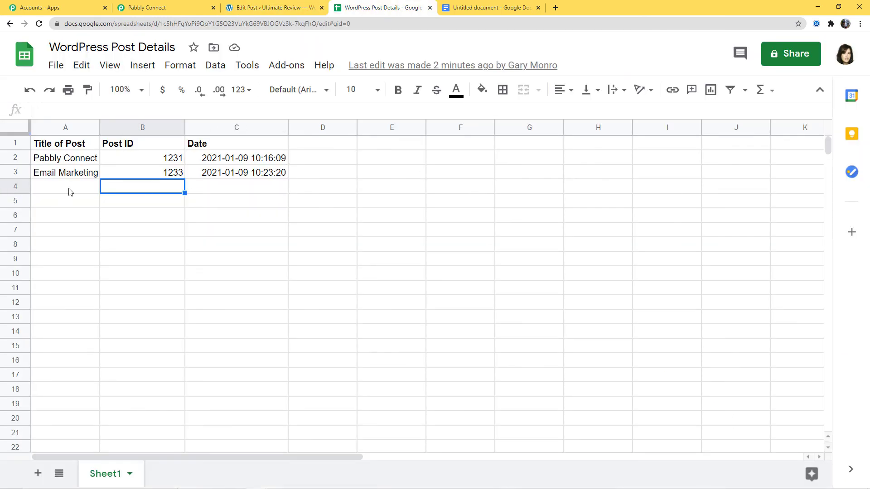
left_click(173, 8)
scroll(766, 324, "up", 20)
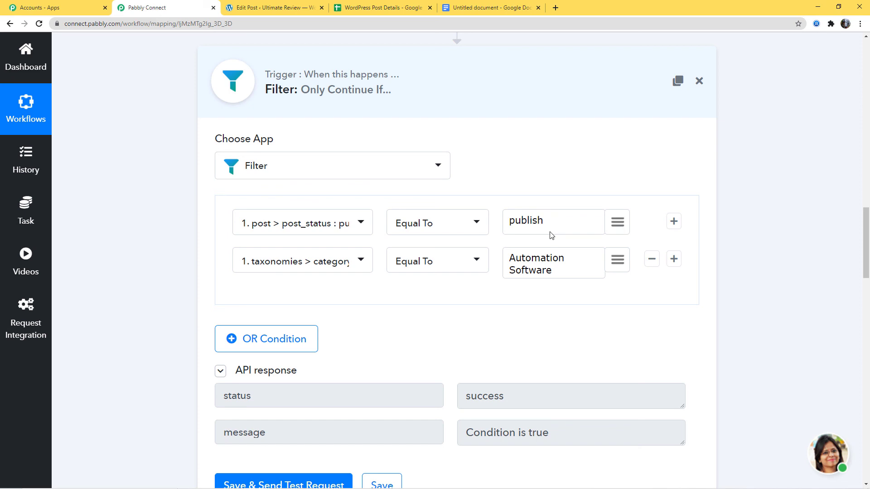
Compare the draft's status and category in WordPress with the Pabbly Connect filter conditions, and recheck the WordPress Post Details spreadsheet.
left_click(251, 7)
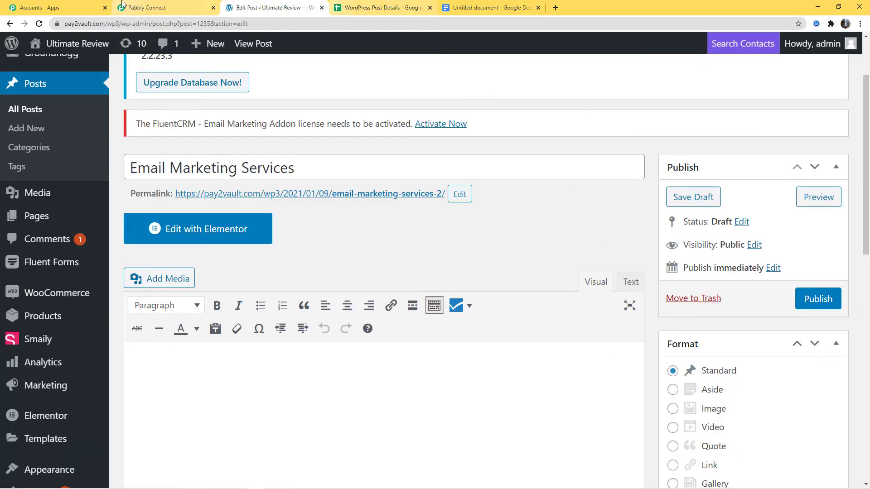
left_click(145, 8)
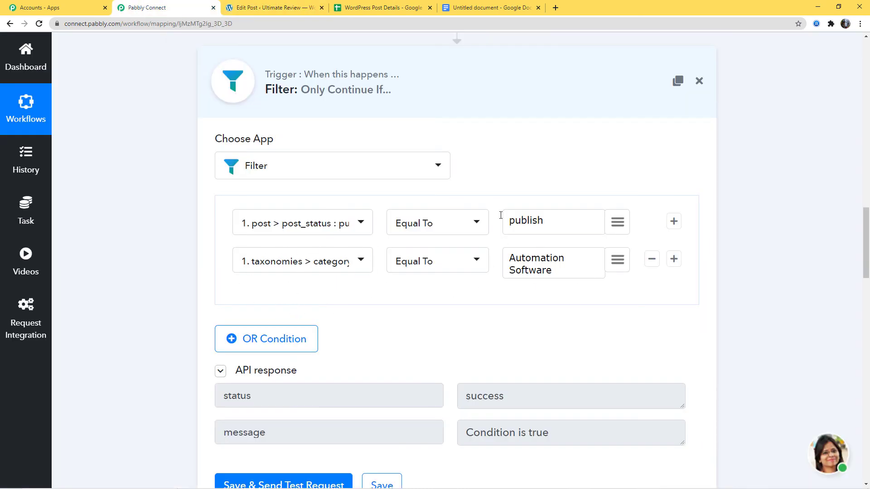
left_click(271, 7)
scroll(630, 338, "down", 6)
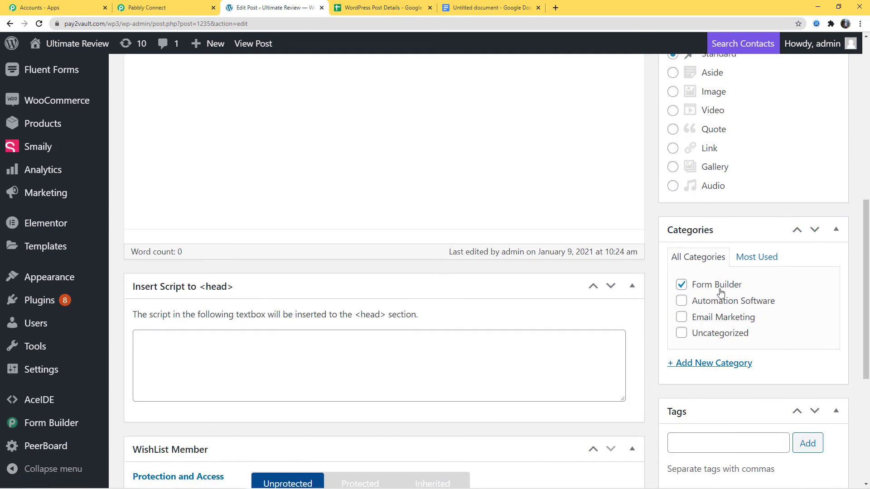
left_click(388, 8)
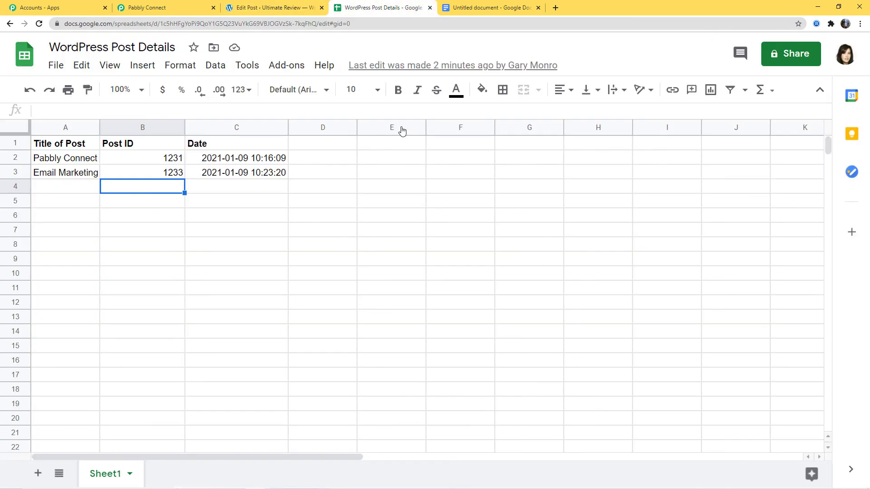
left_click(406, 299)
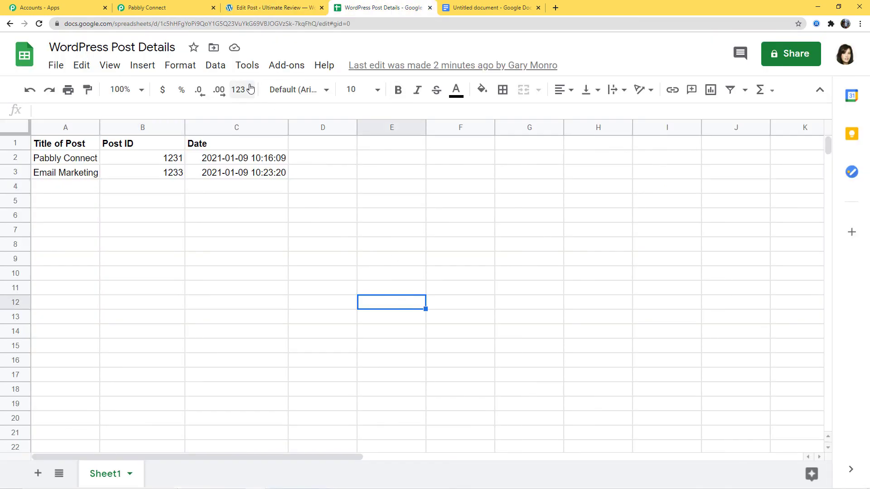
Switch to Pabbly Connect and collapse the expanded steps of the WordPress to Google Sheets workflow.
left_click(168, 6)
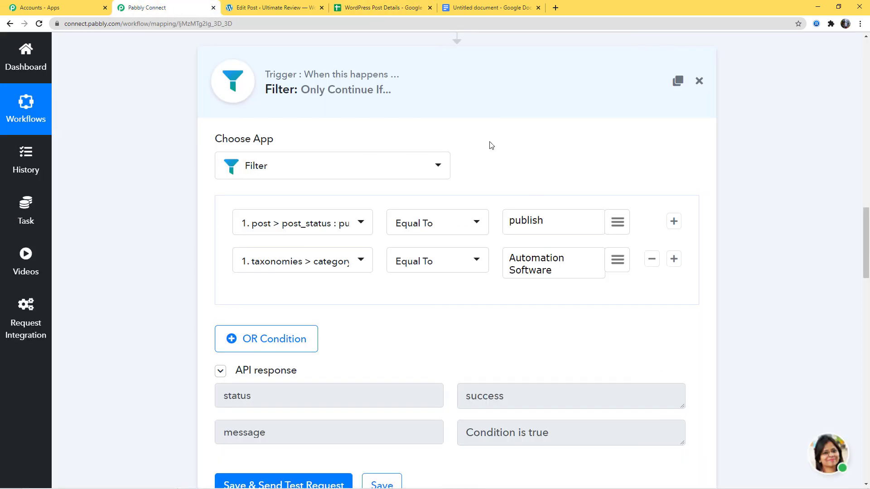
scroll(843, 303, "down", 6)
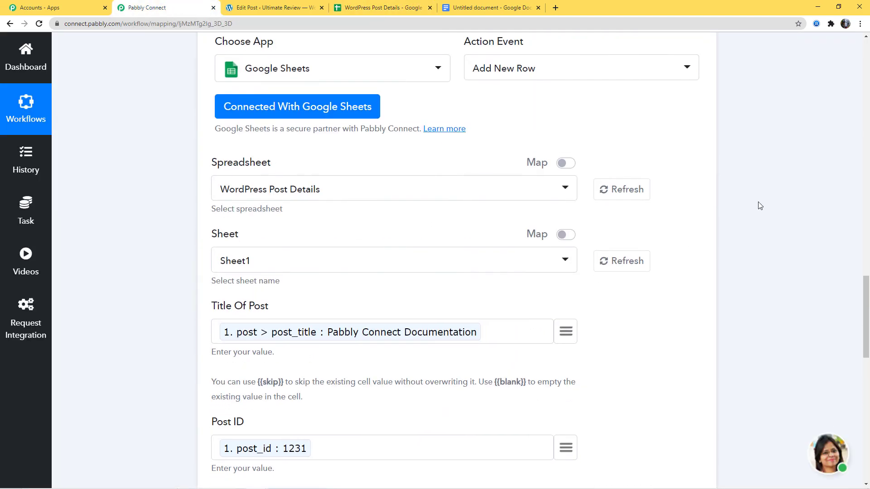
left_click(563, 80)
scroll(819, 236, "up", 14)
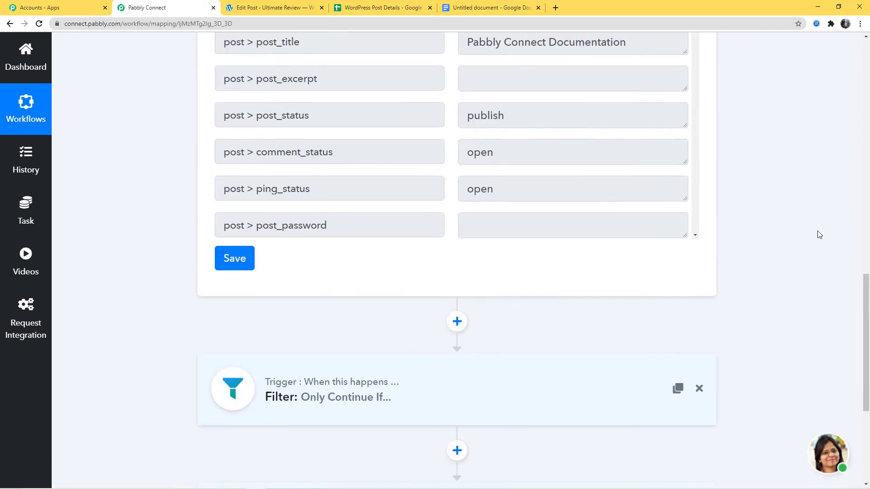
scroll(819, 236, "up", 10)
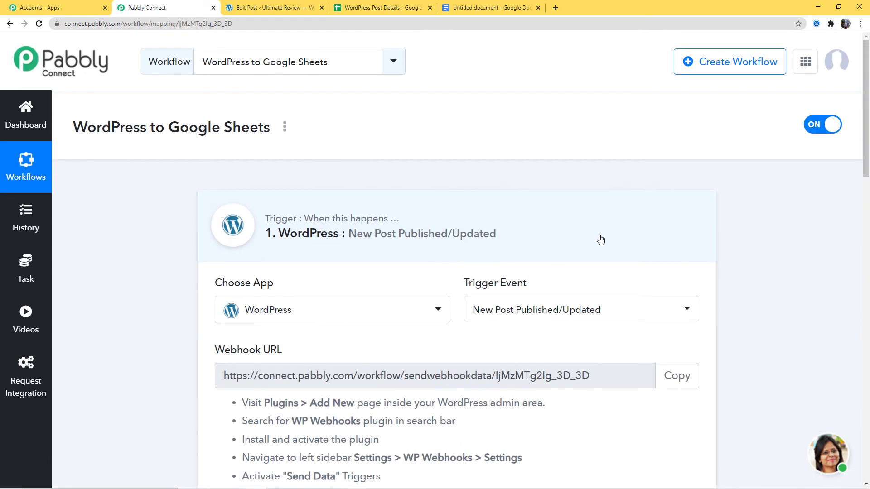
left_click(600, 238)
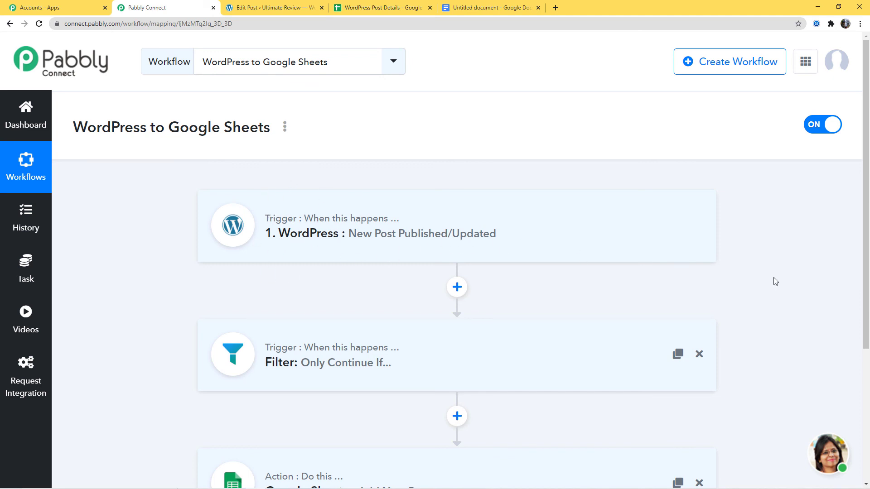
Expand the workflow's Filter step, review its post status and category conditions, and collapse it.
scroll(775, 281, "down", 2)
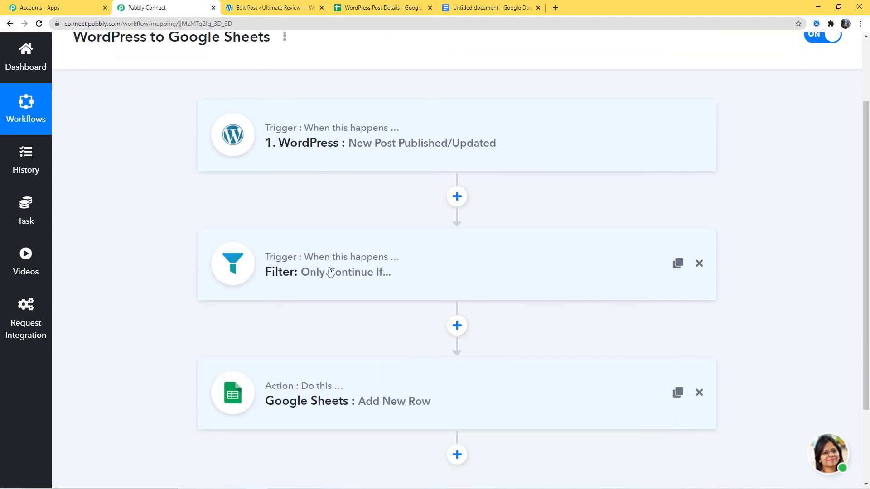
left_click(395, 272)
scroll(760, 276, "down", 3)
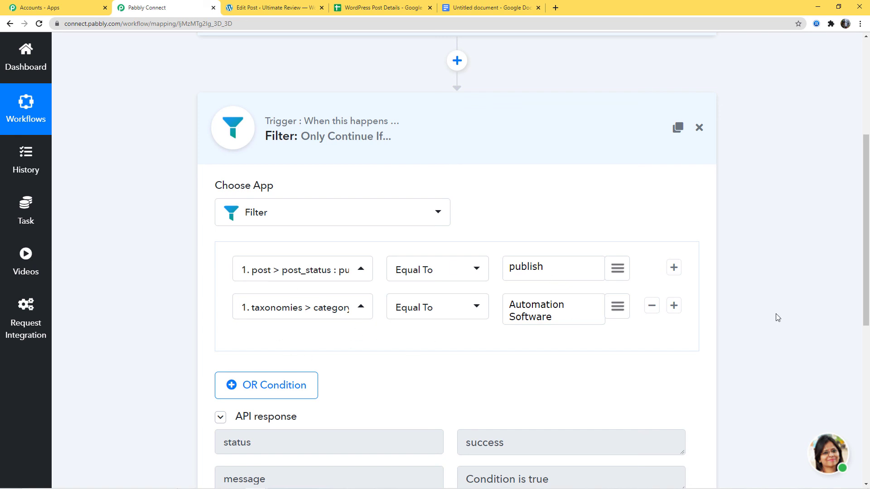
left_click(546, 142)
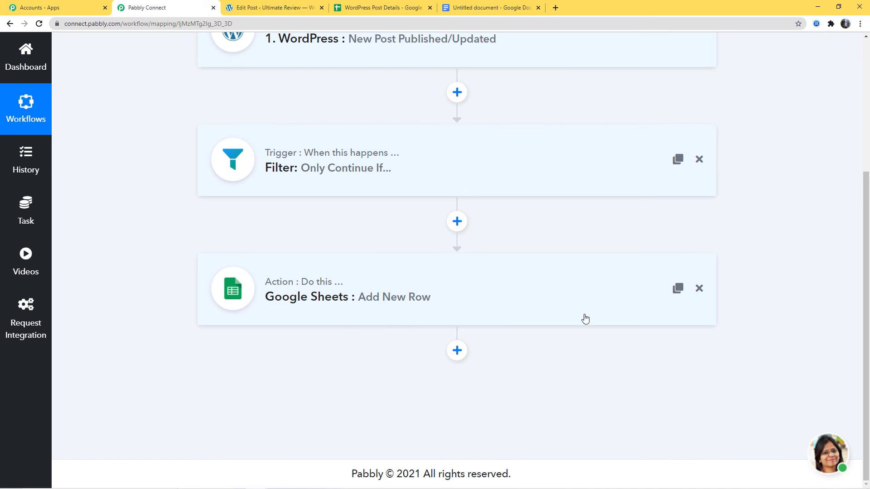
scroll(632, 415, "up", 2)
scroll(632, 415, "up", 2)
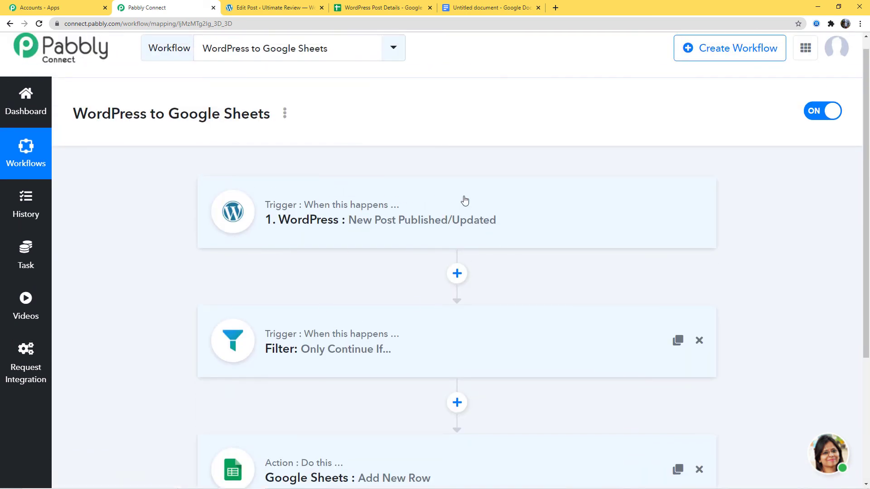
scroll(811, 265, "down", 3)
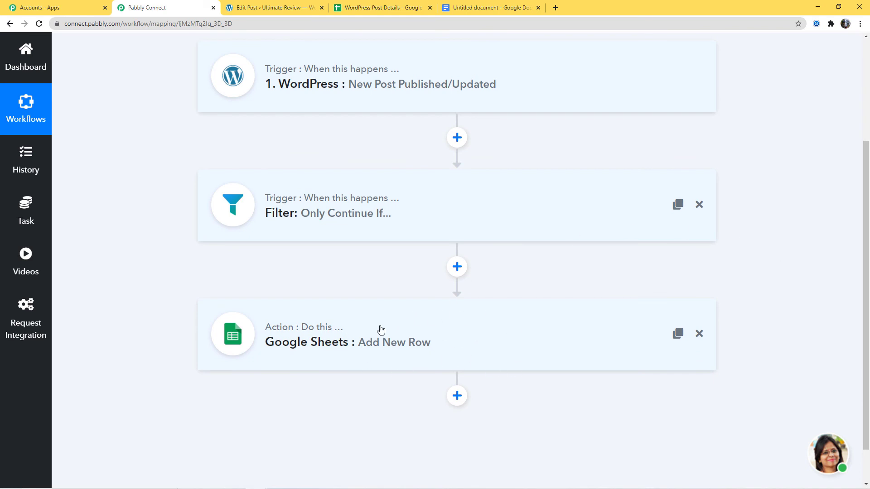
scroll(784, 349, "up", 3)
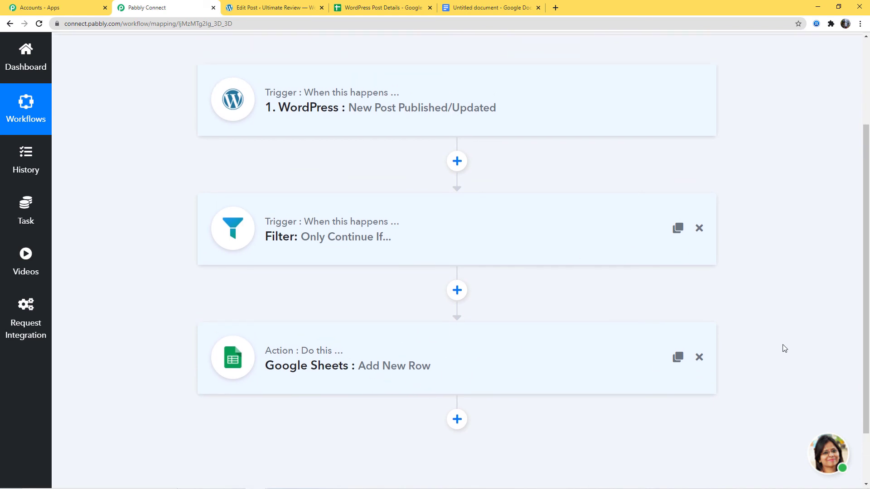